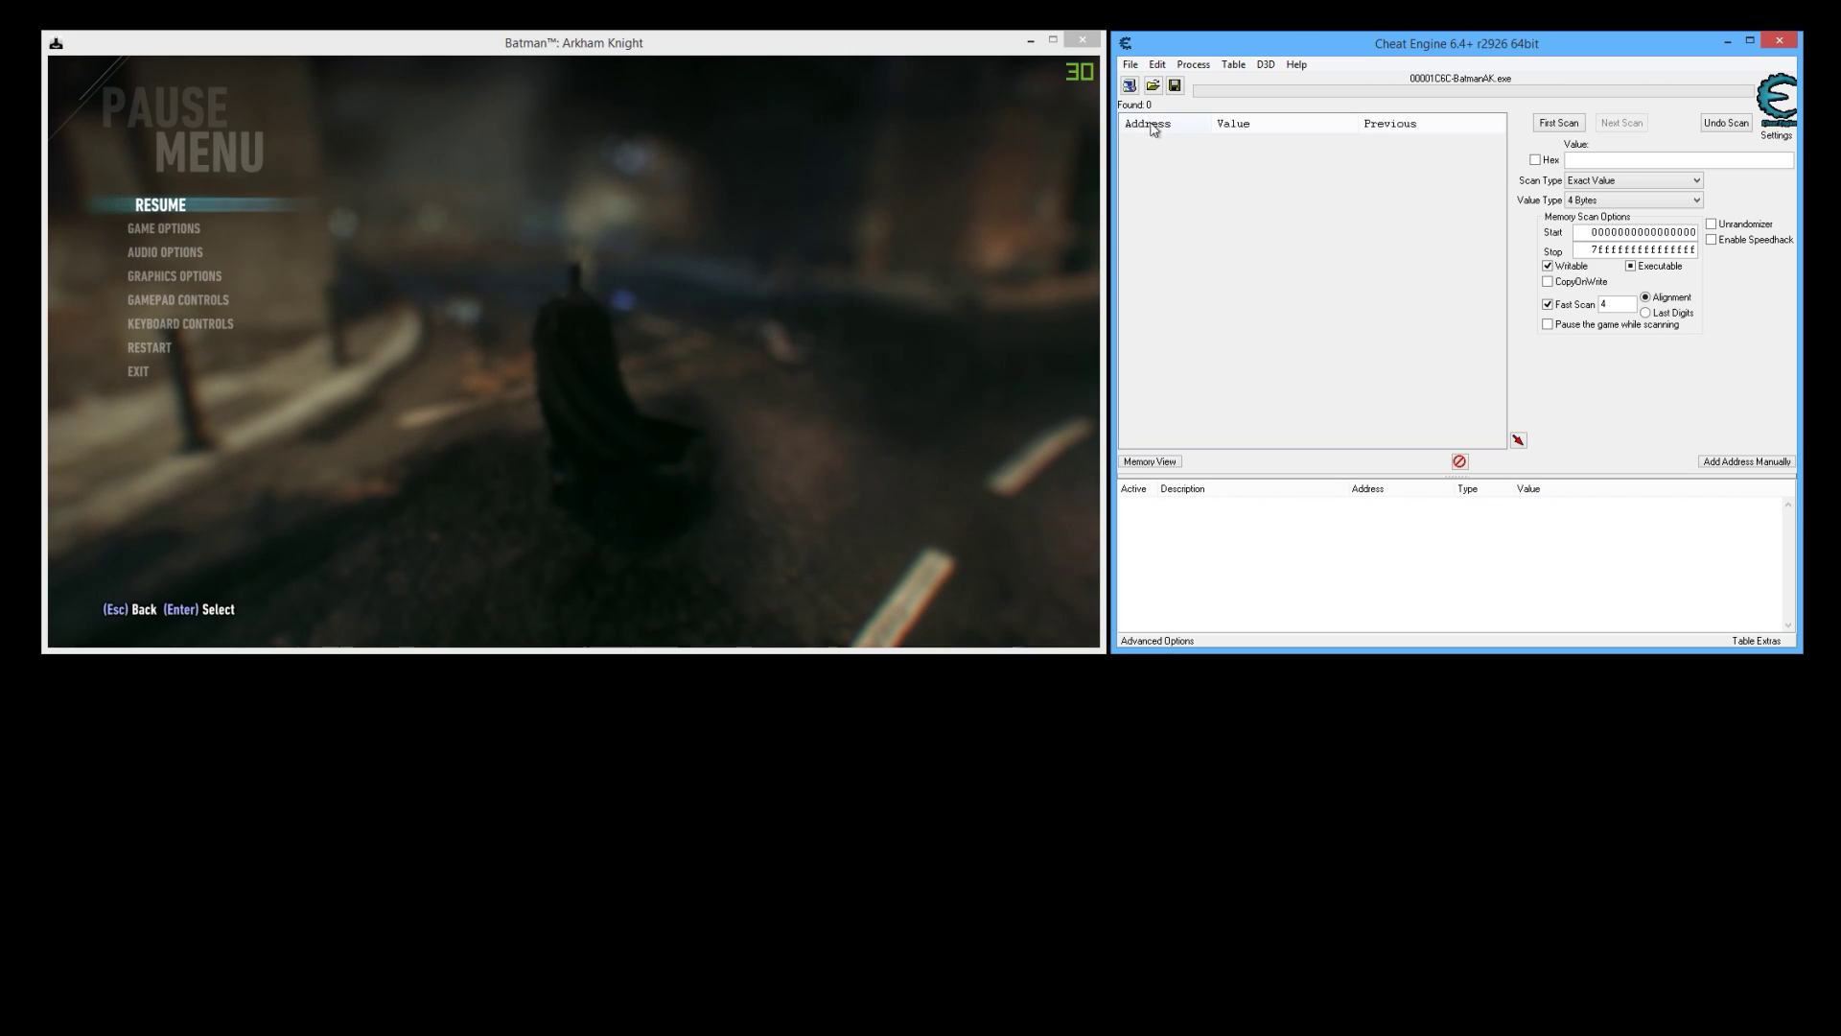
# Attach Cheat Engine to the running BatmanAK.exe process
pyautogui.click(1131, 88)
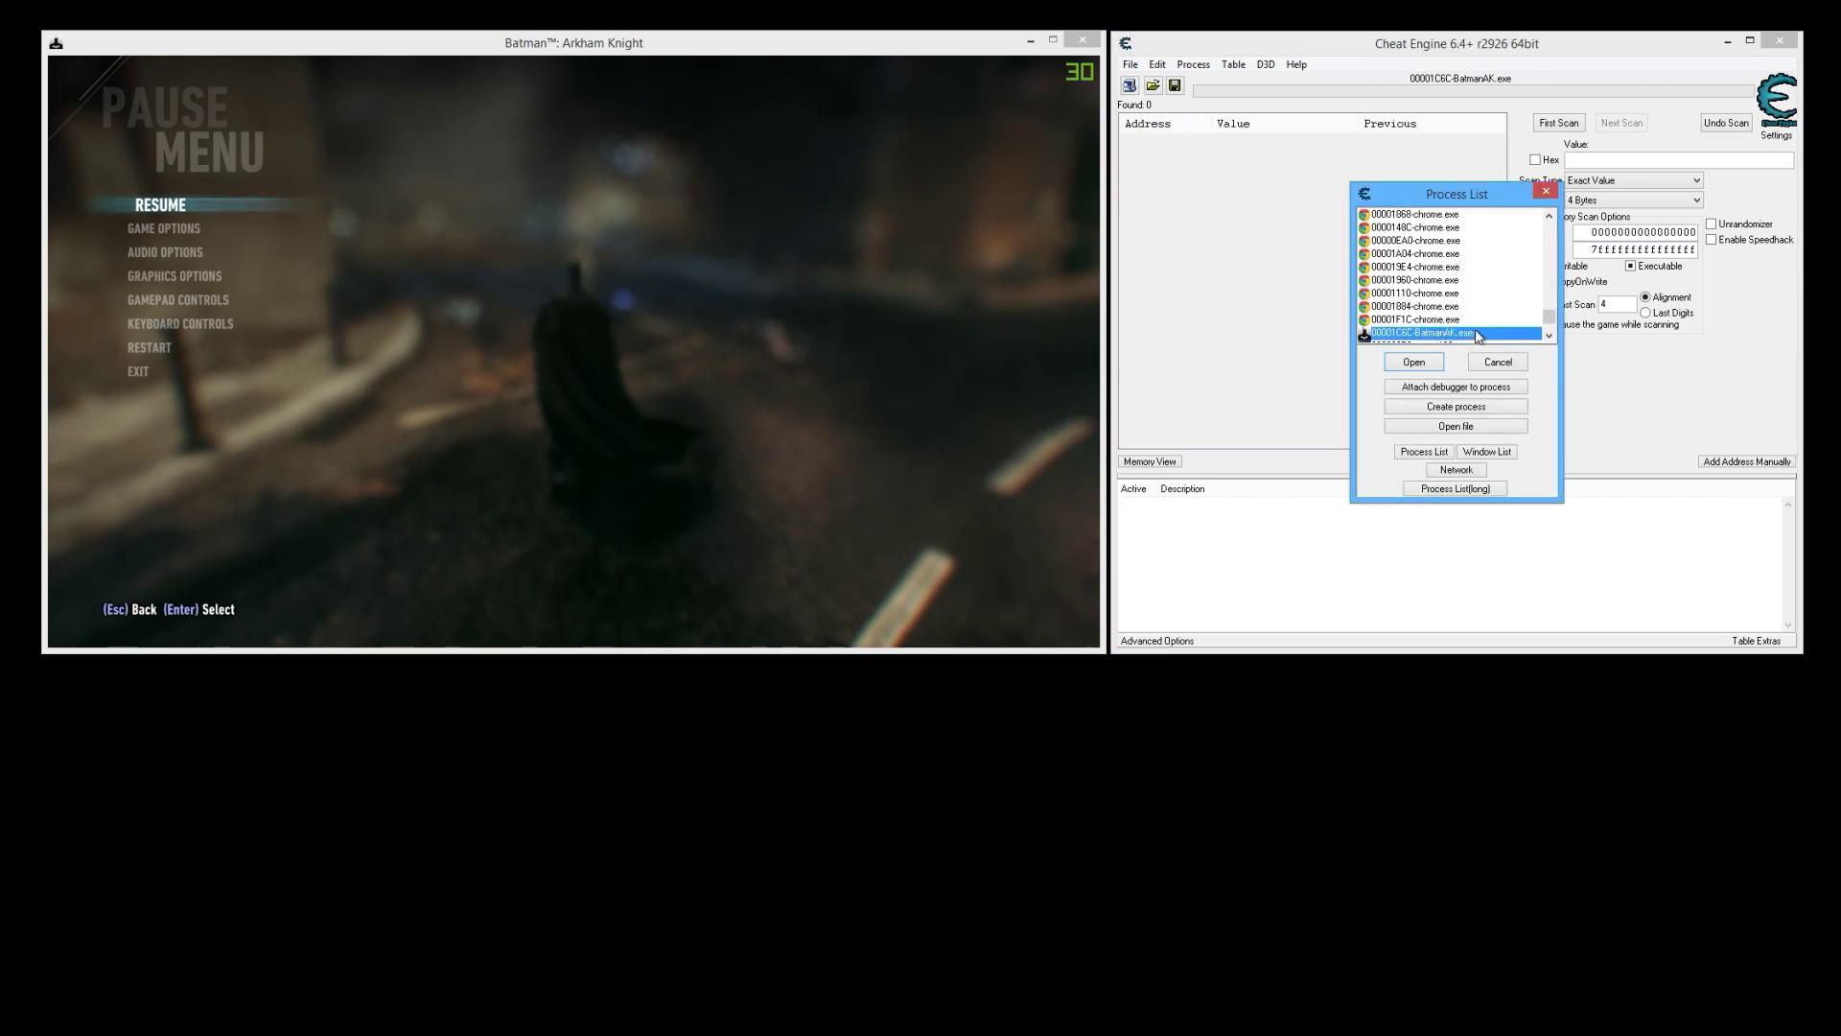
pyautogui.click(1444, 338)
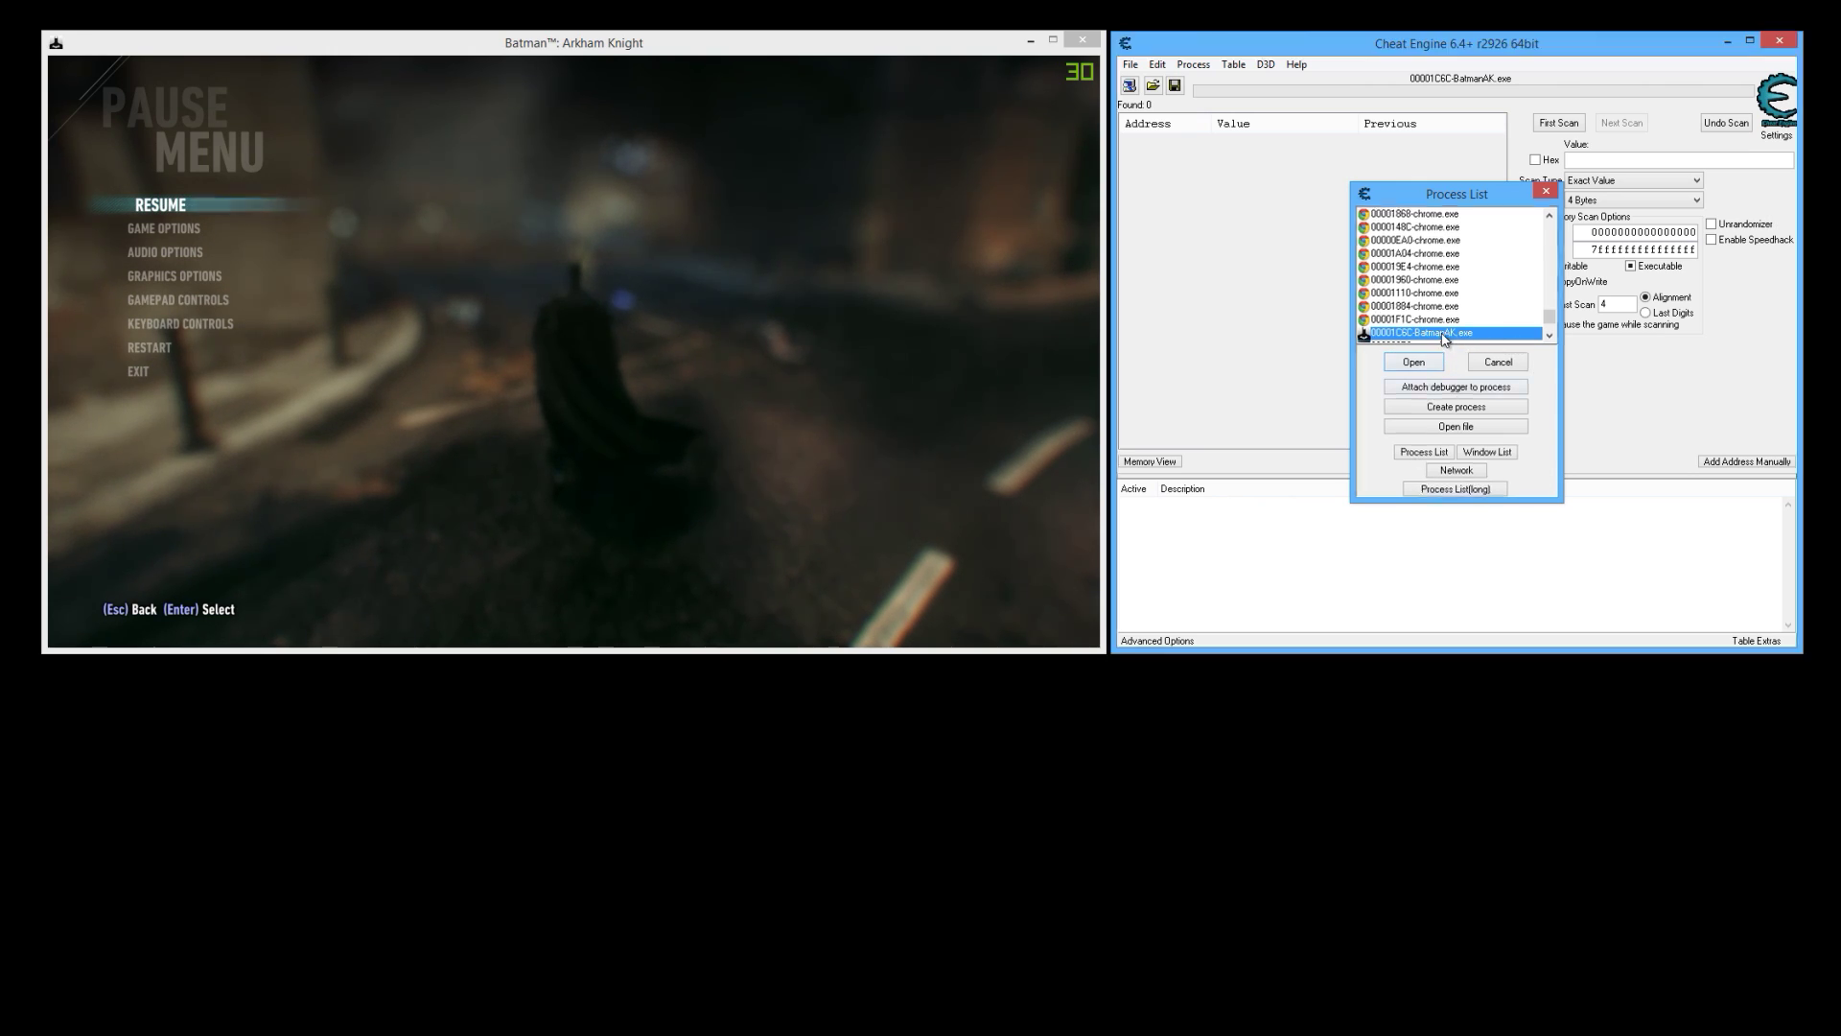
pyautogui.doubleClick(1444, 337)
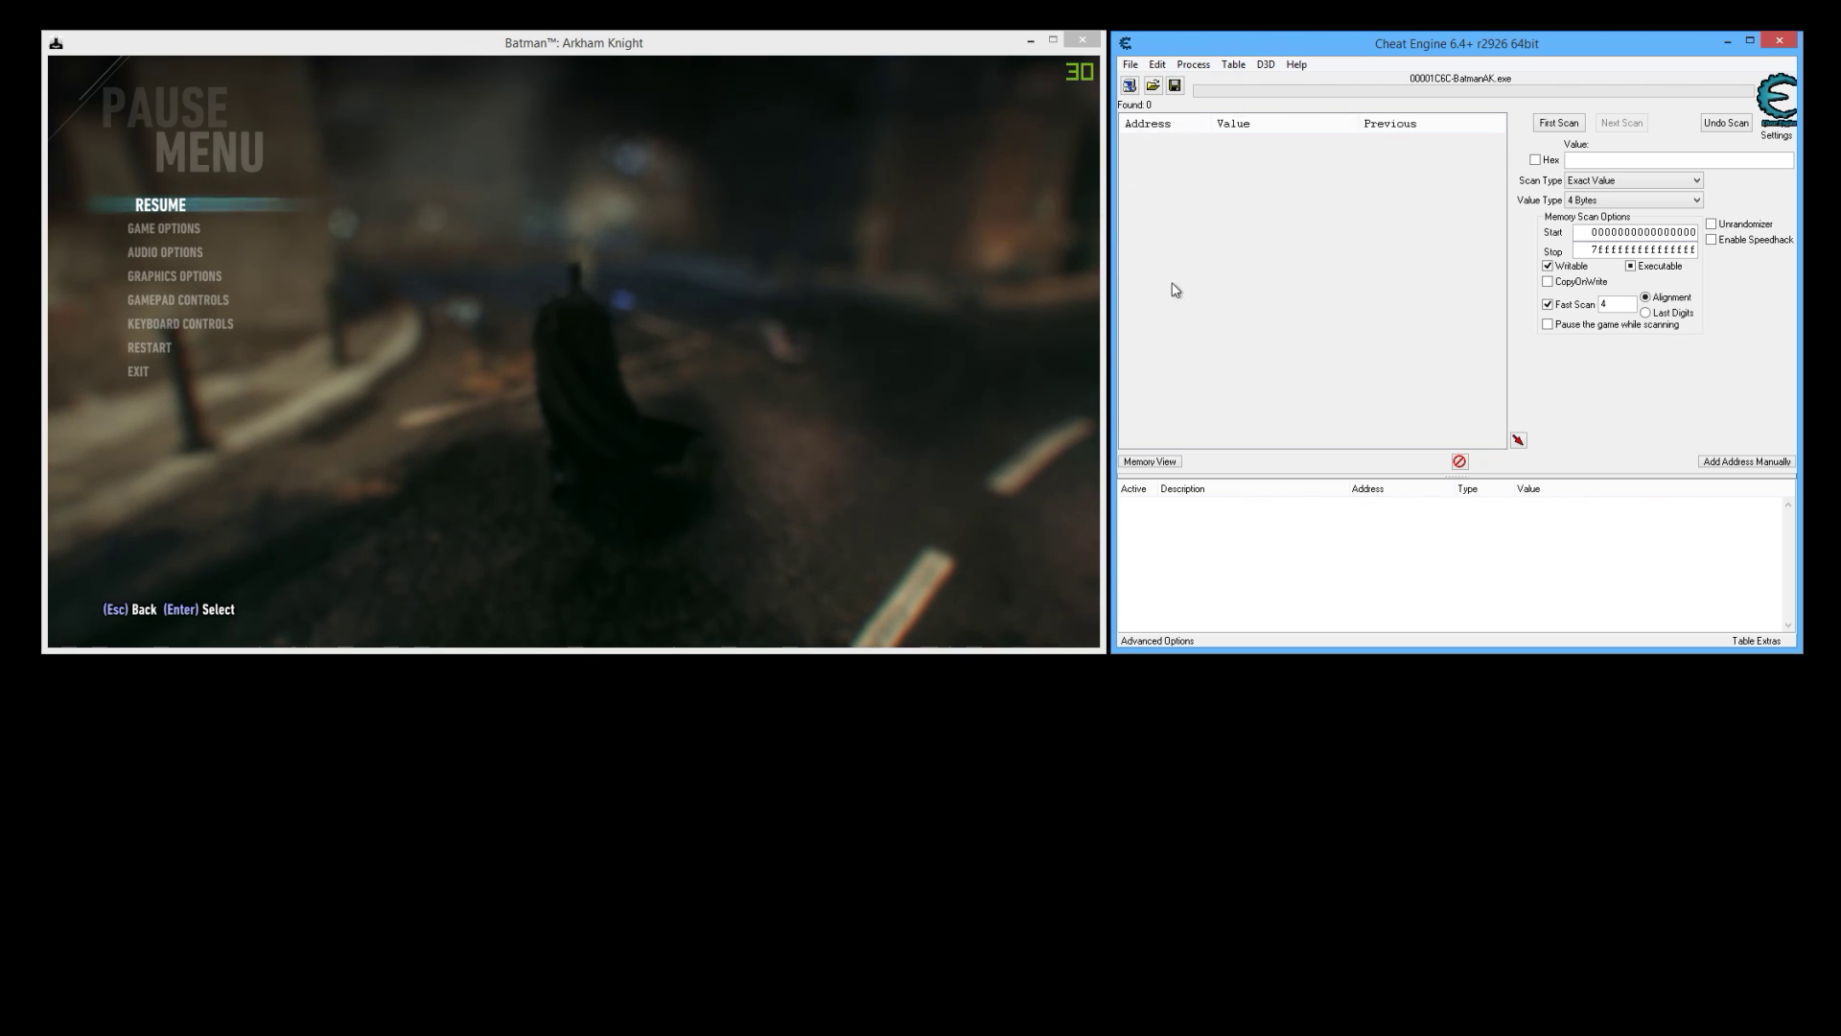
# Run a first scan of the game's memory for an unknown initial value, using the 4 Bytes value type
pyautogui.click(1630, 182)
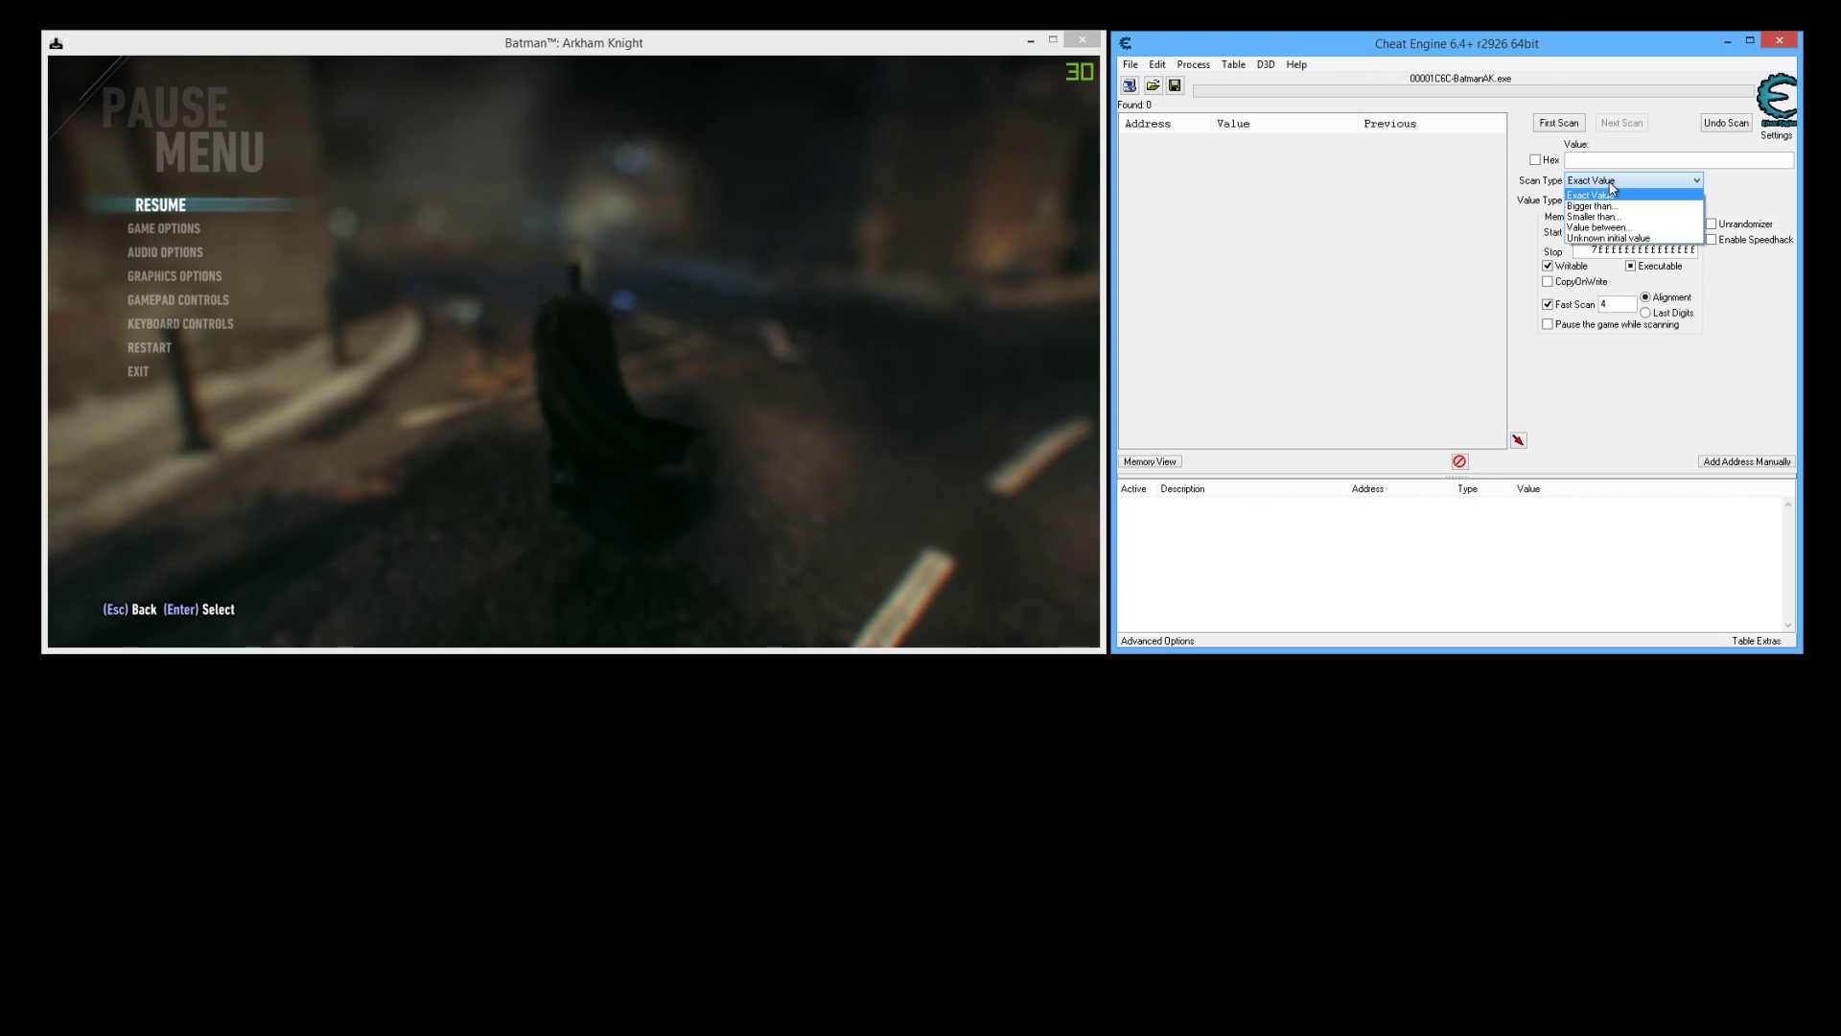
pyautogui.click(1623, 239)
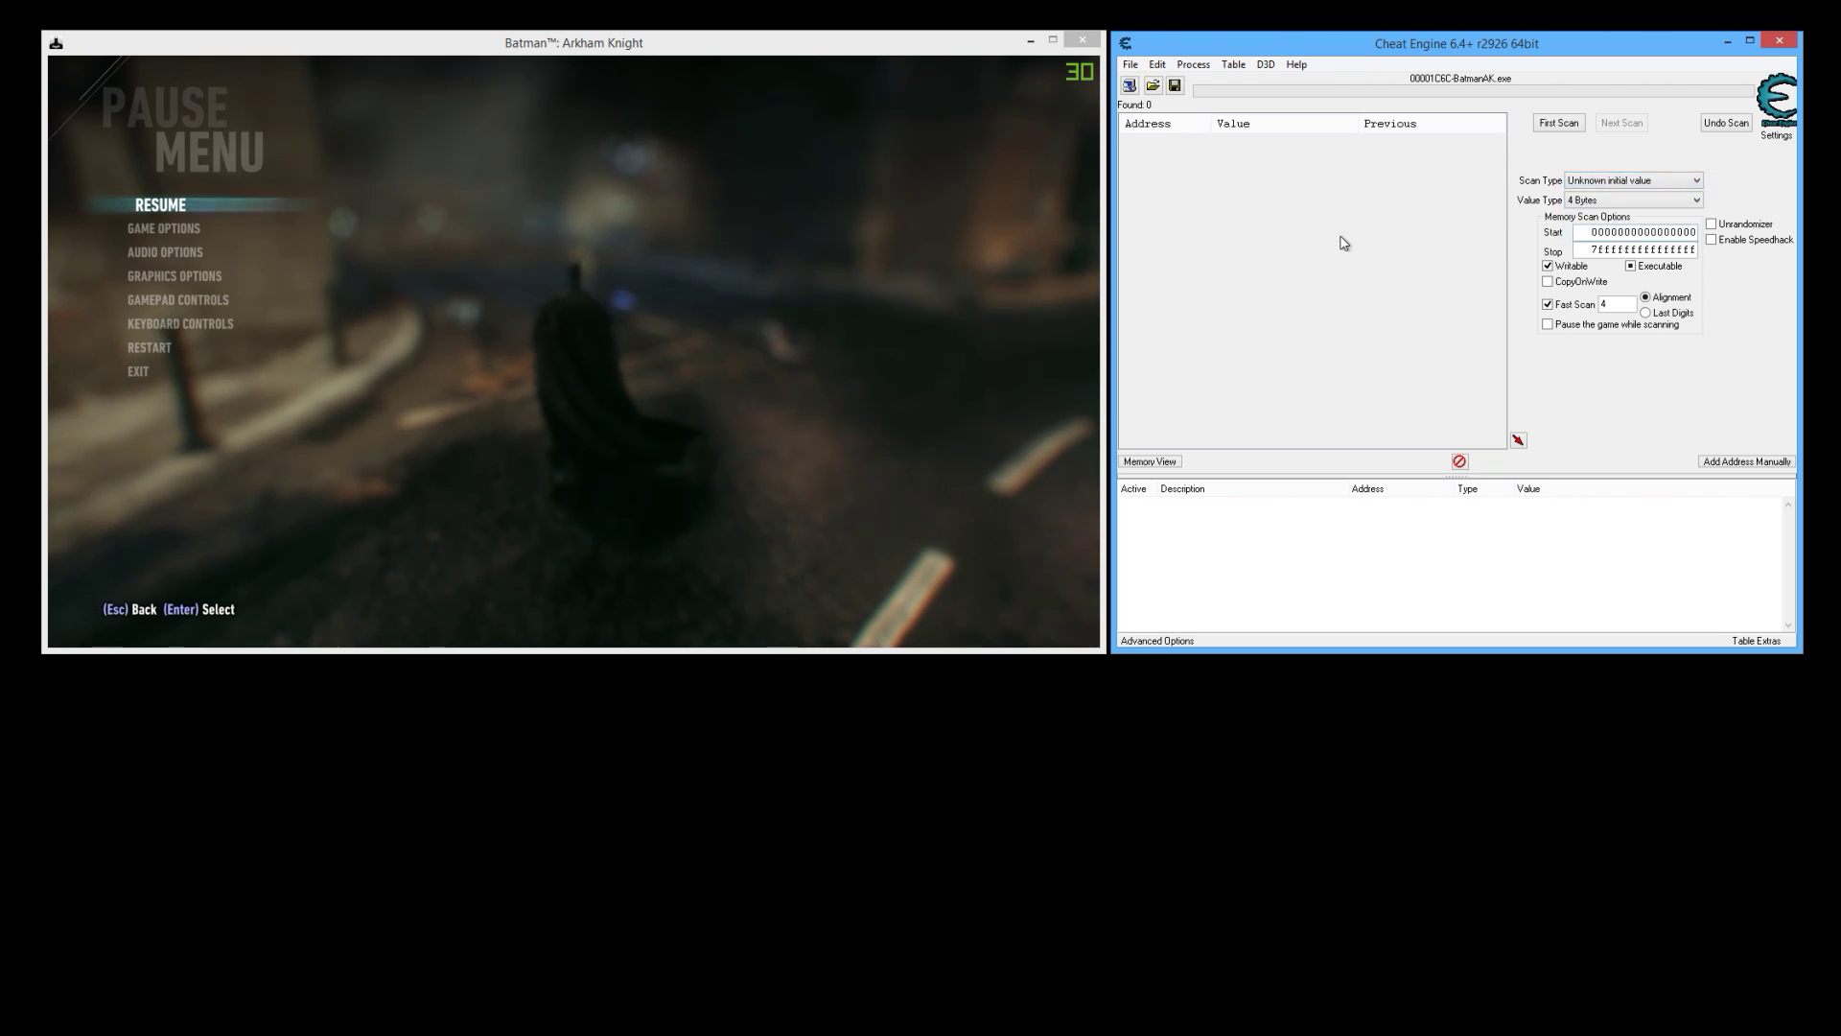
pyautogui.click(1556, 125)
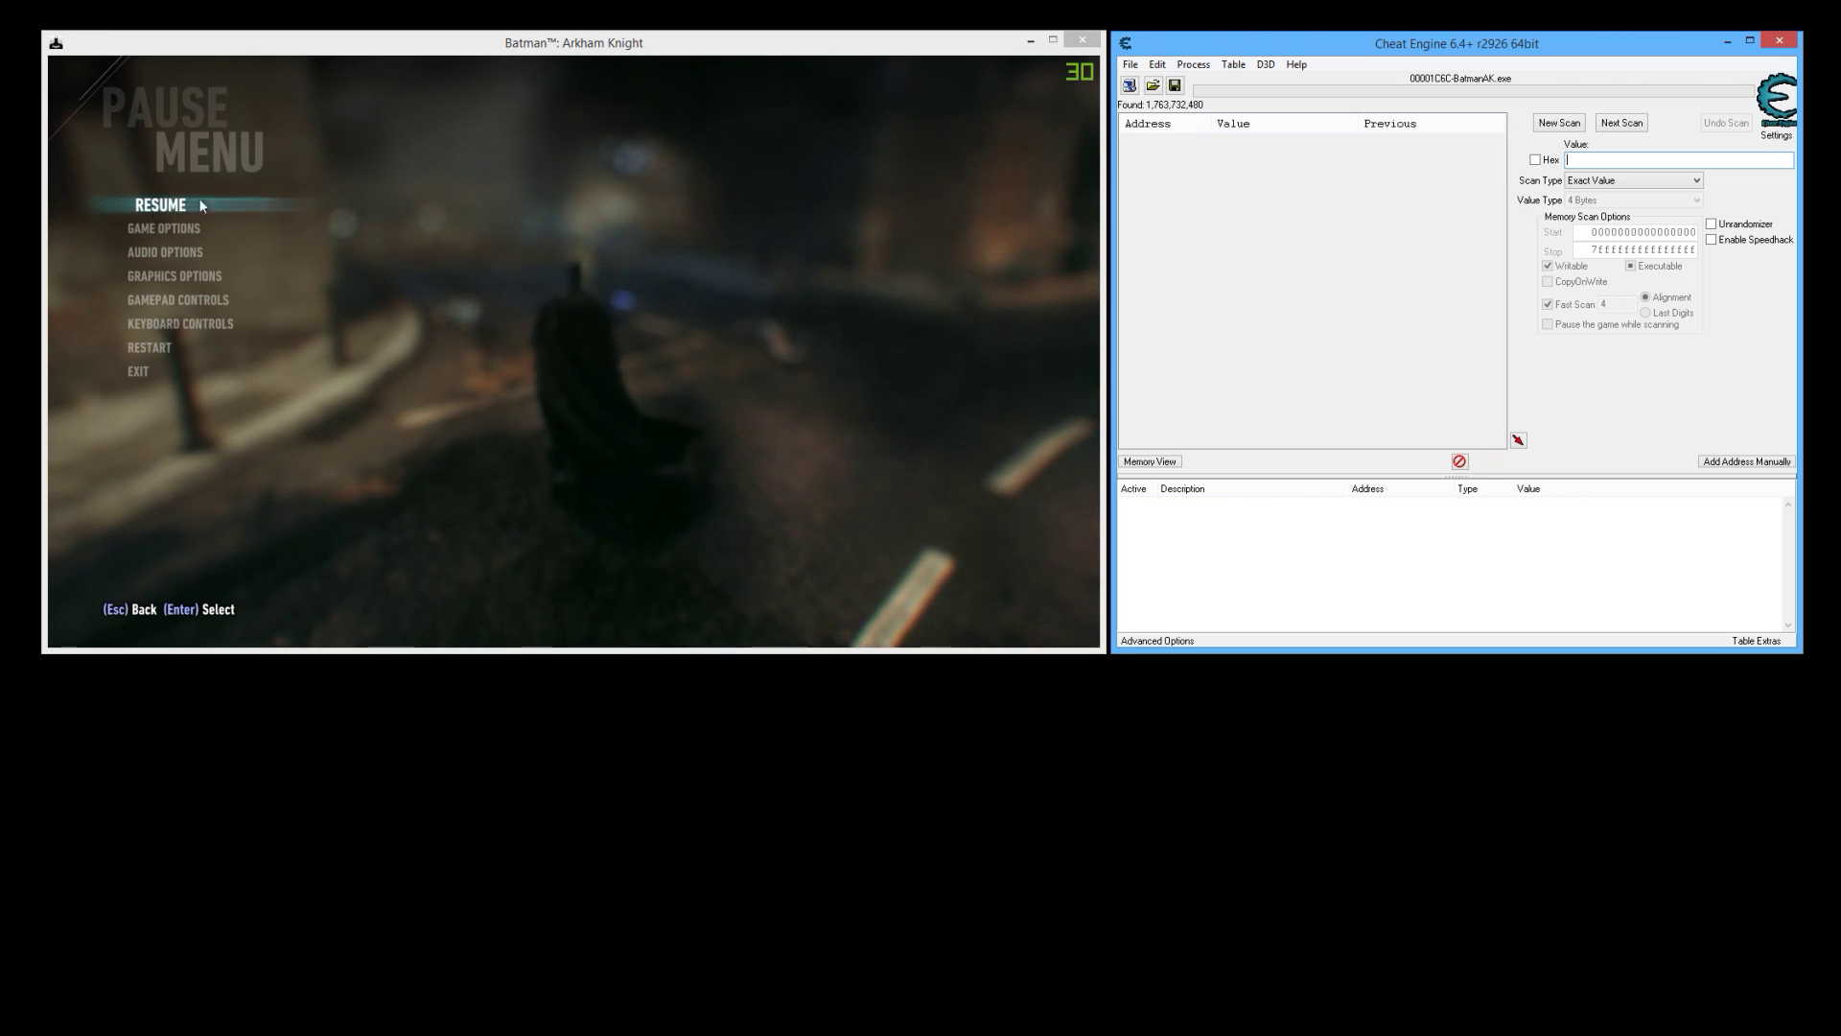
# Resume the game, let the enemy hit Batman, pause it, and narrow the scan results to decreased values
pyautogui.click(169, 210)
pyautogui.click(155, 203)
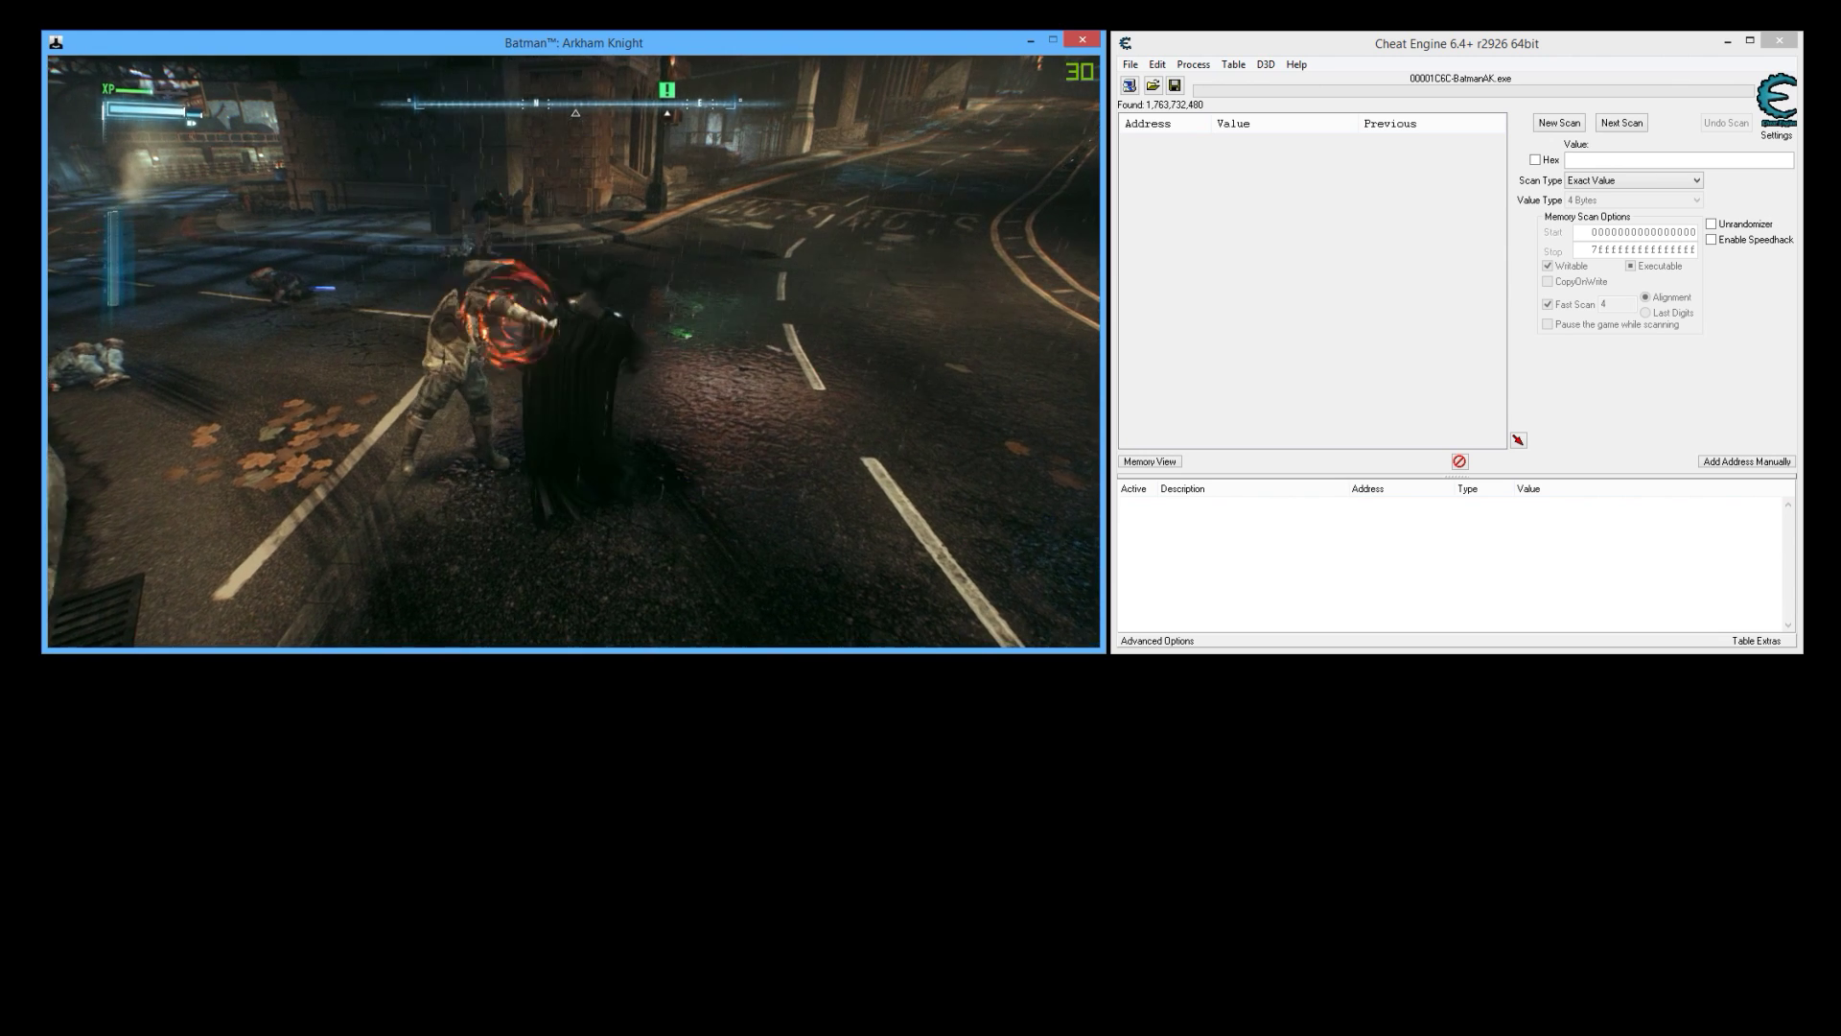
pyautogui.press('Escape')
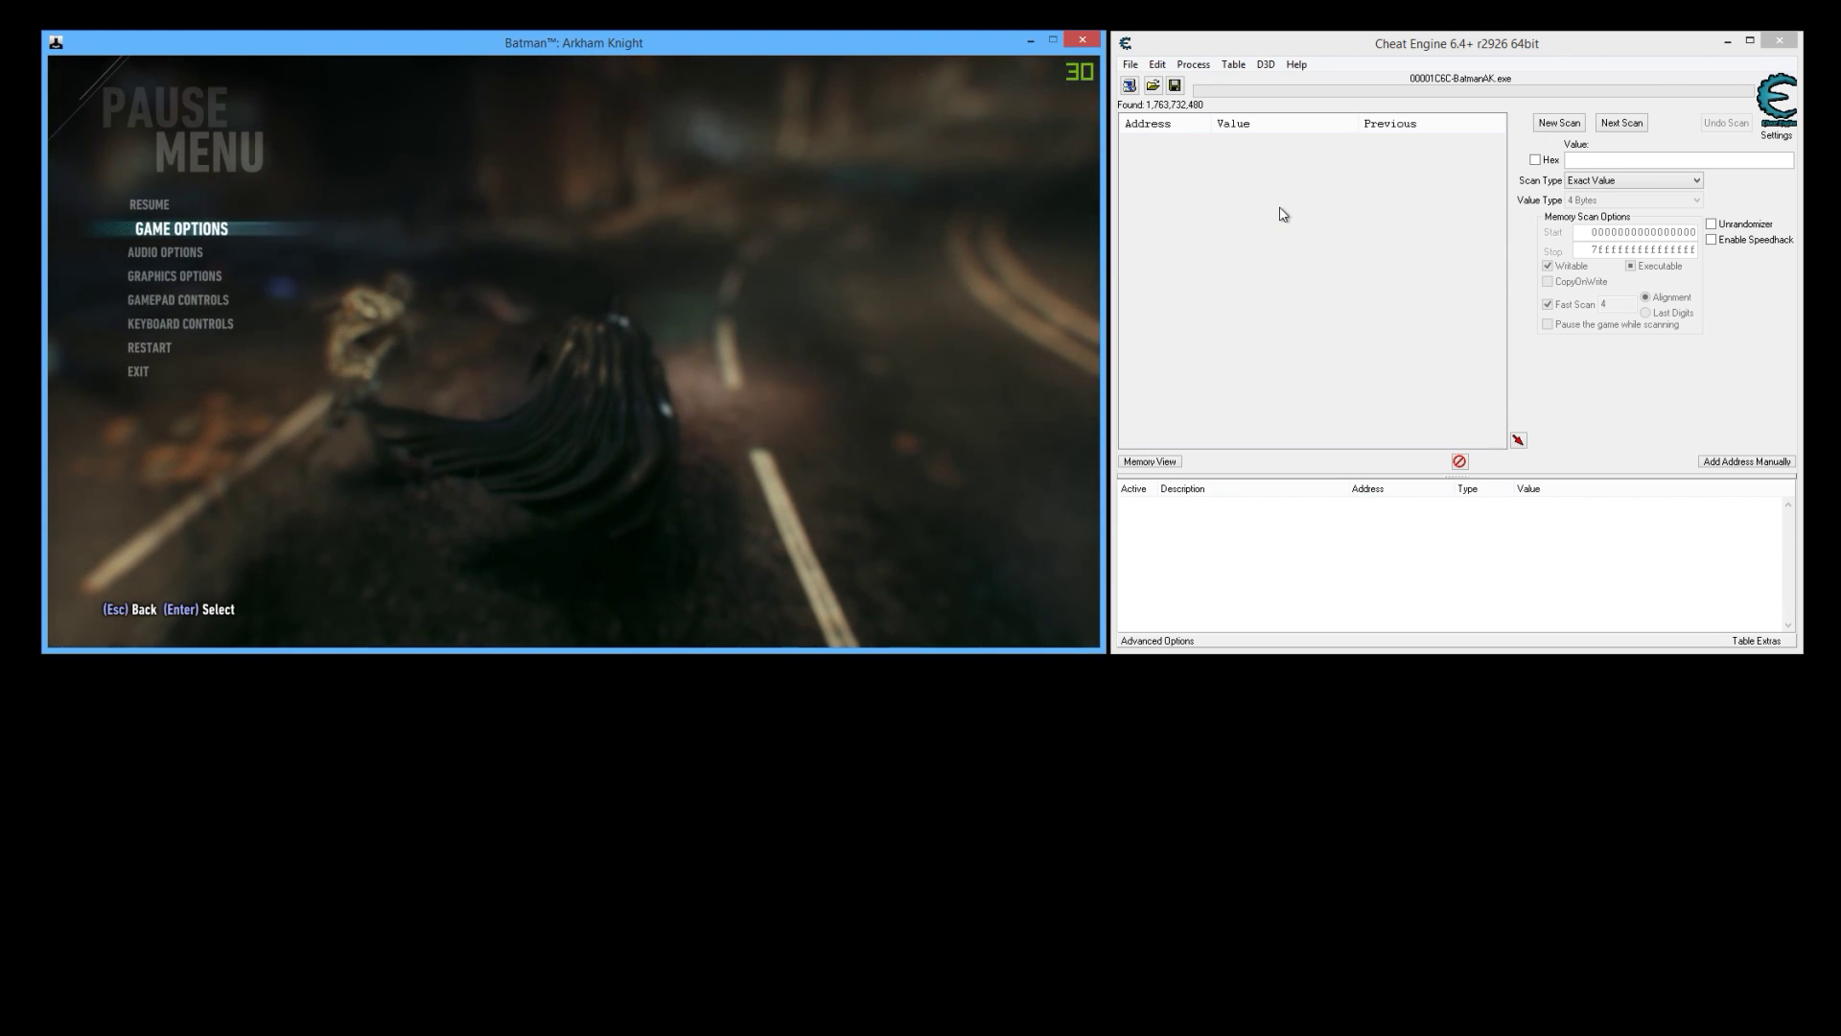
pyautogui.click(1601, 180)
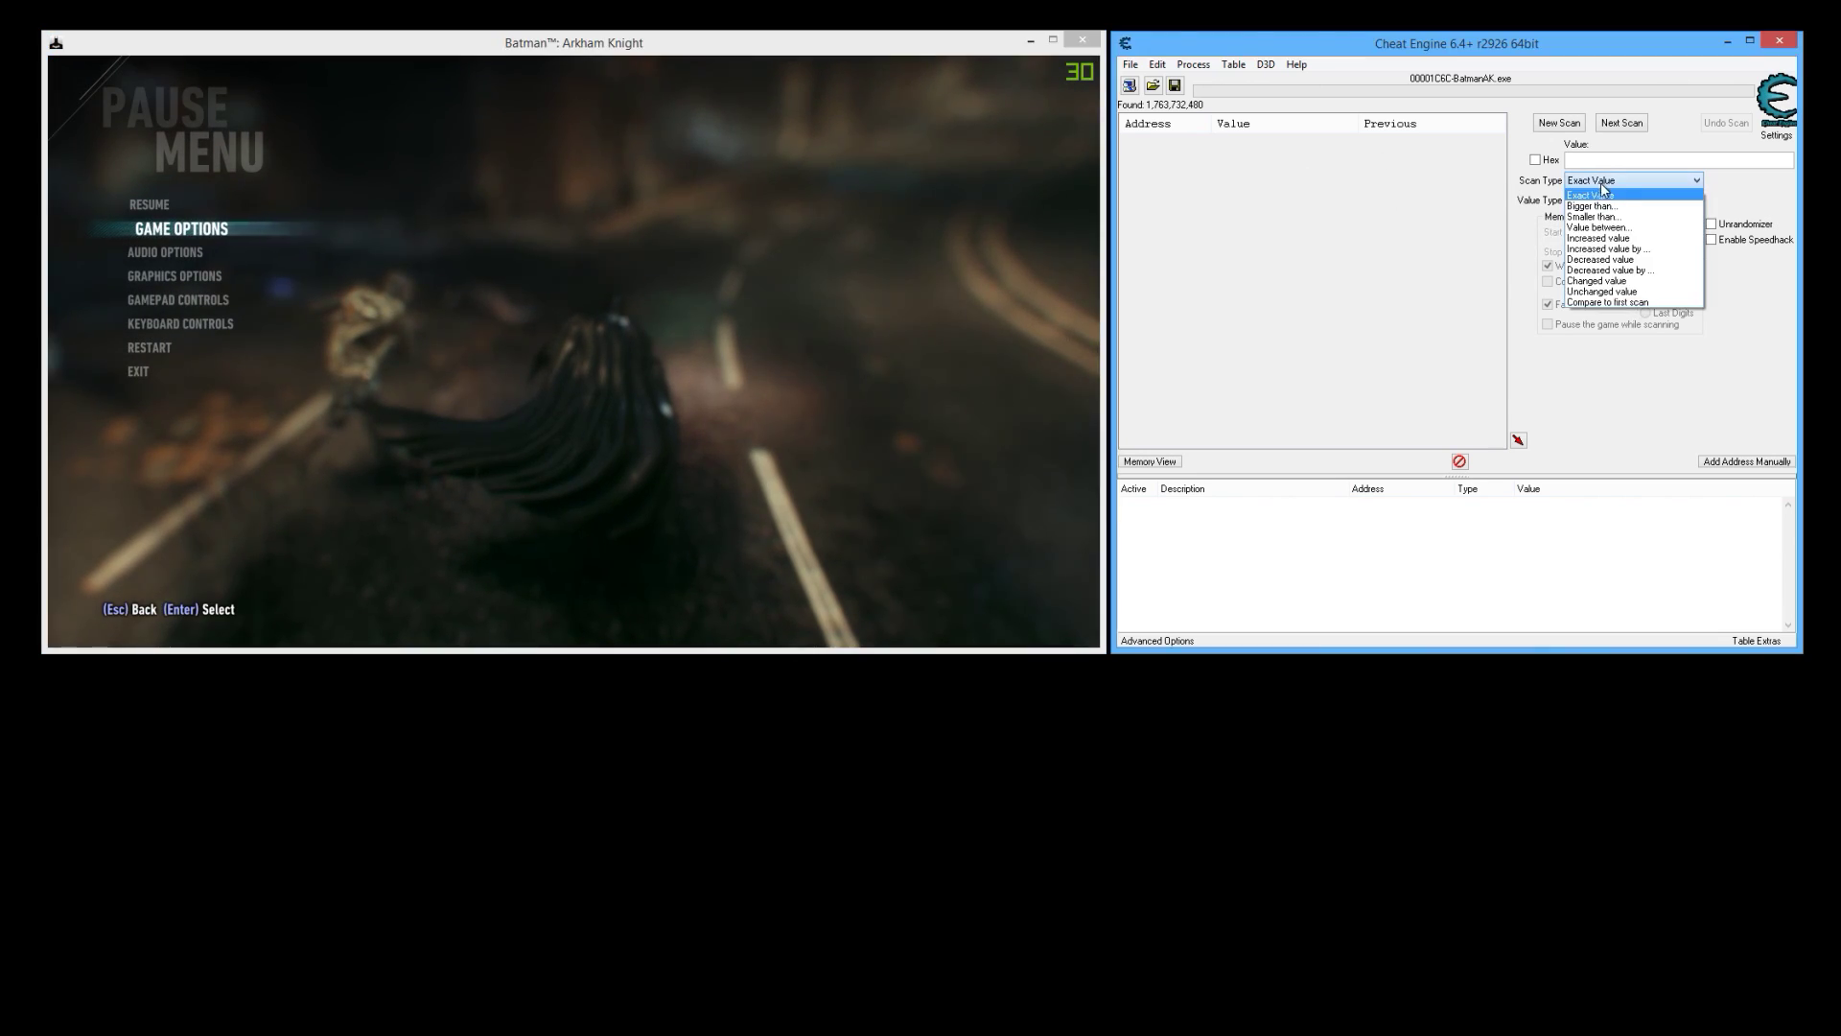
pyautogui.click(1637, 261)
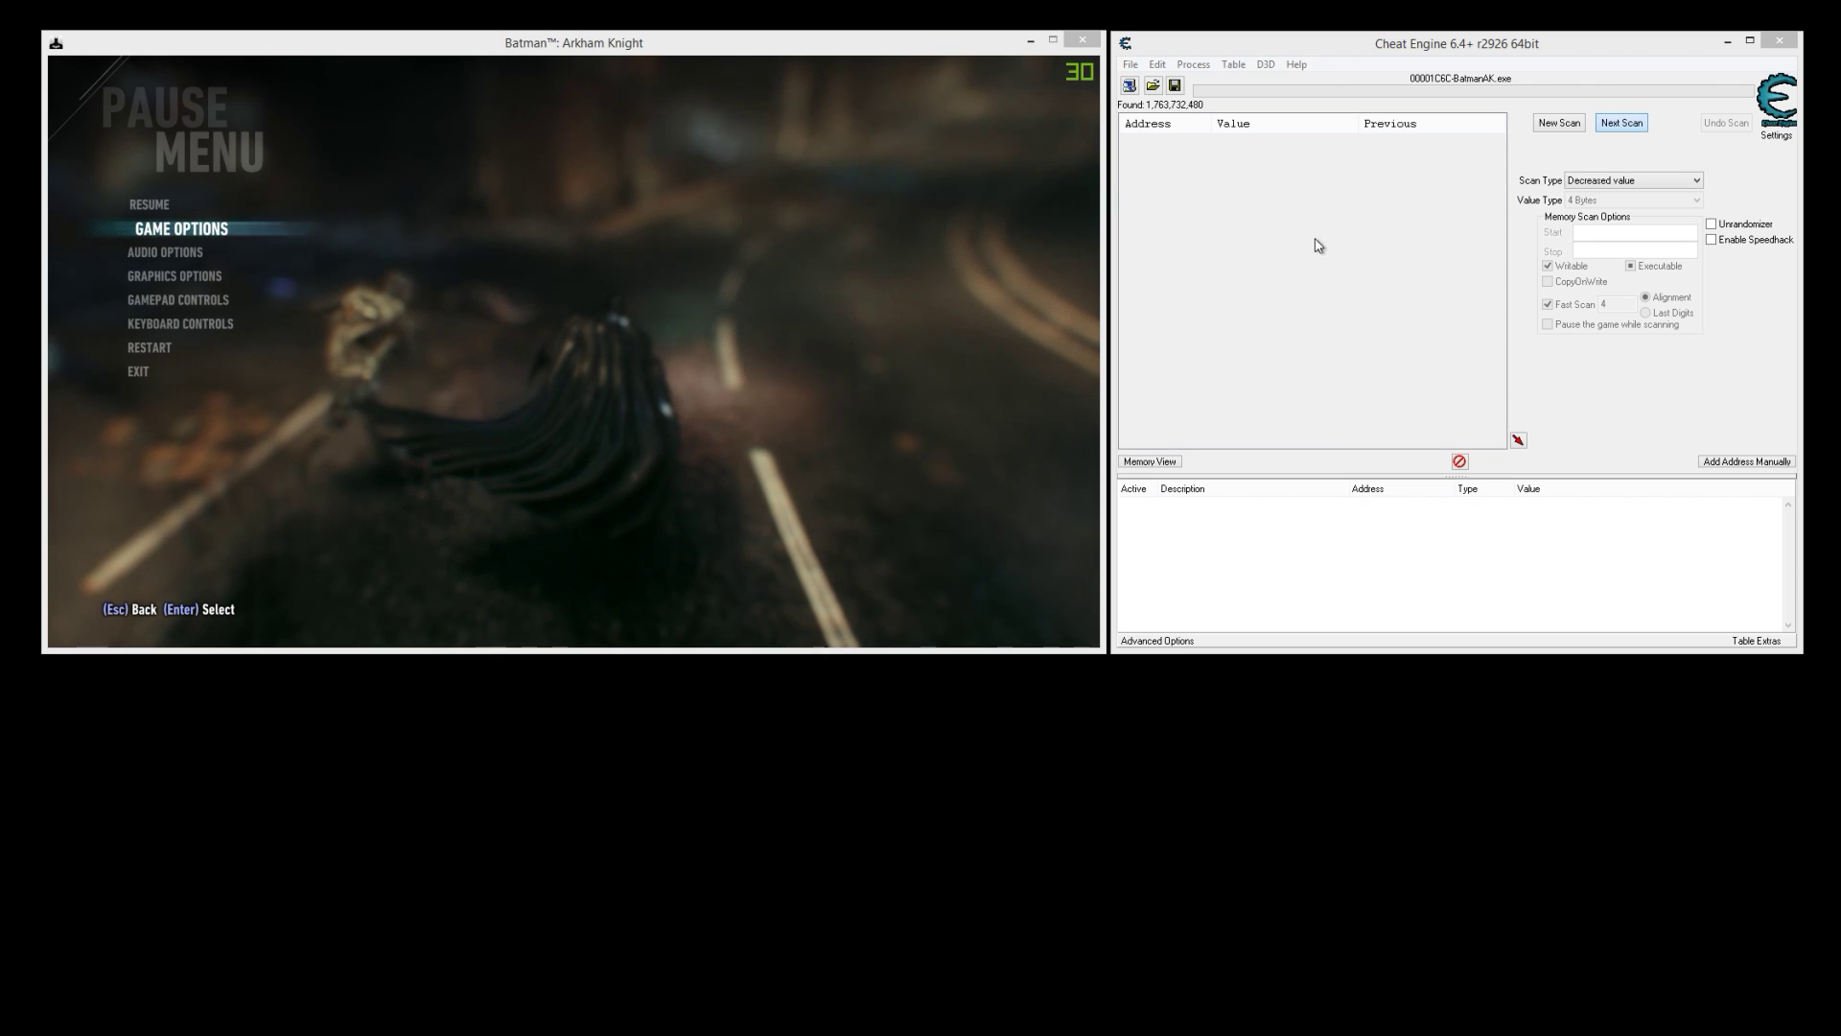
pyautogui.press('Return')
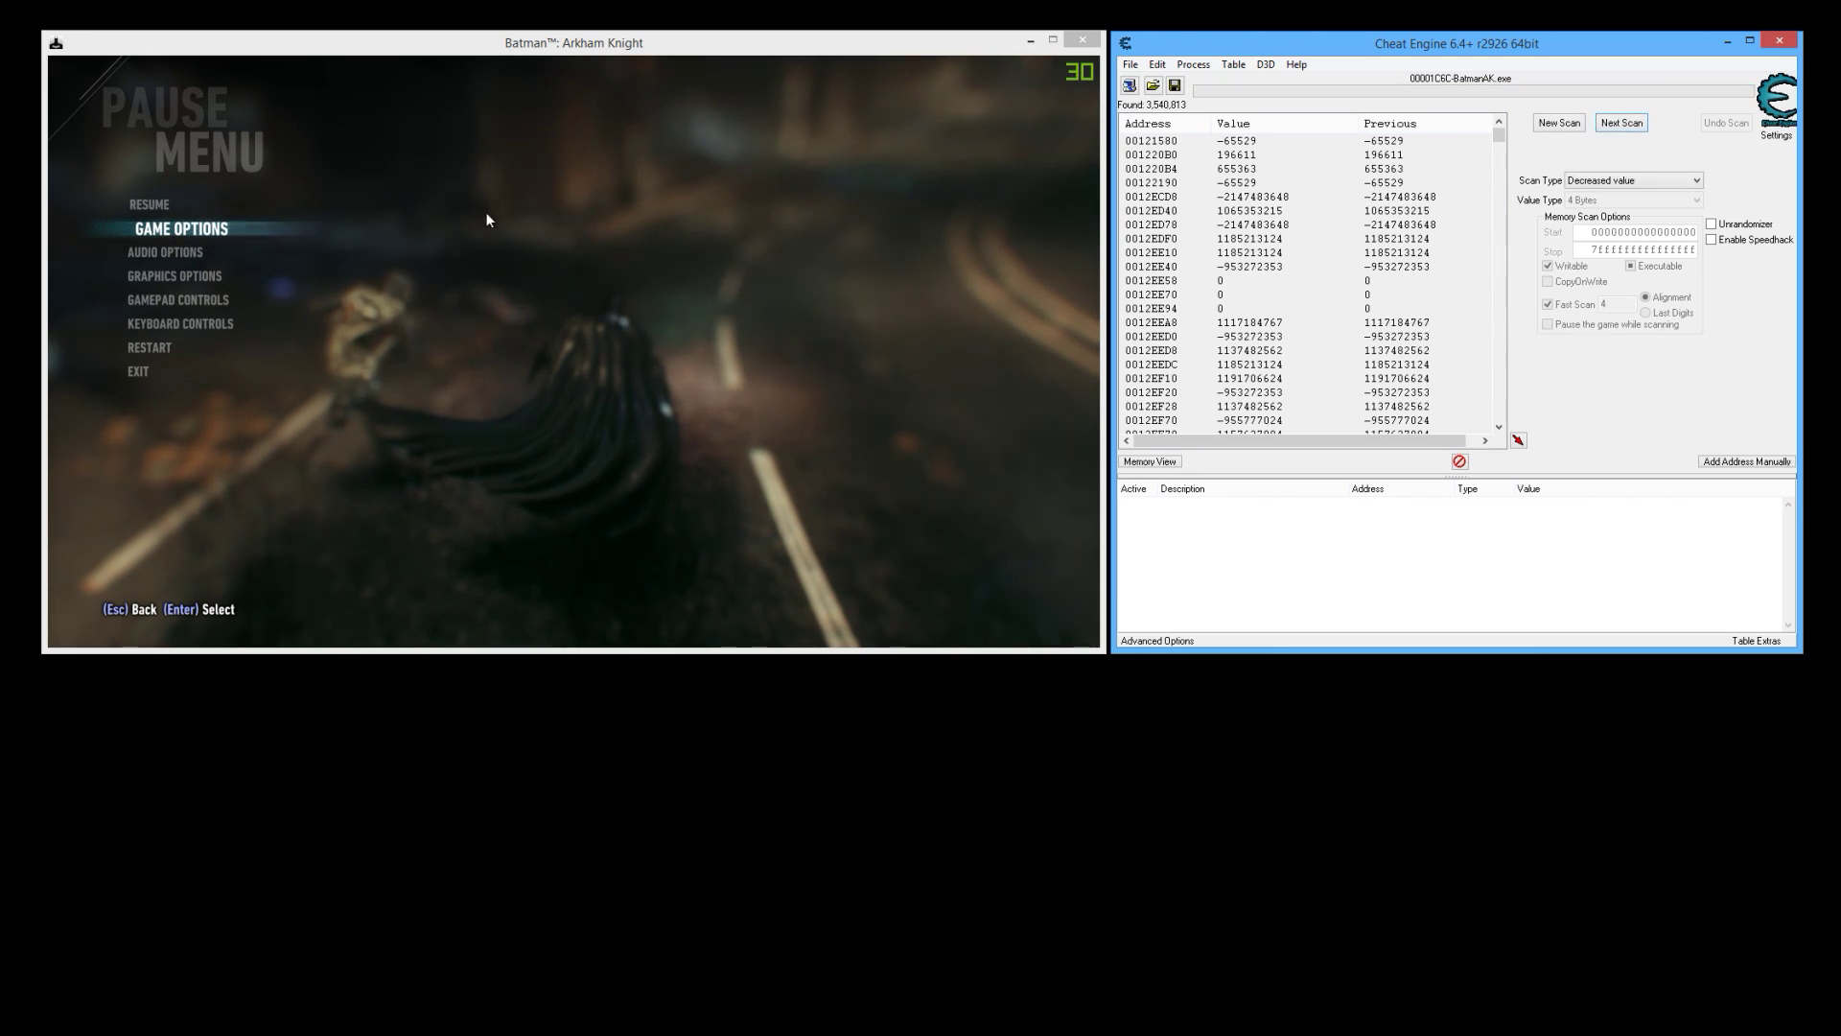
# Let Batman take another hit in the resumed game, pause it, and repeat the decreased-value scan
pyautogui.click(596, 215)
pyautogui.press('Escape')
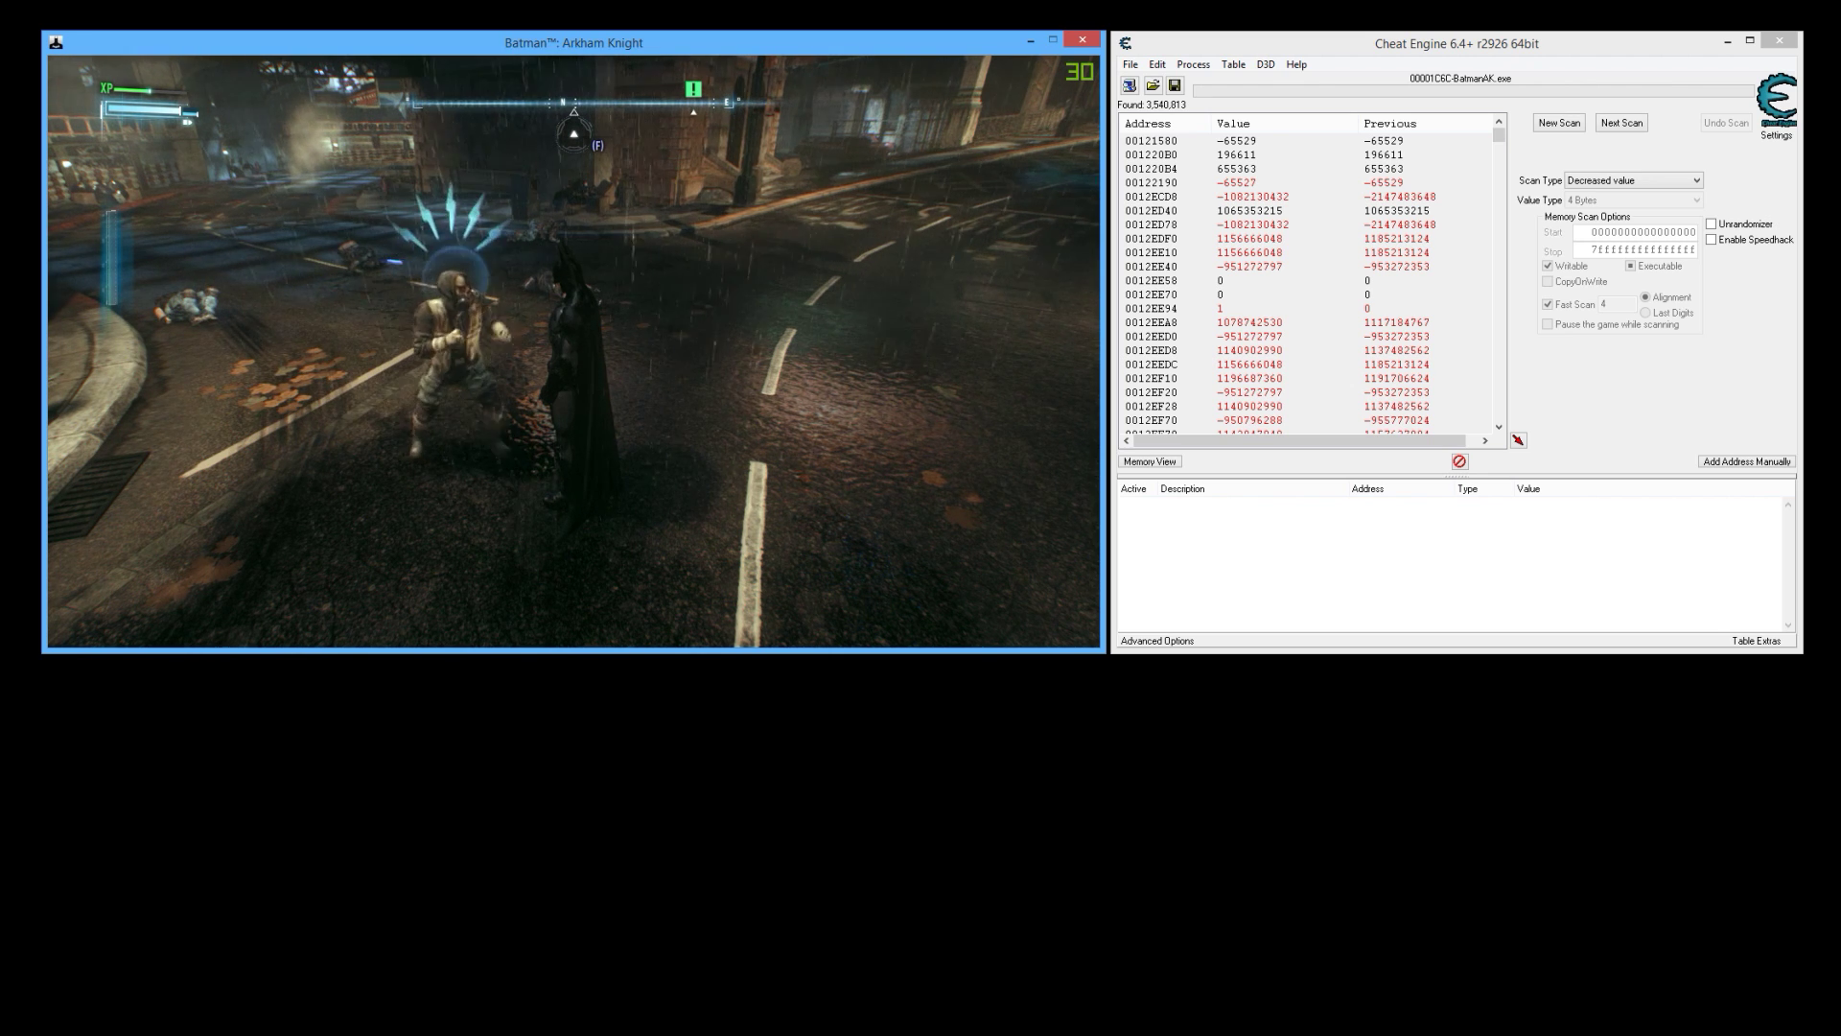
pyautogui.press('Escape')
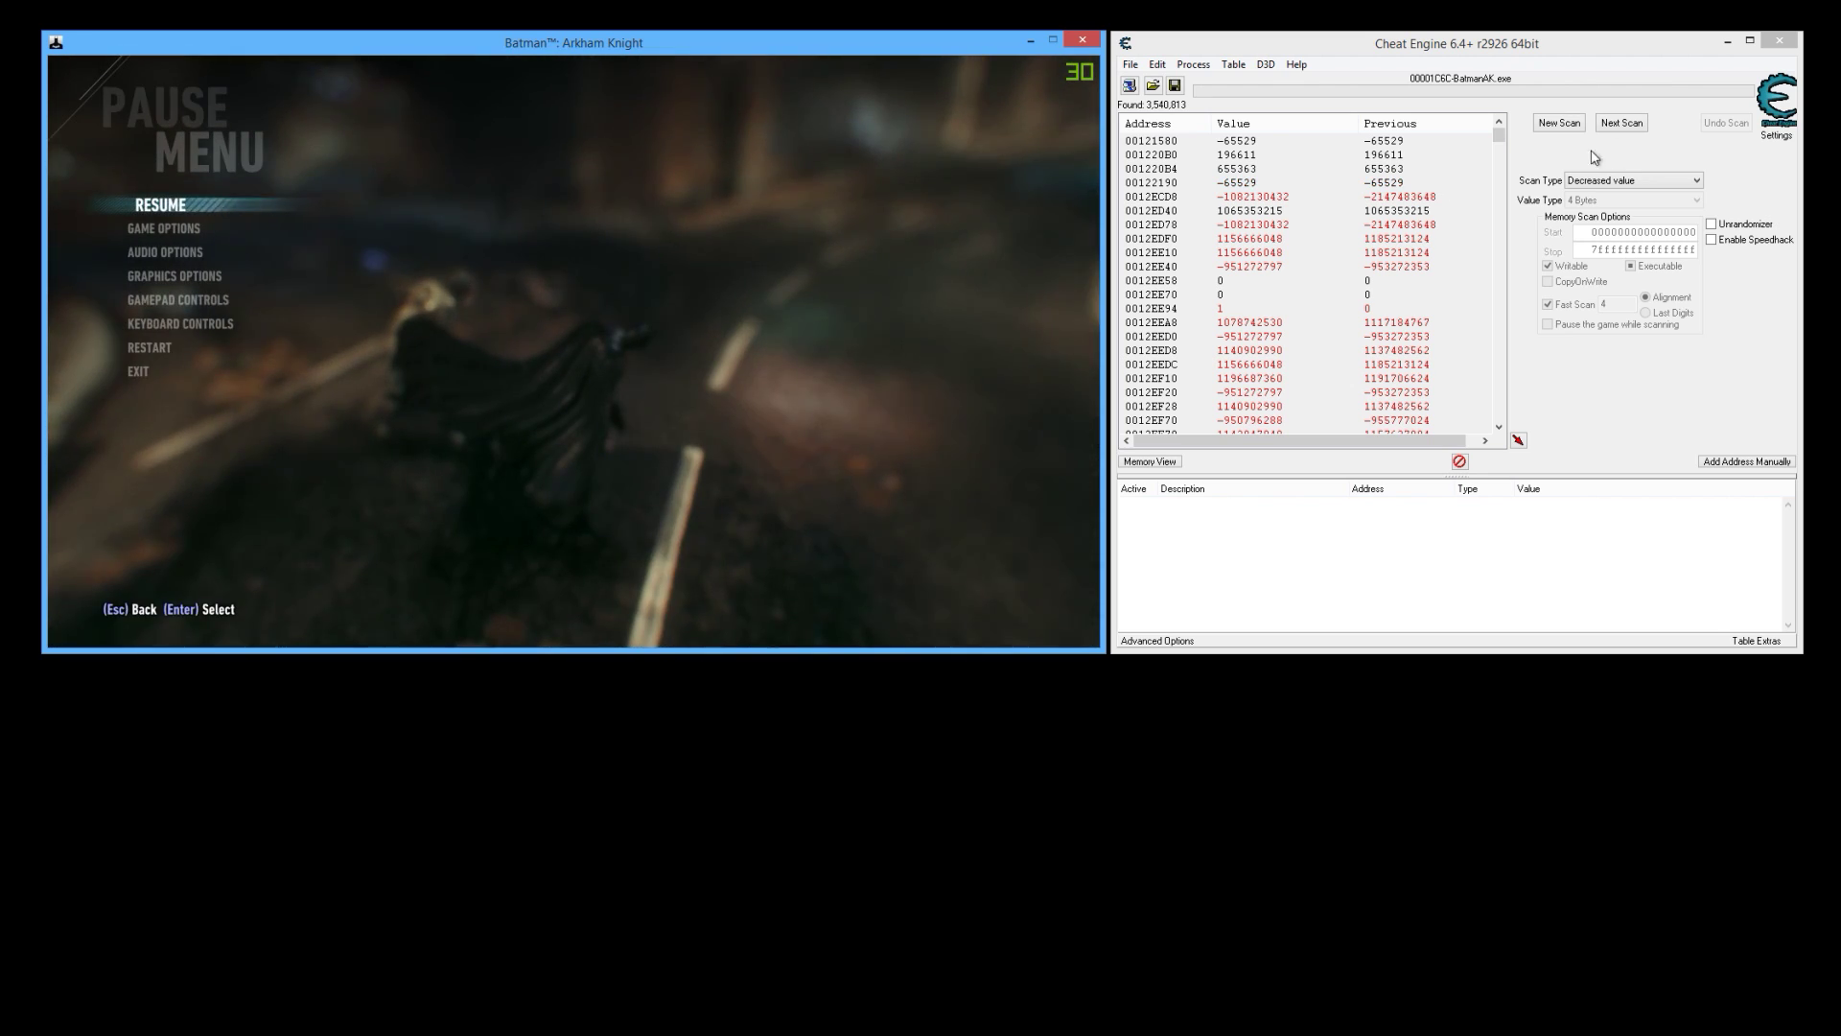
pyautogui.click(1625, 124)
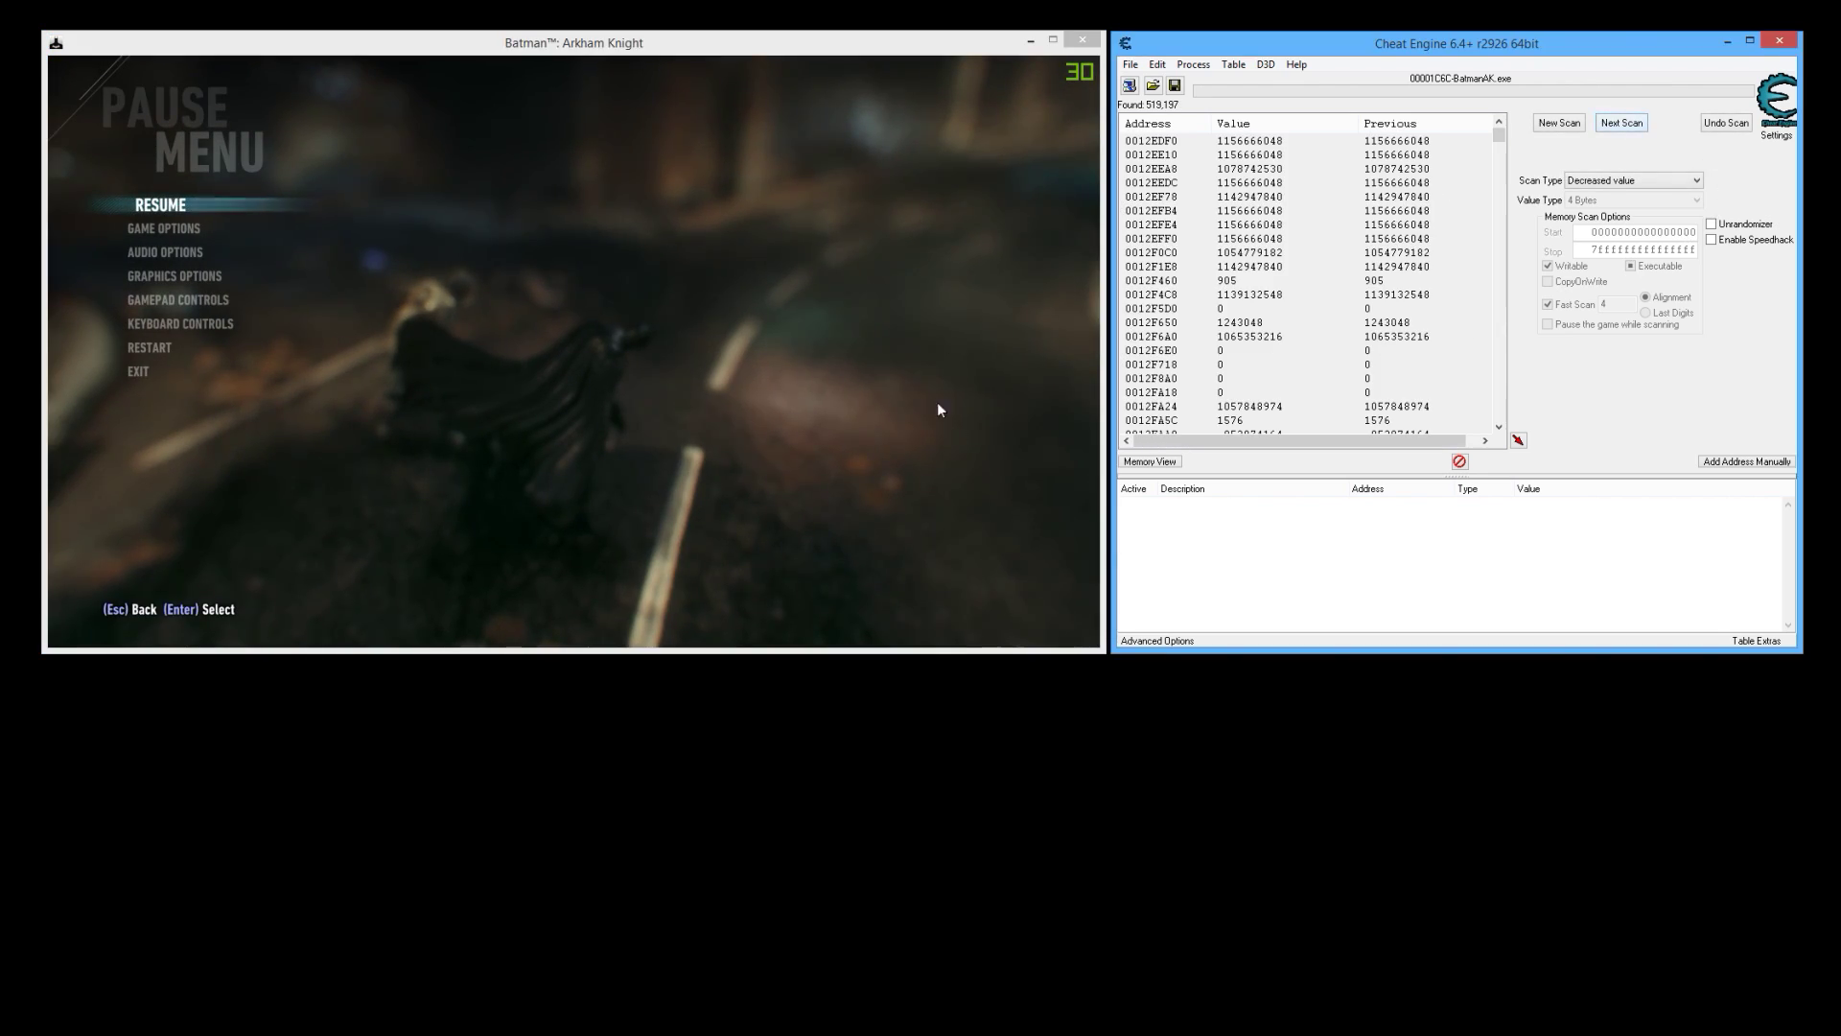
# Play briefly without losing health, pause the game, and filter the found addresses by unchanged value
pyautogui.click(585, 211)
pyautogui.press('Escape')
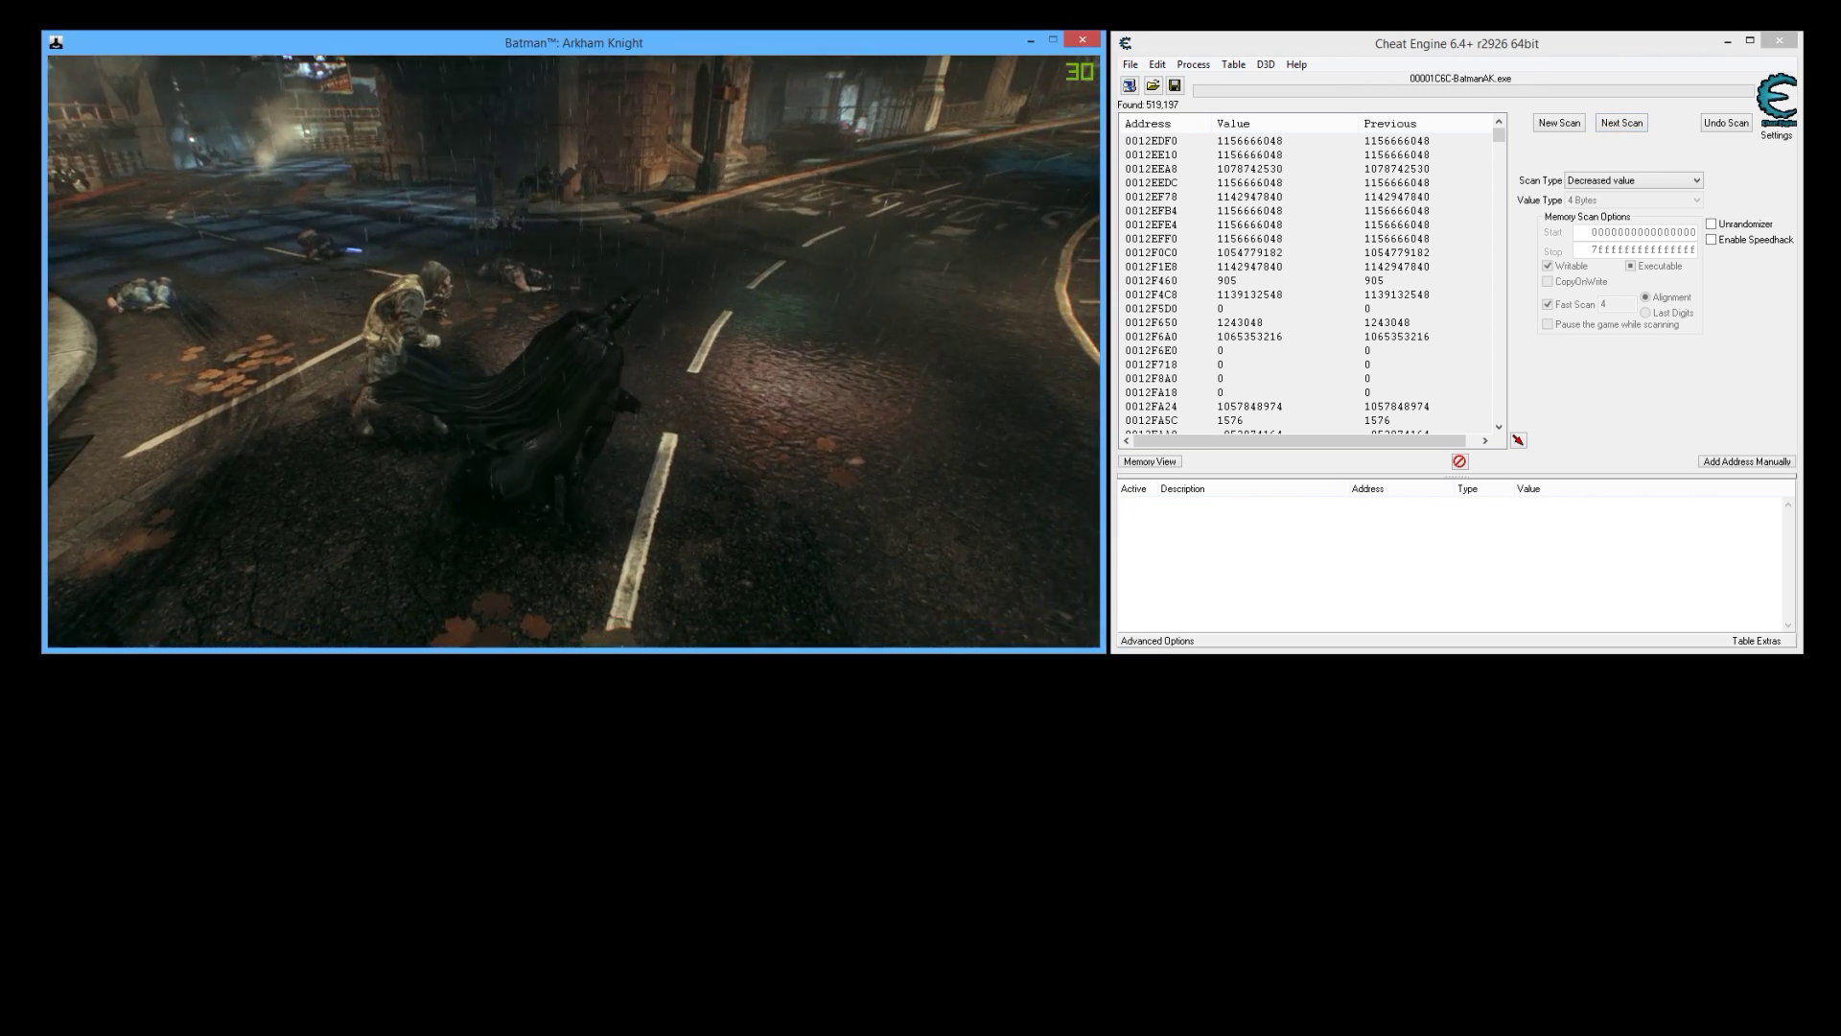
pyautogui.press('Escape')
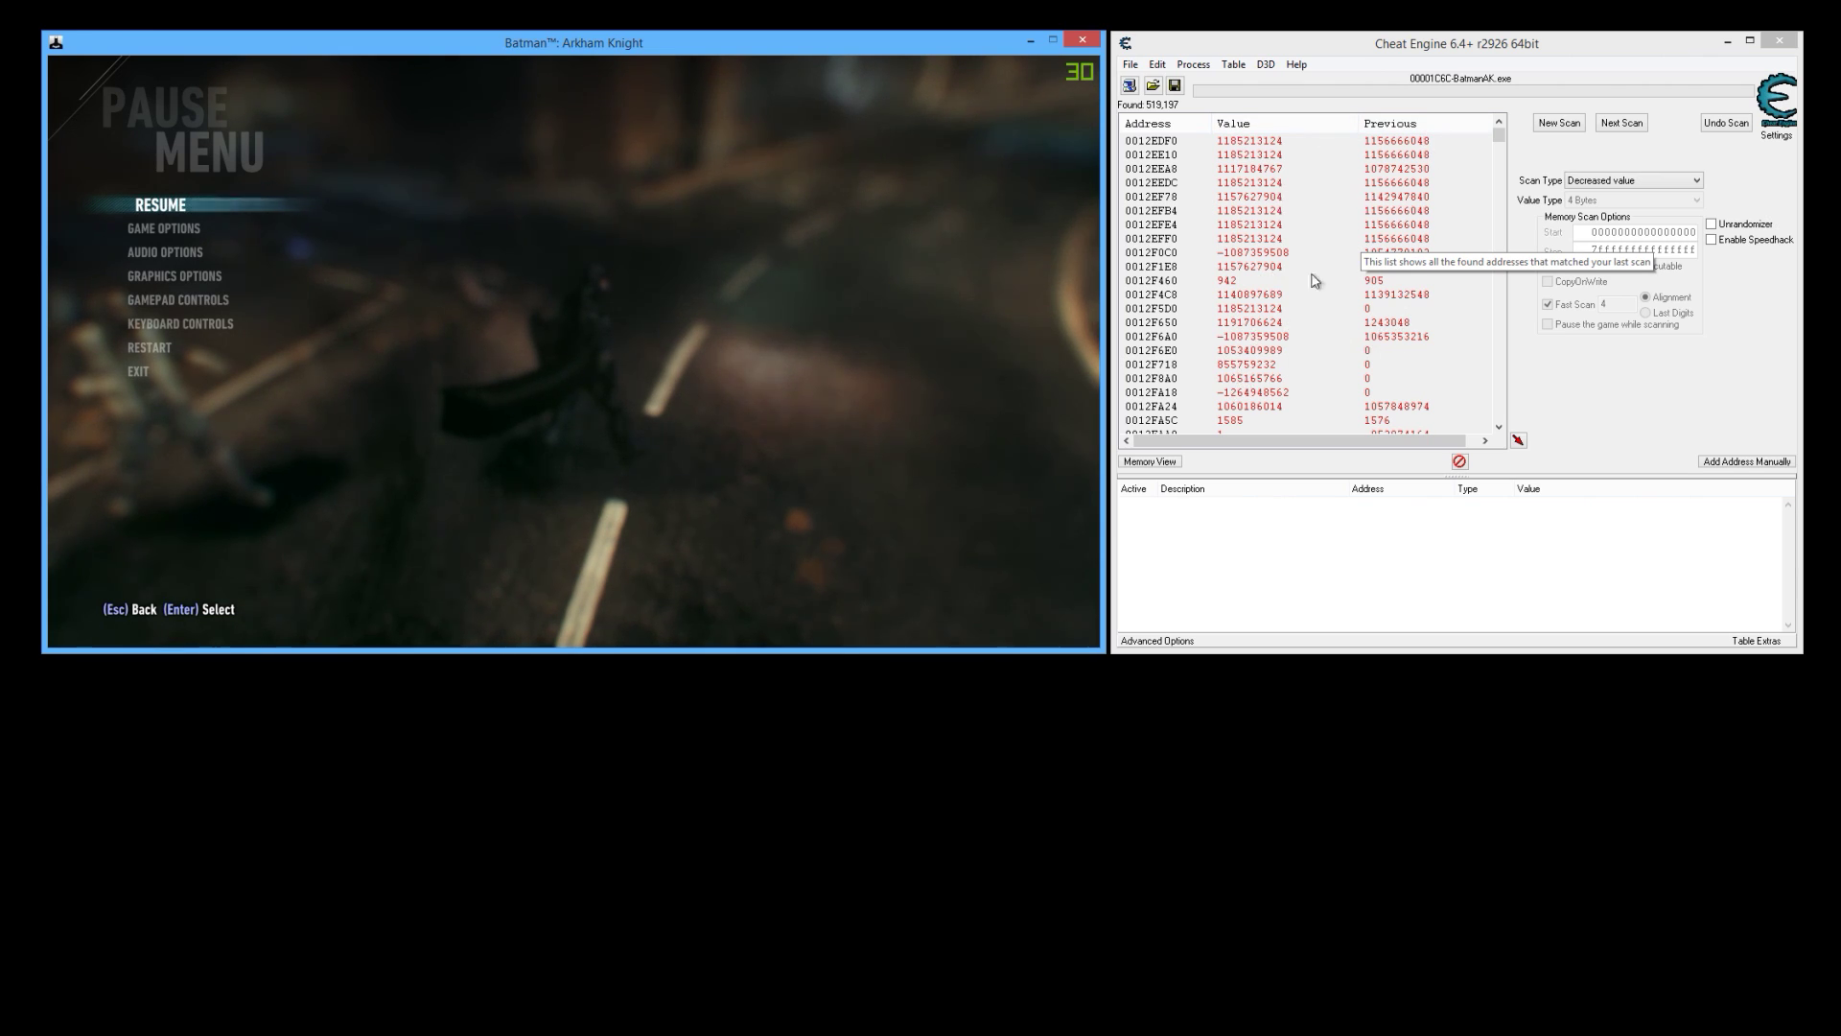
pyautogui.click(1628, 184)
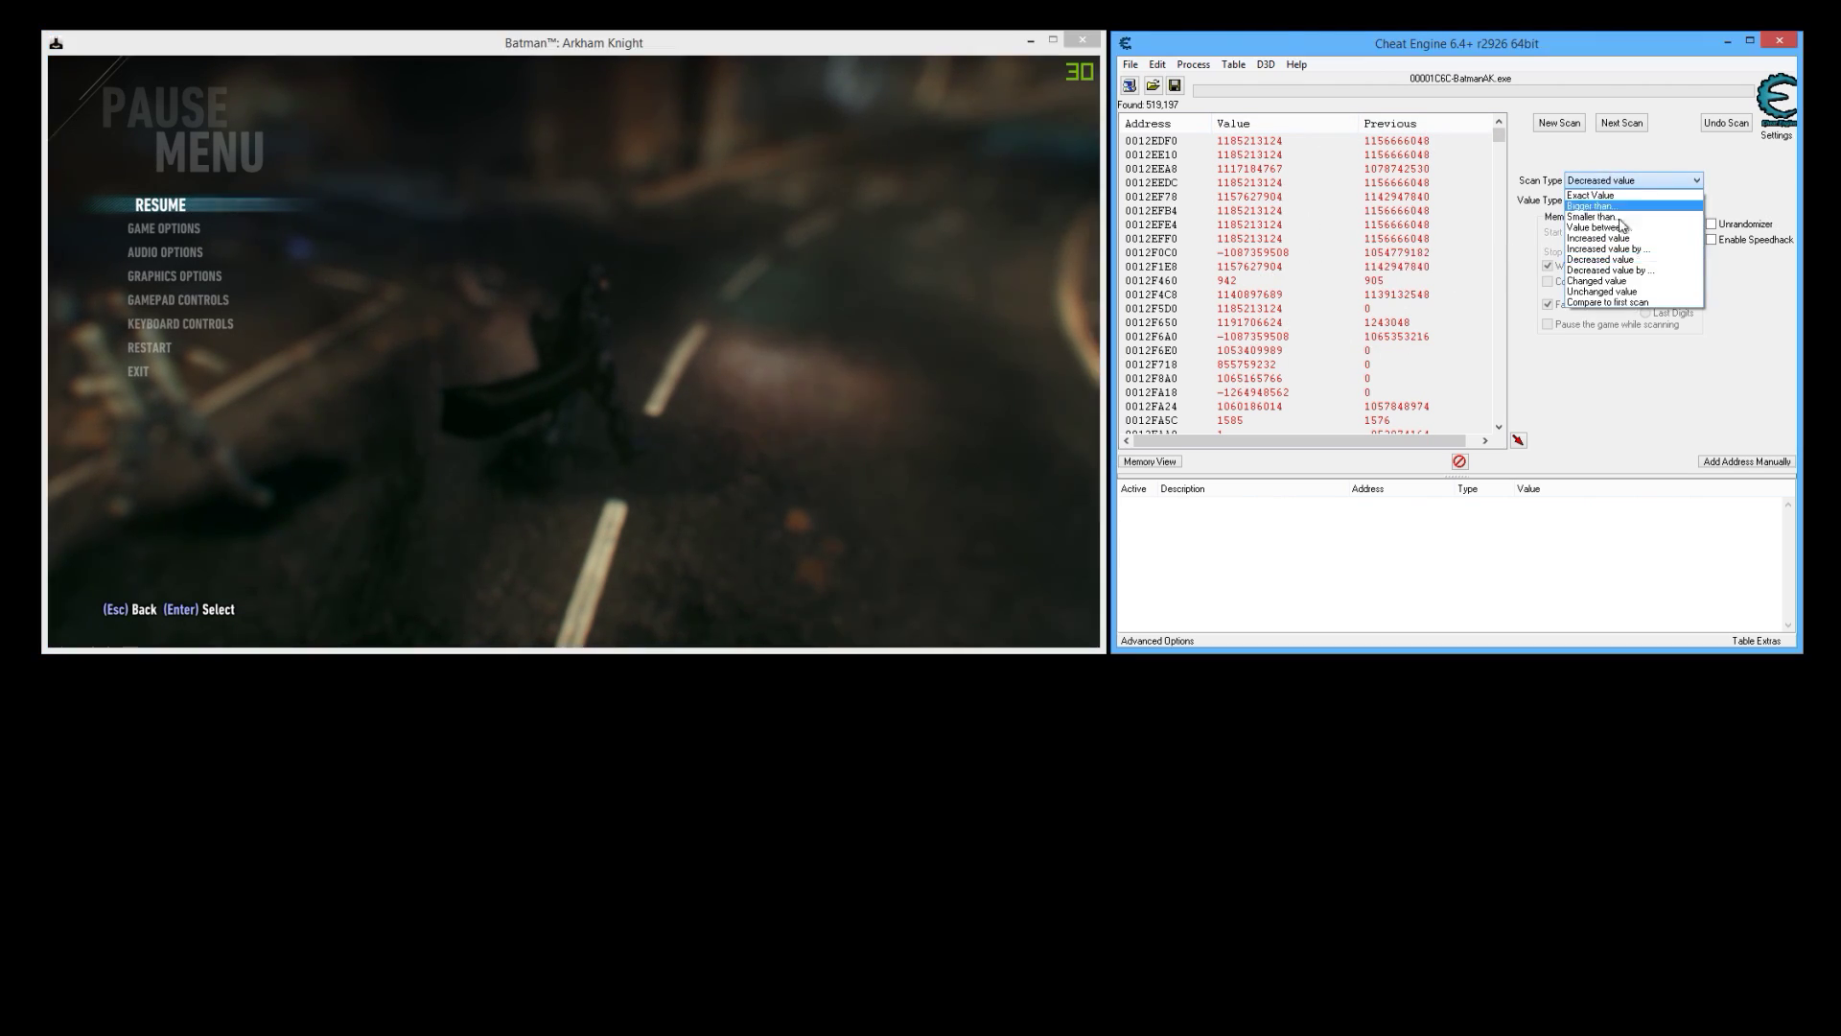
pyautogui.click(1612, 291)
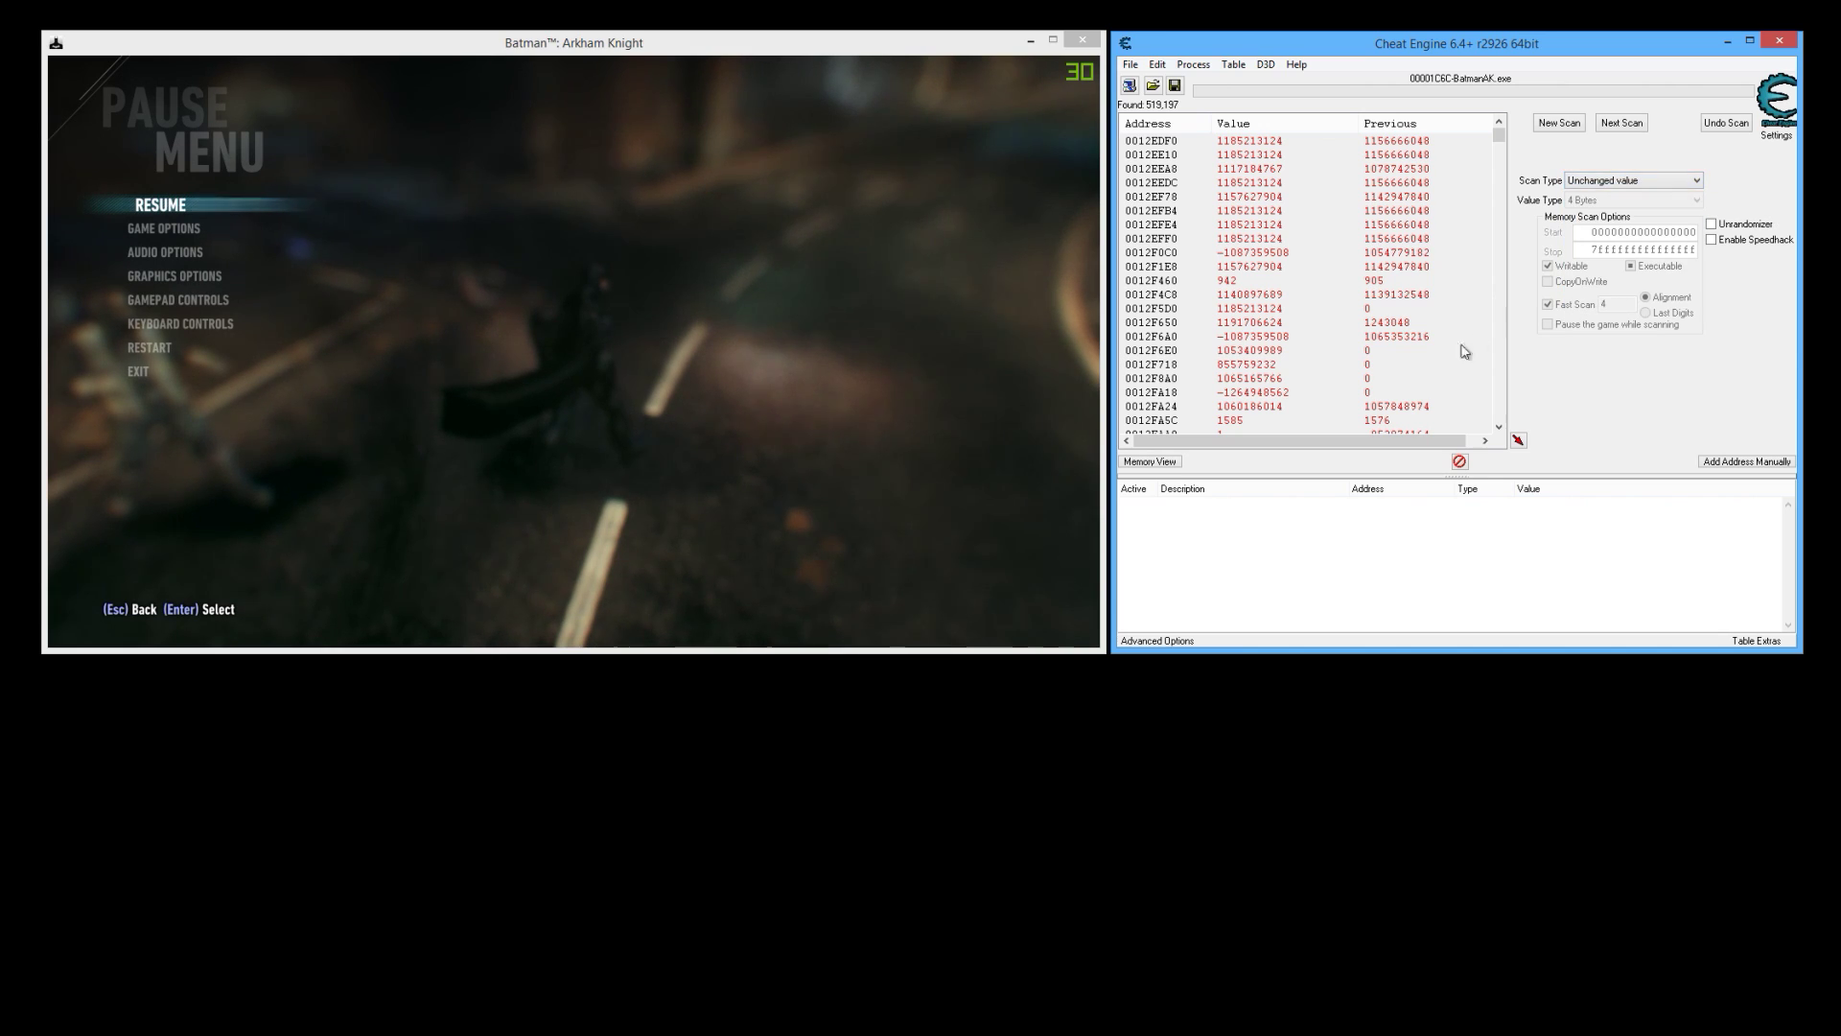
pyautogui.click(1622, 123)
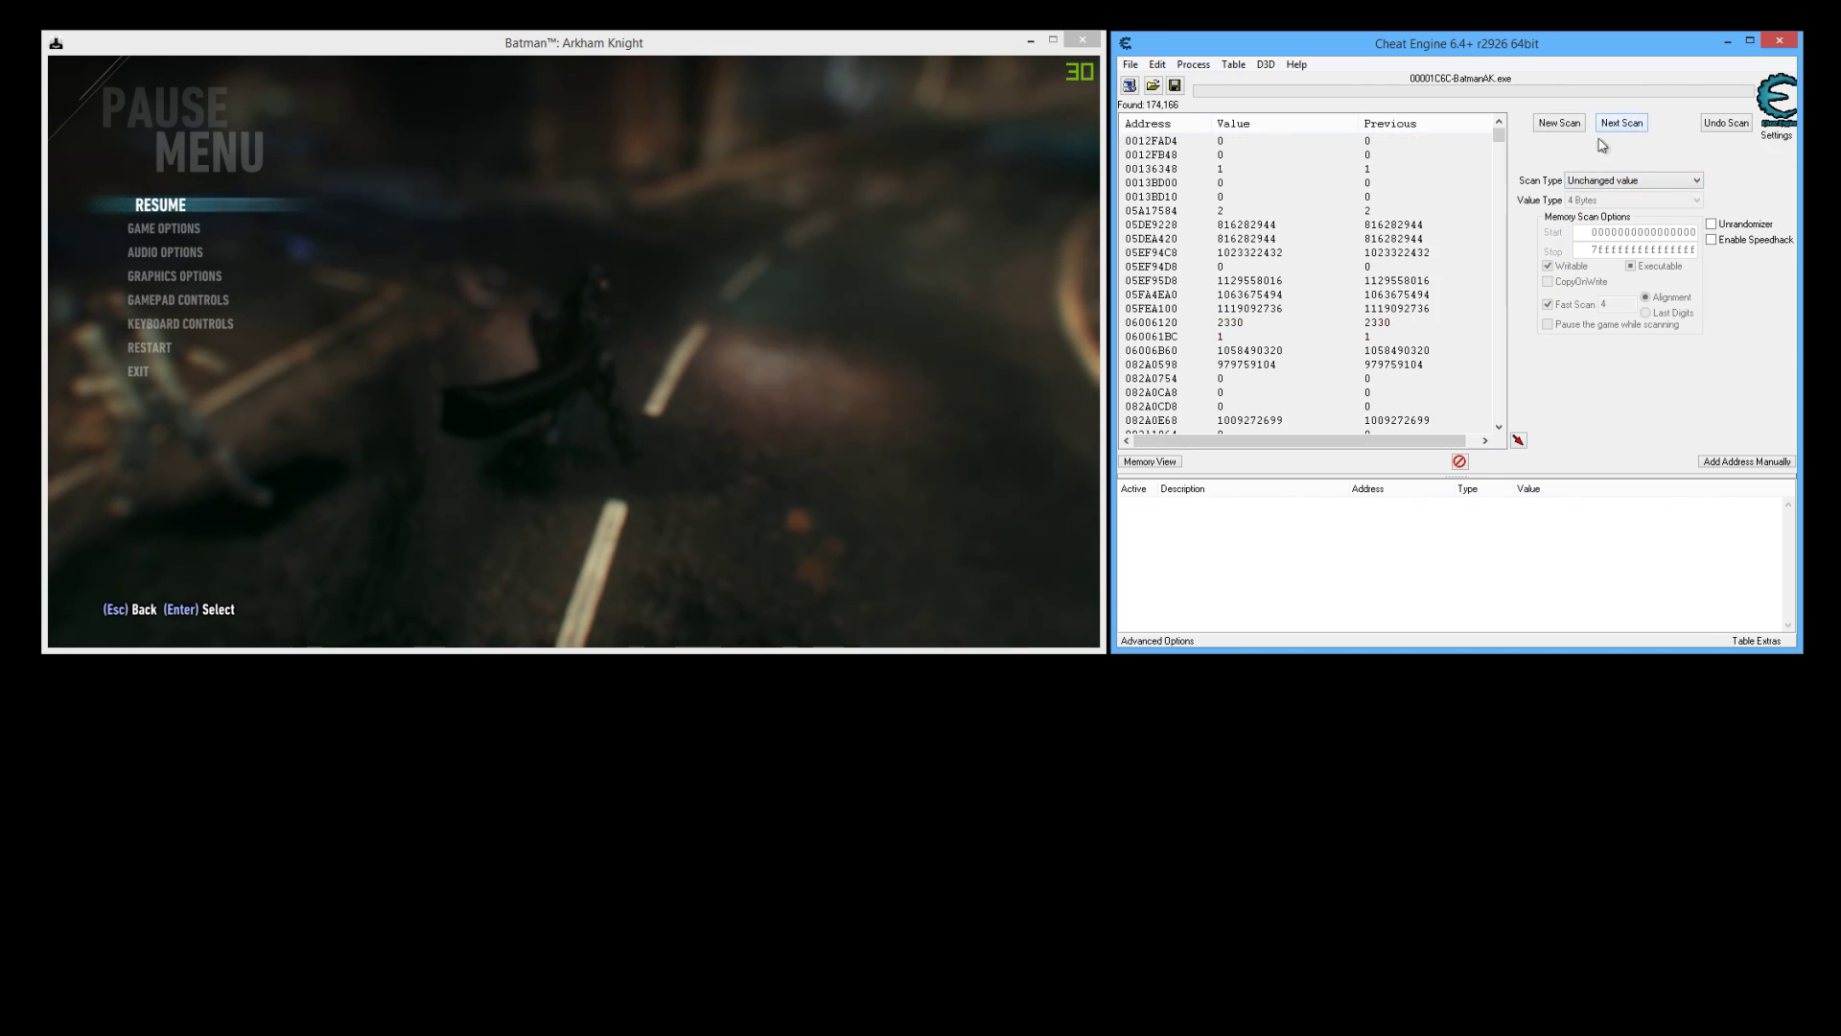
# Resume and pause the game once more without taking damage, and repeat the unchanged-value scan
pyautogui.click(775, 284)
pyautogui.press('Escape')
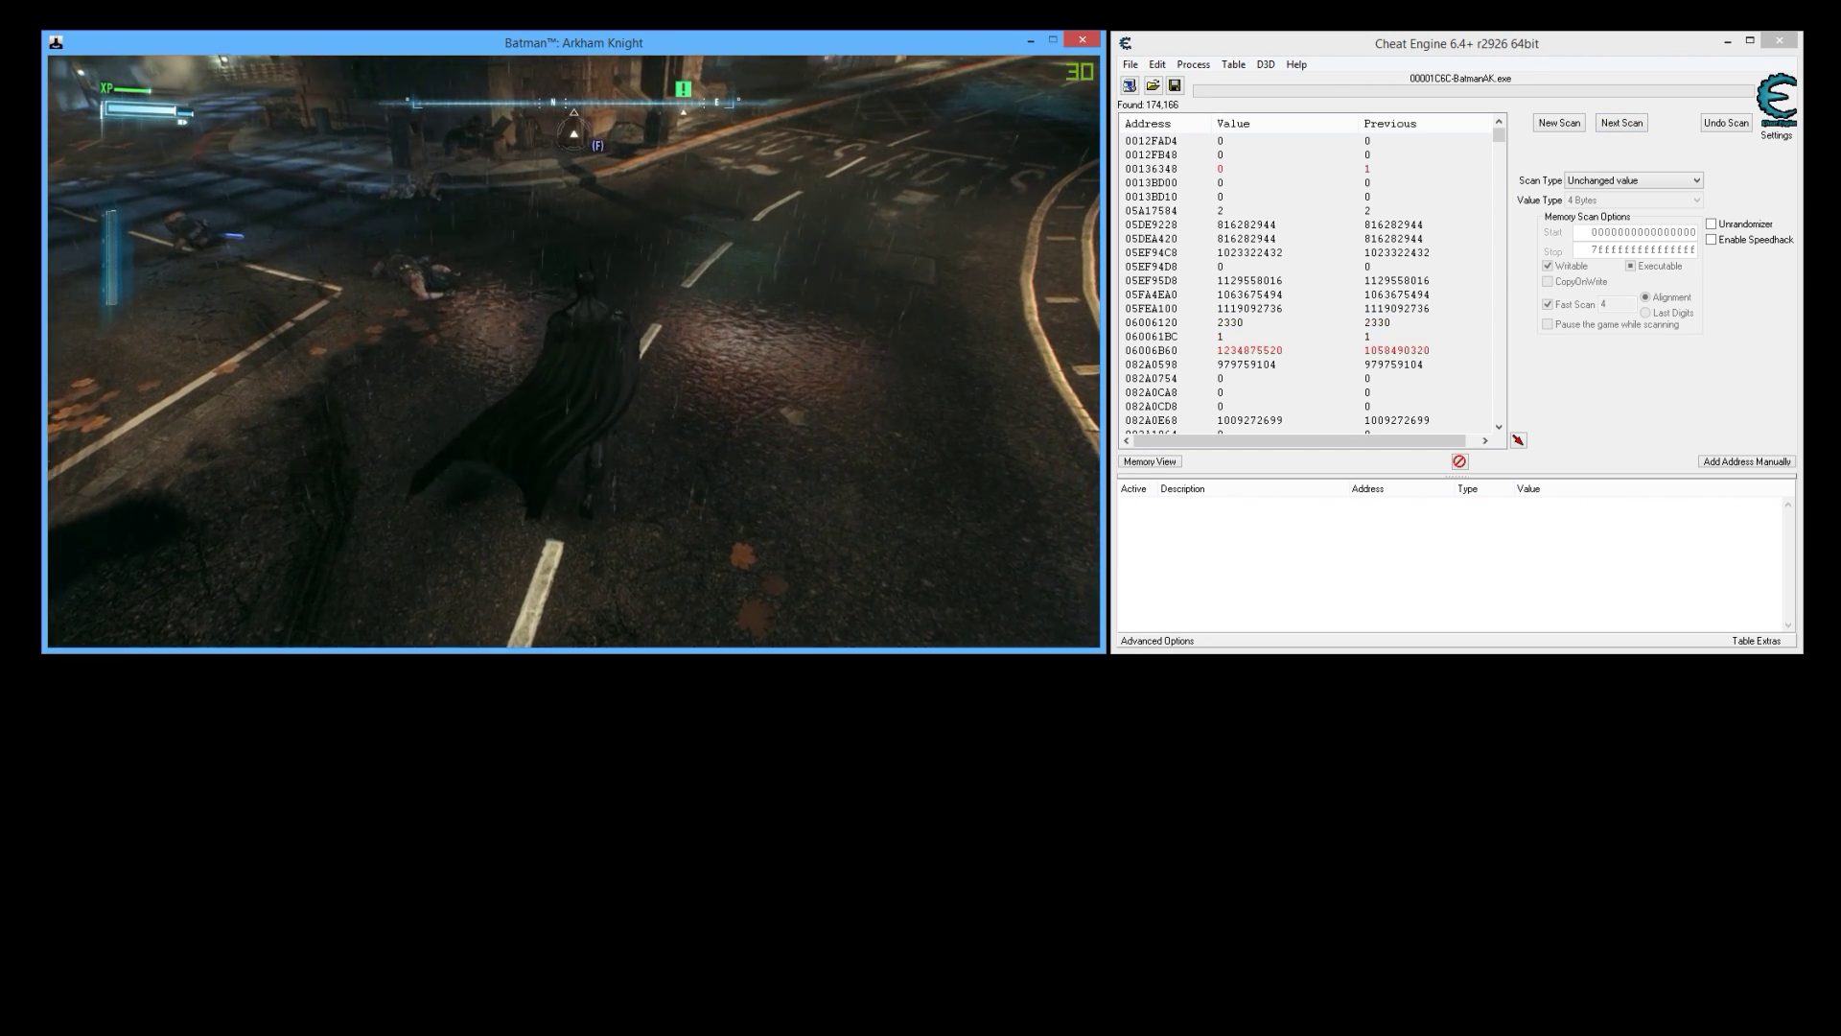
pyautogui.press('Escape')
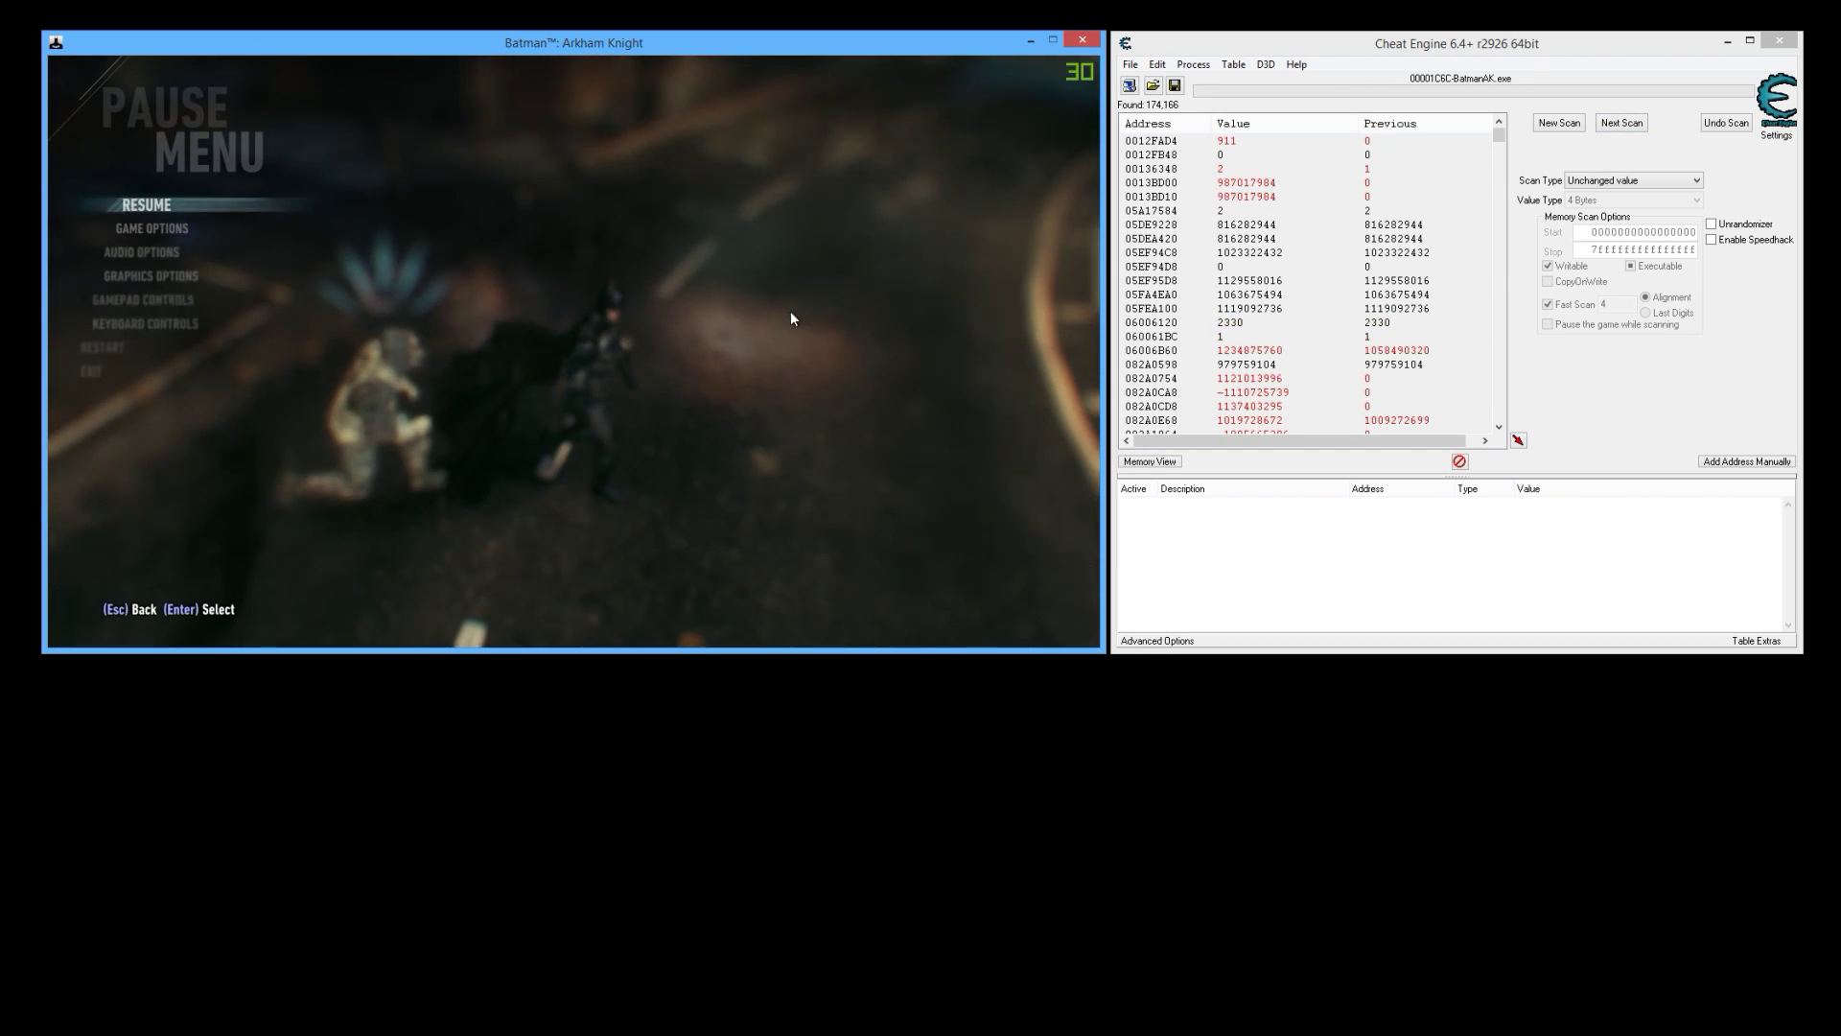
pyautogui.click(1627, 133)
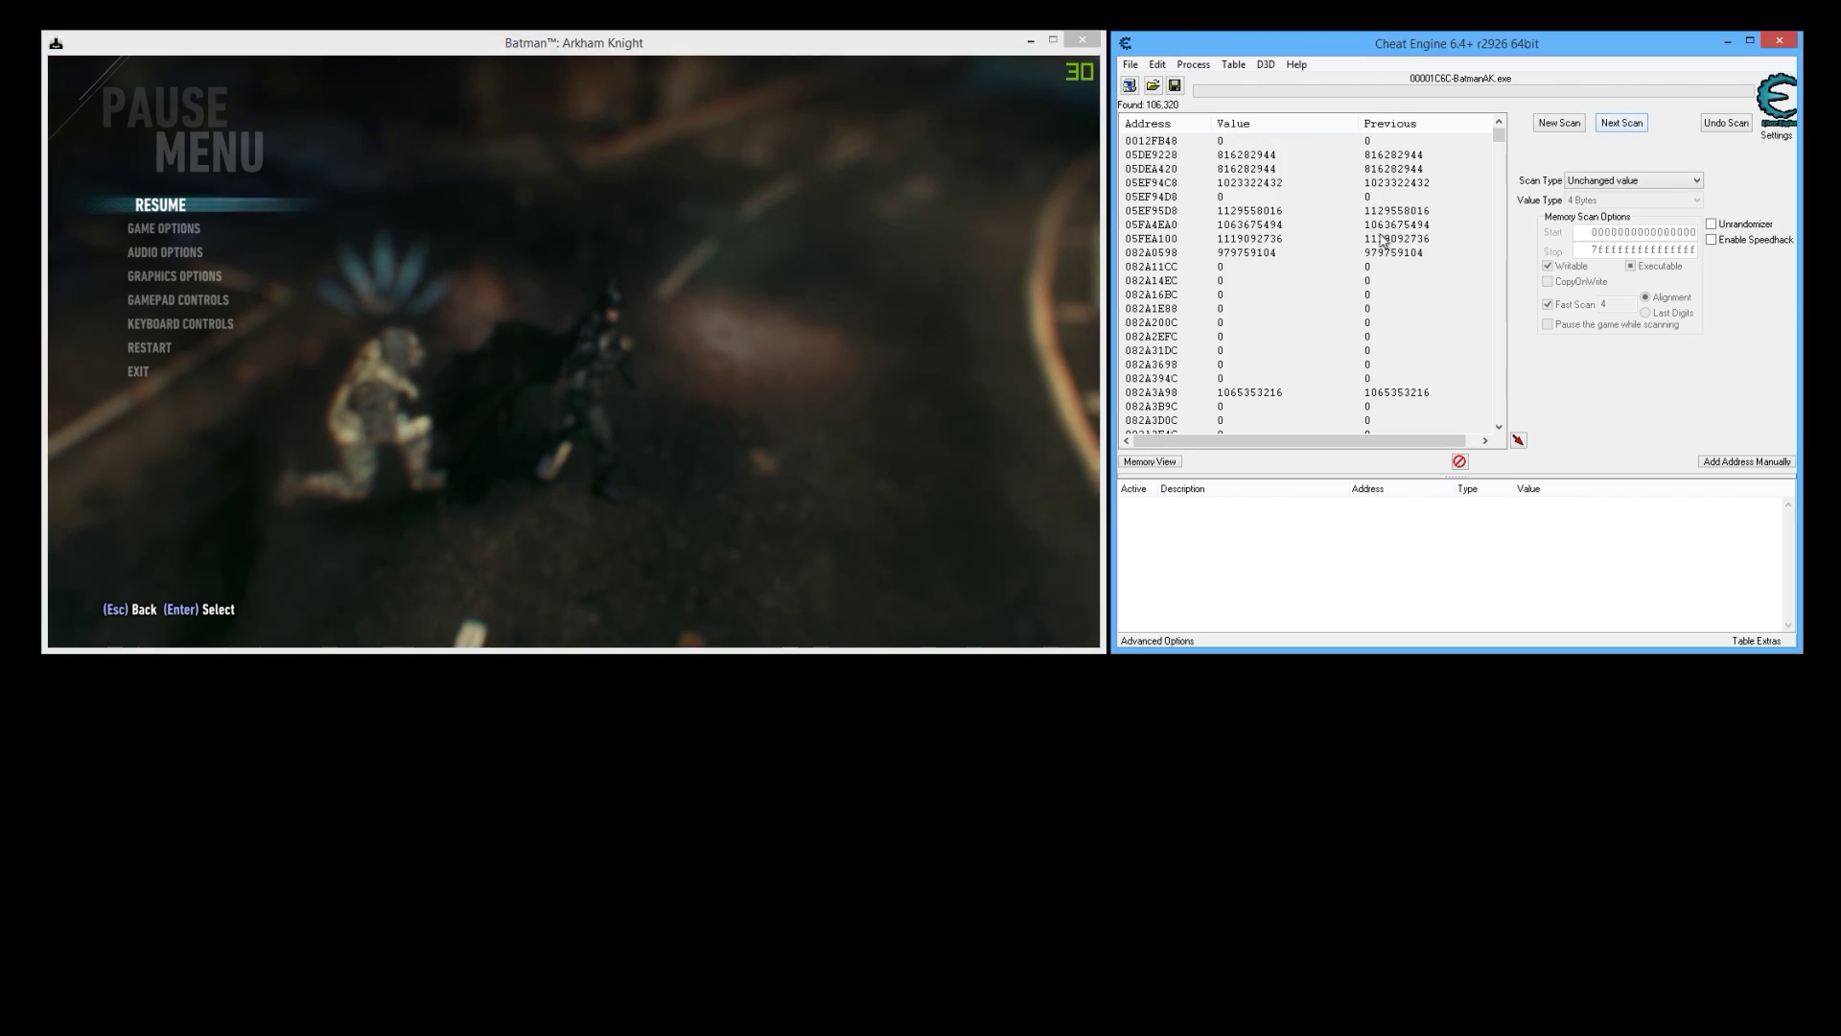
# Let the enemy hit Batman in the resumed game, pause it, and filter the addresses by decreased value
pyautogui.click(650, 311)
pyautogui.press('Escape')
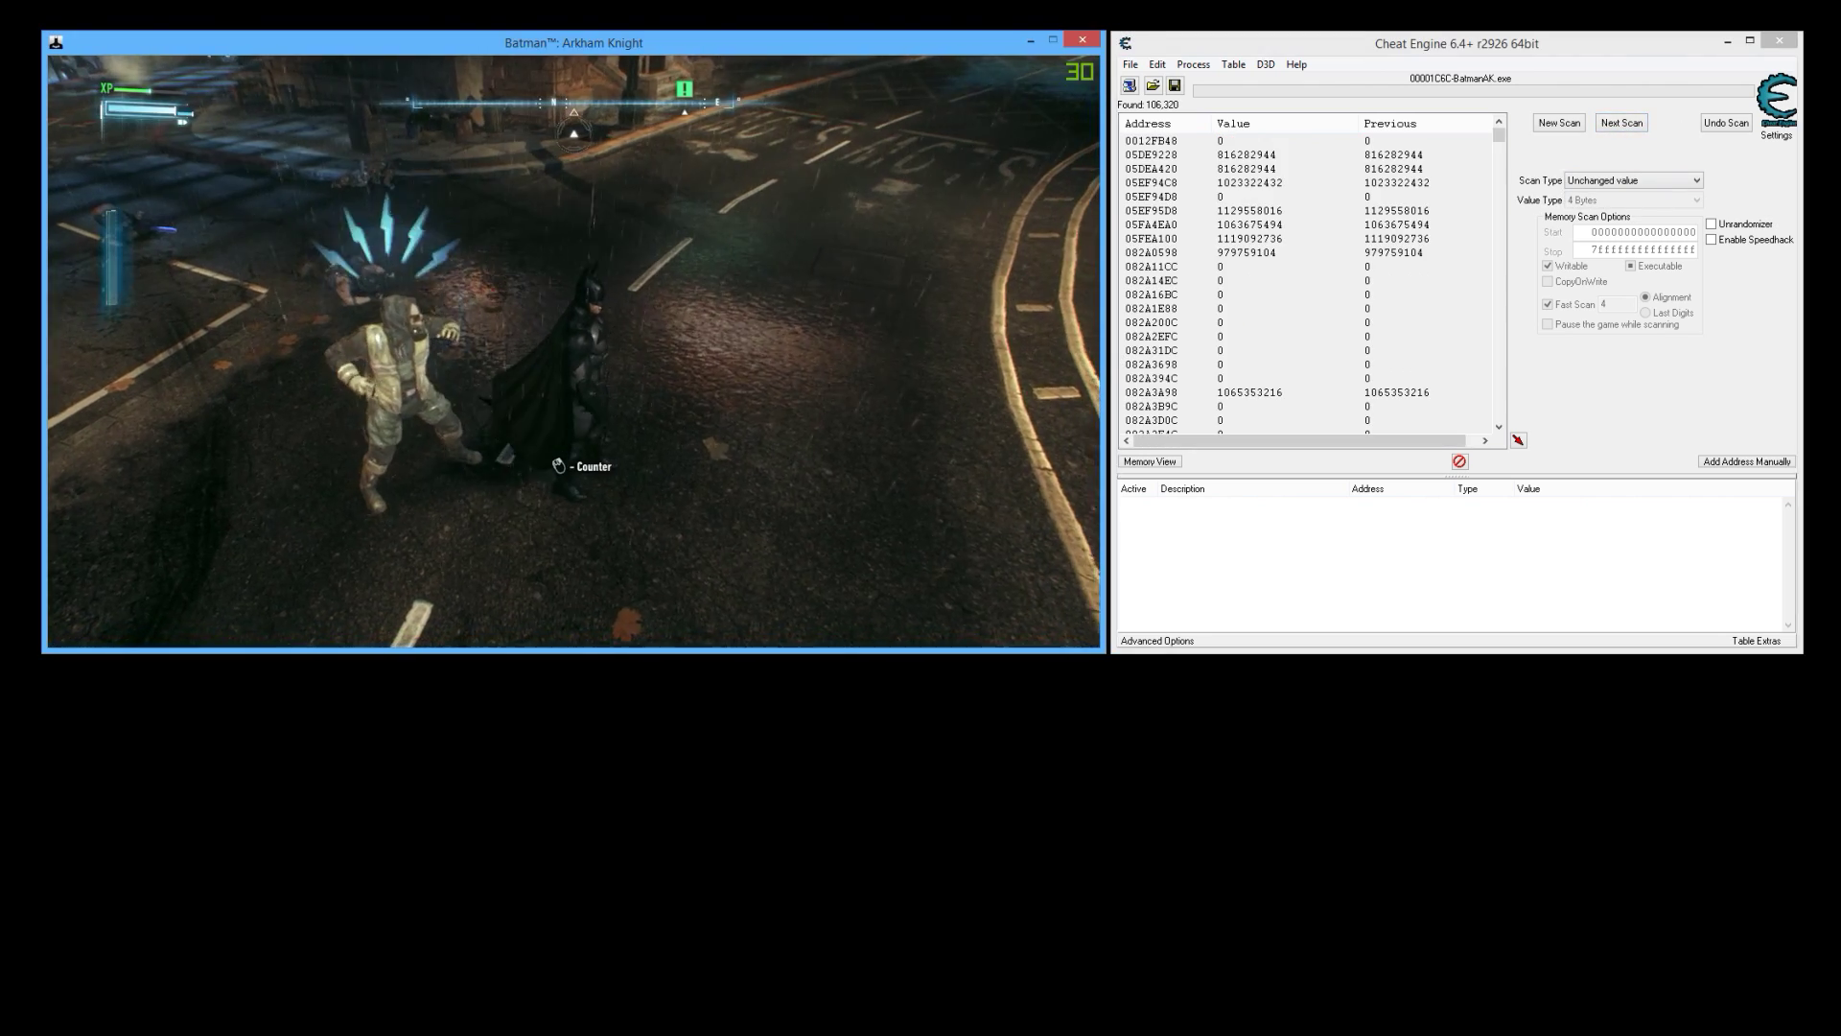
pyautogui.press('Escape')
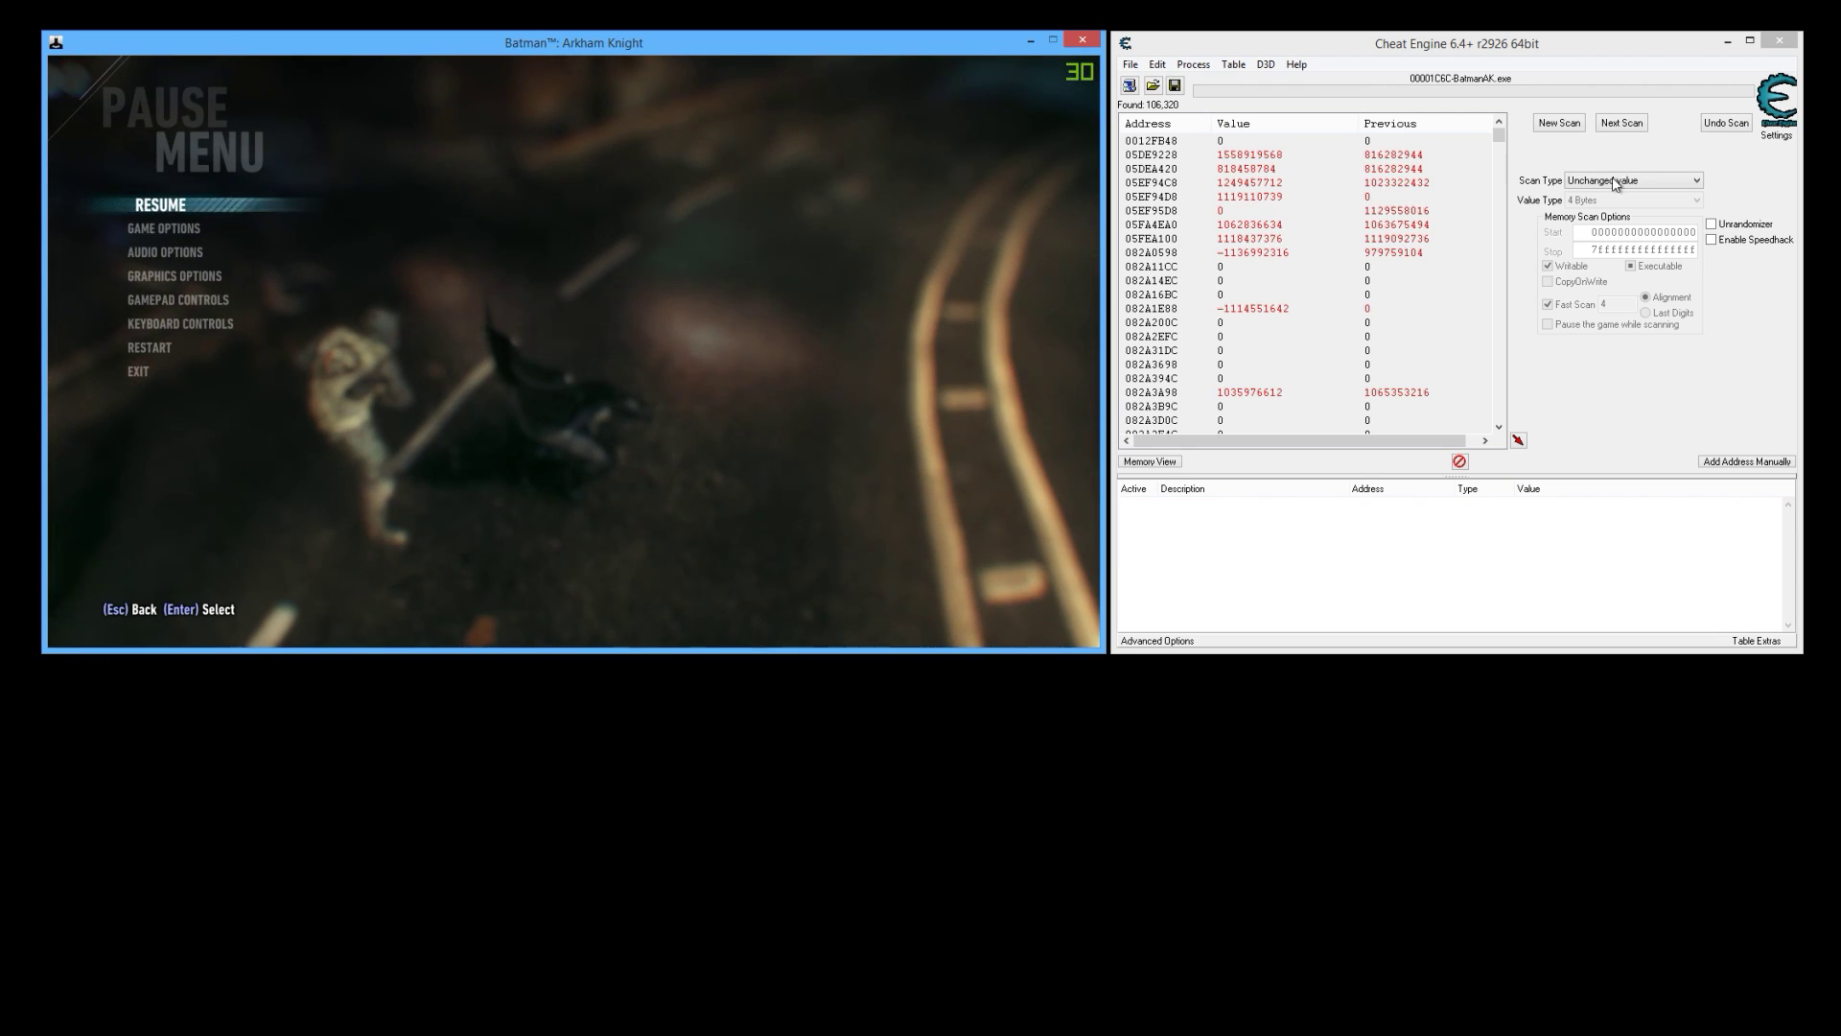
pyautogui.click(1626, 180)
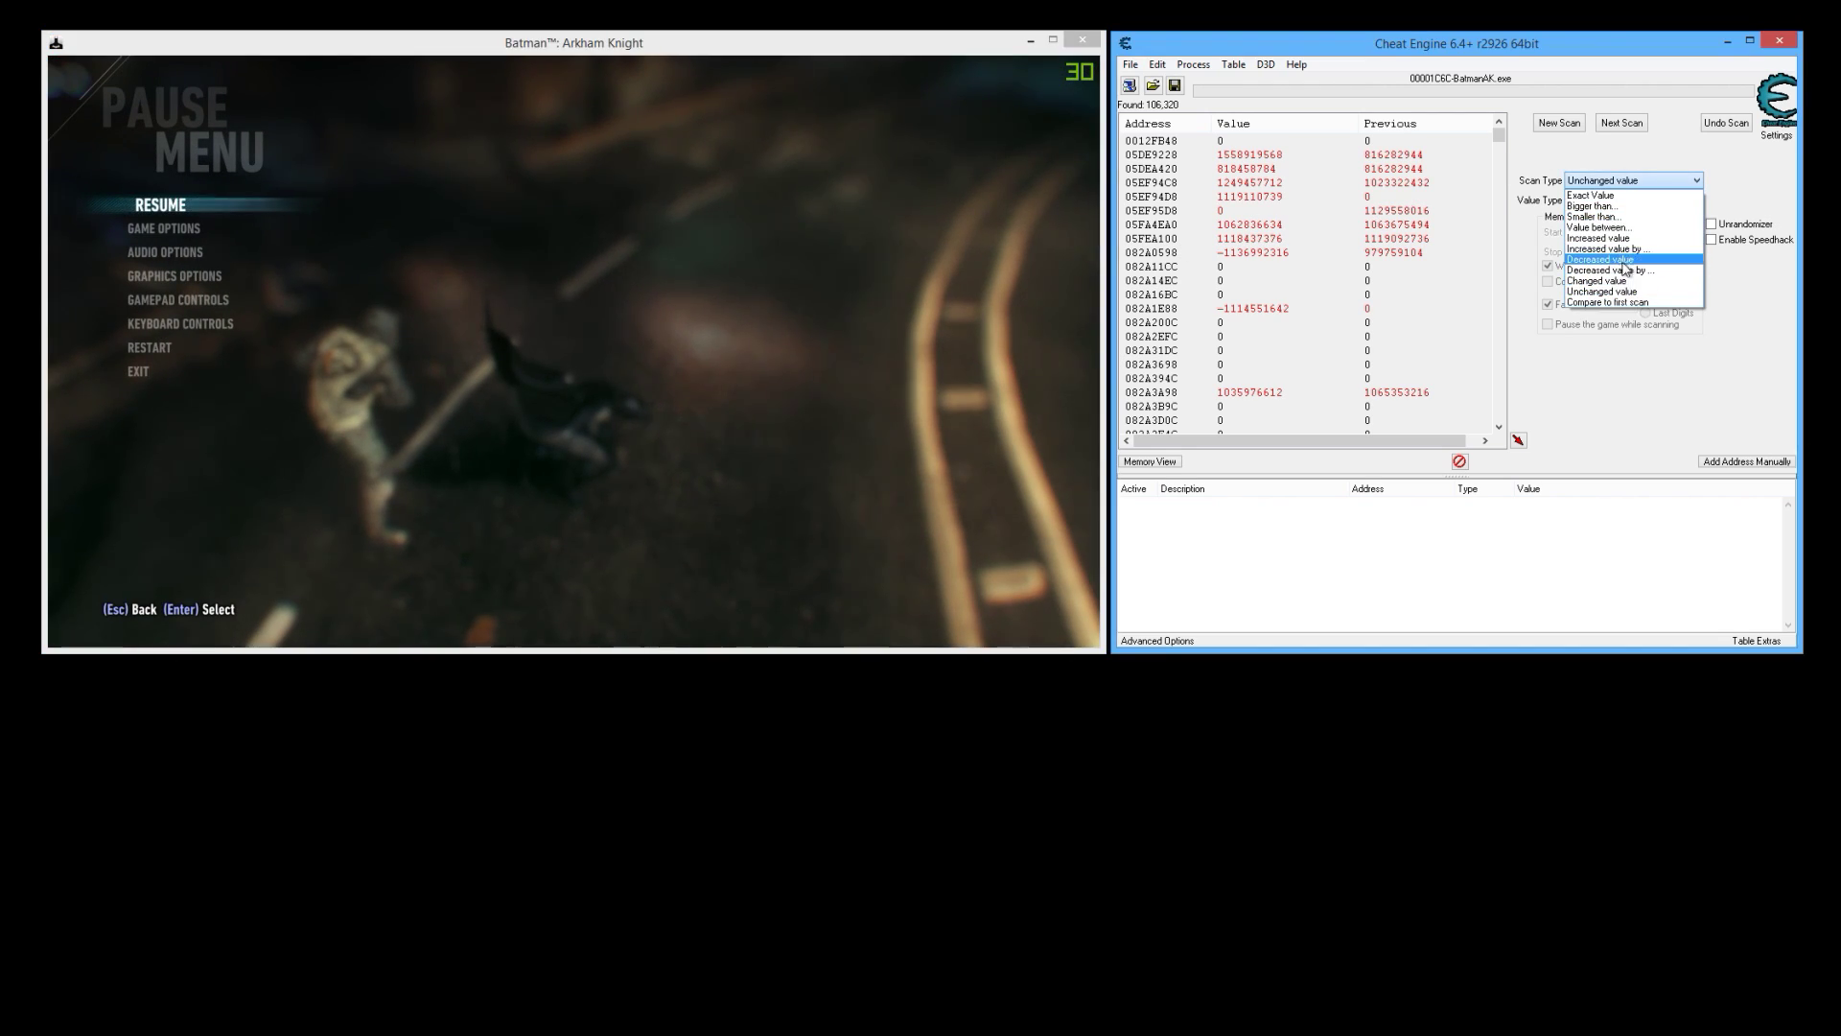
pyautogui.click(1635, 260)
pyautogui.click(1619, 124)
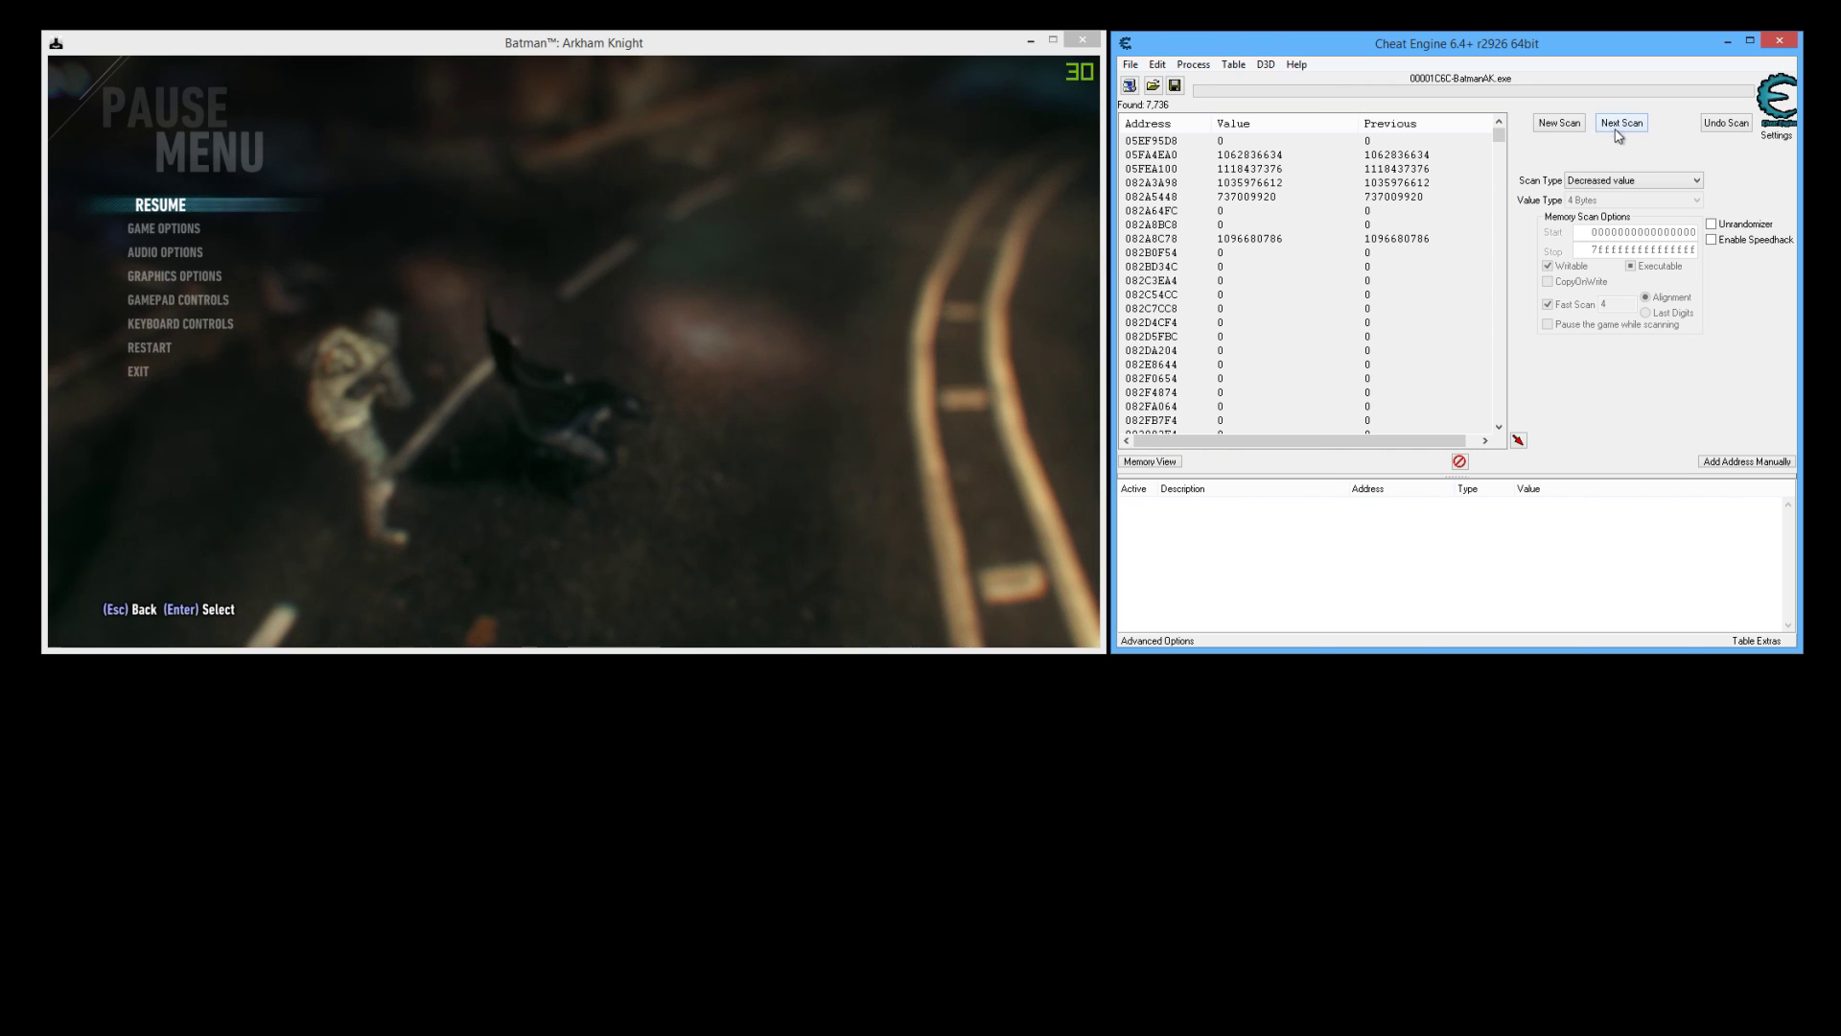
# Play briefly without taking damage, pause the game, and run the unchanged-value scan three times in a row
pyautogui.click(720, 318)
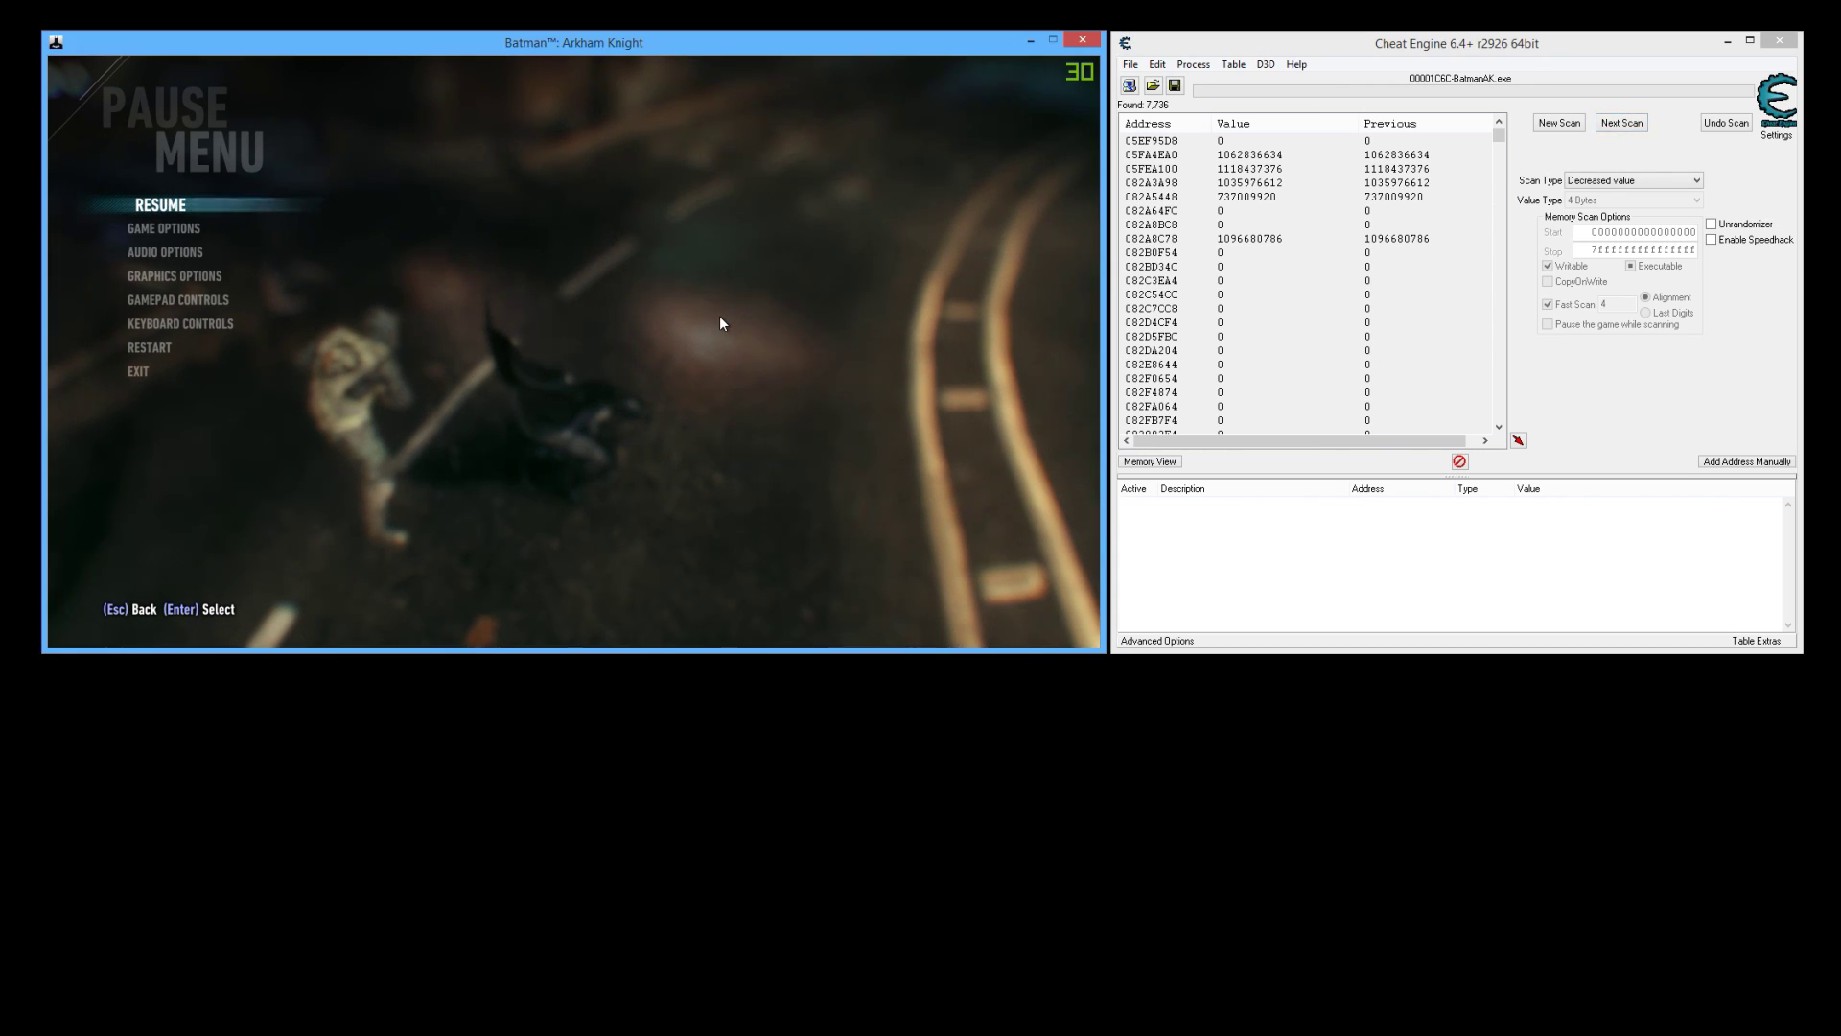
pyautogui.press('Escape')
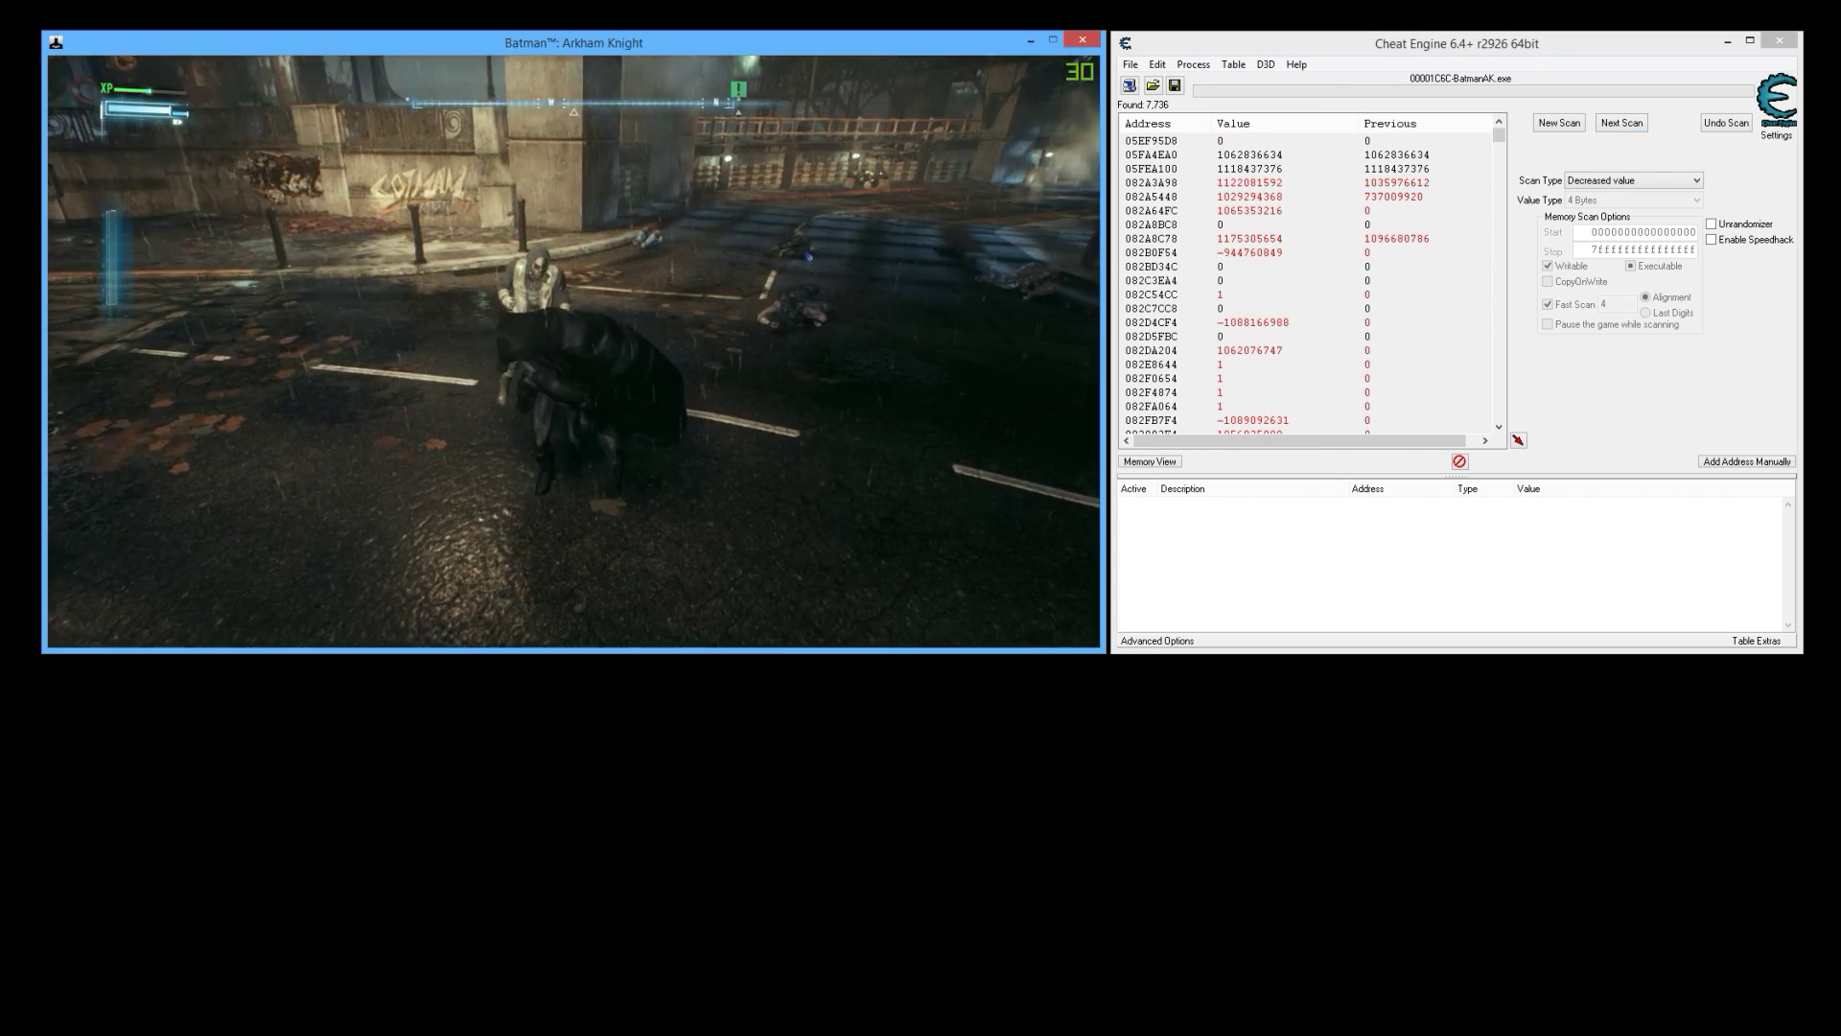
pyautogui.press('Escape')
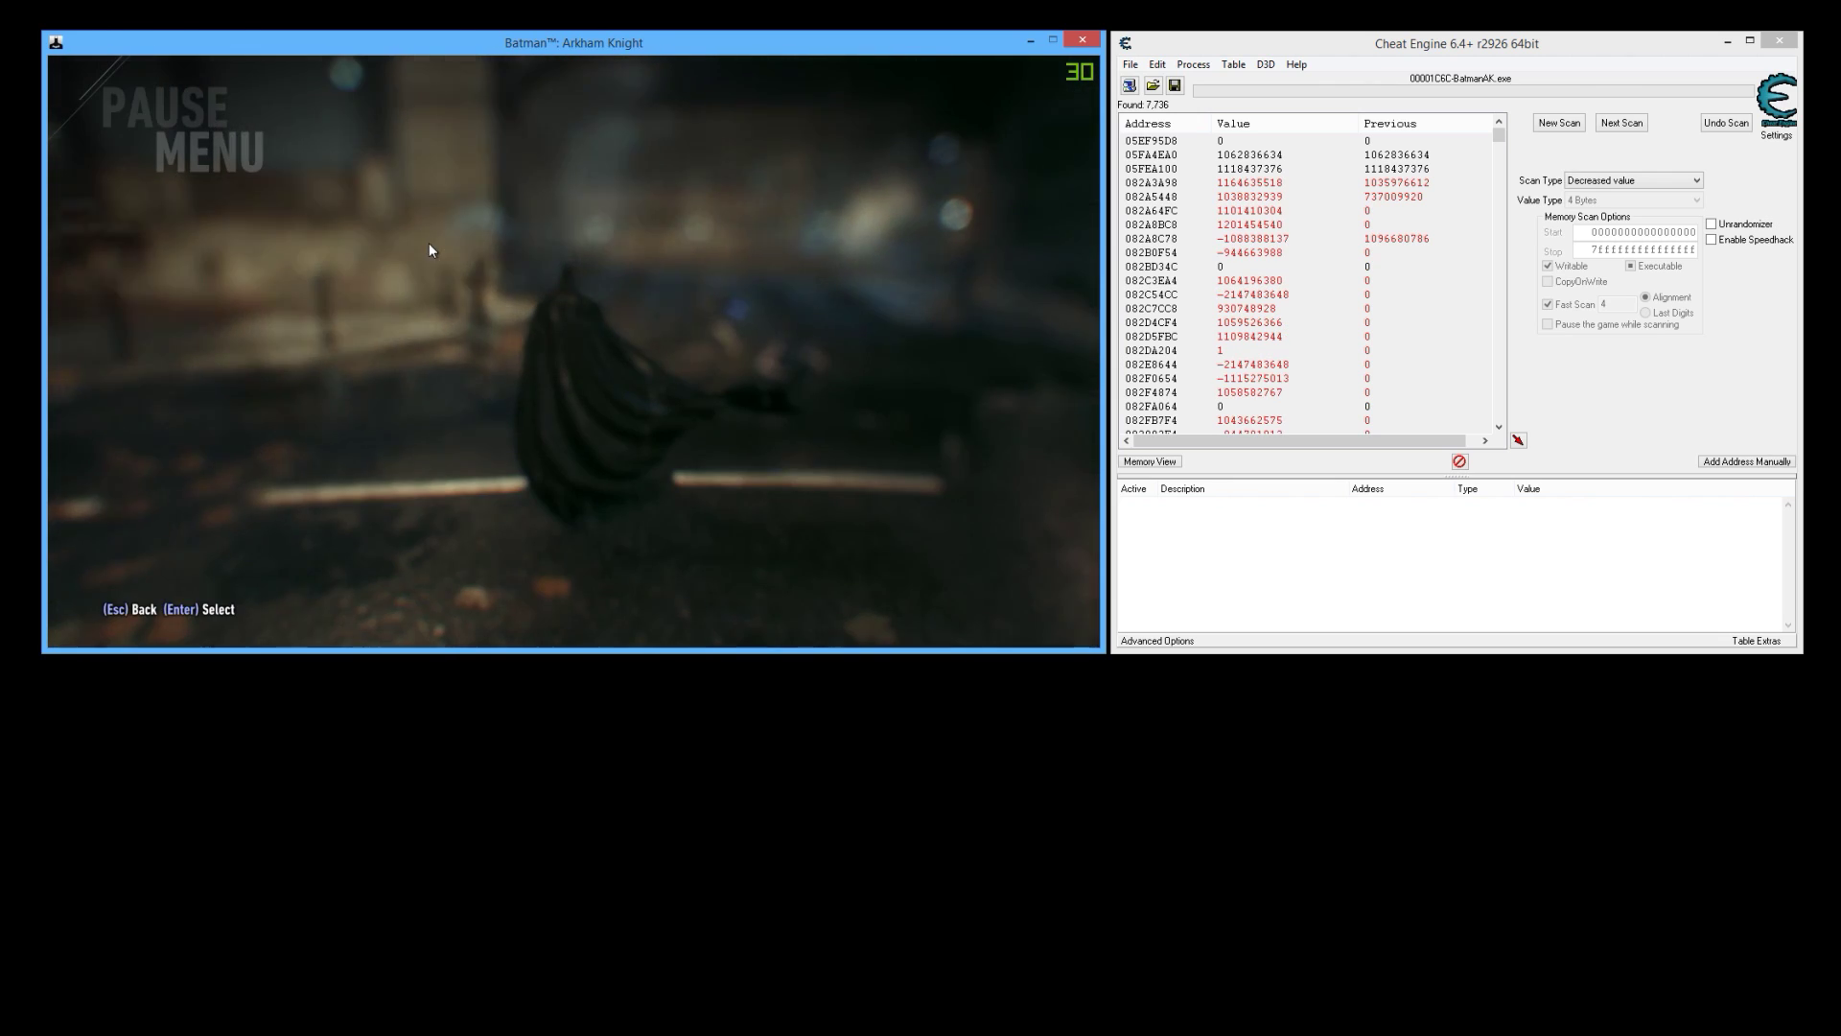
pyautogui.click(1694, 180)
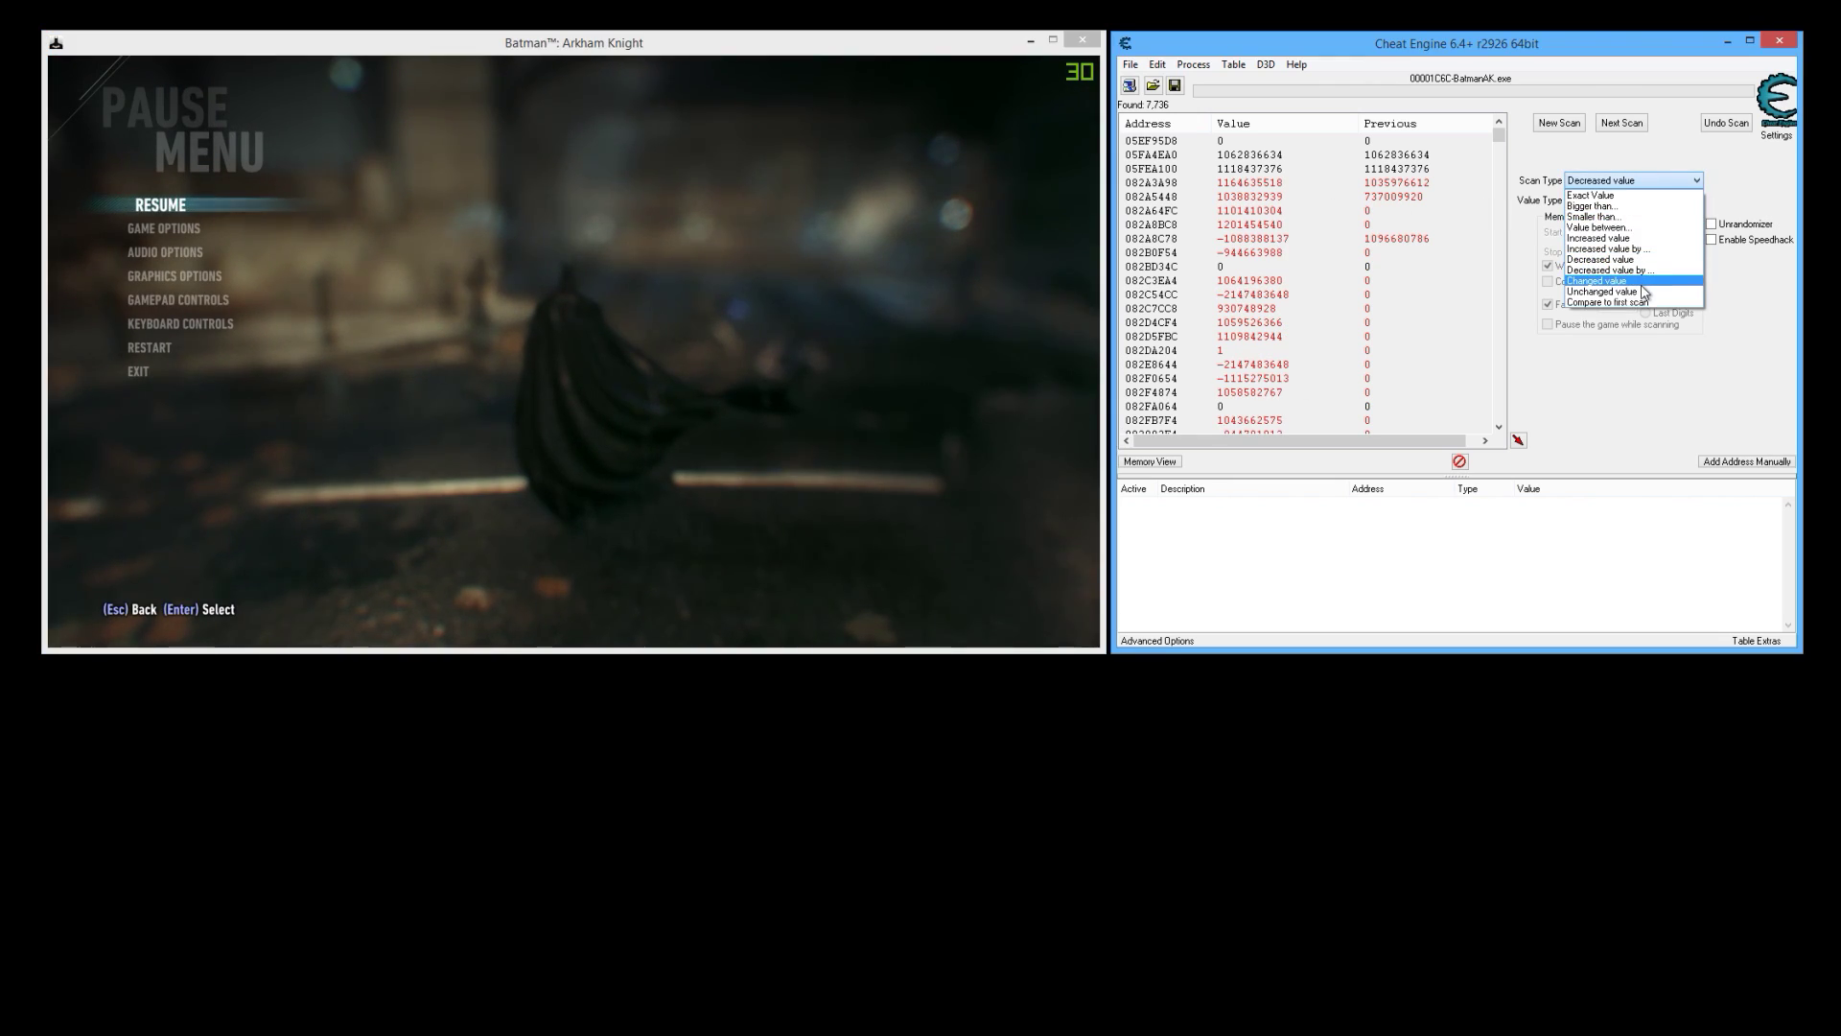
pyautogui.click(1632, 292)
pyautogui.click(1622, 123)
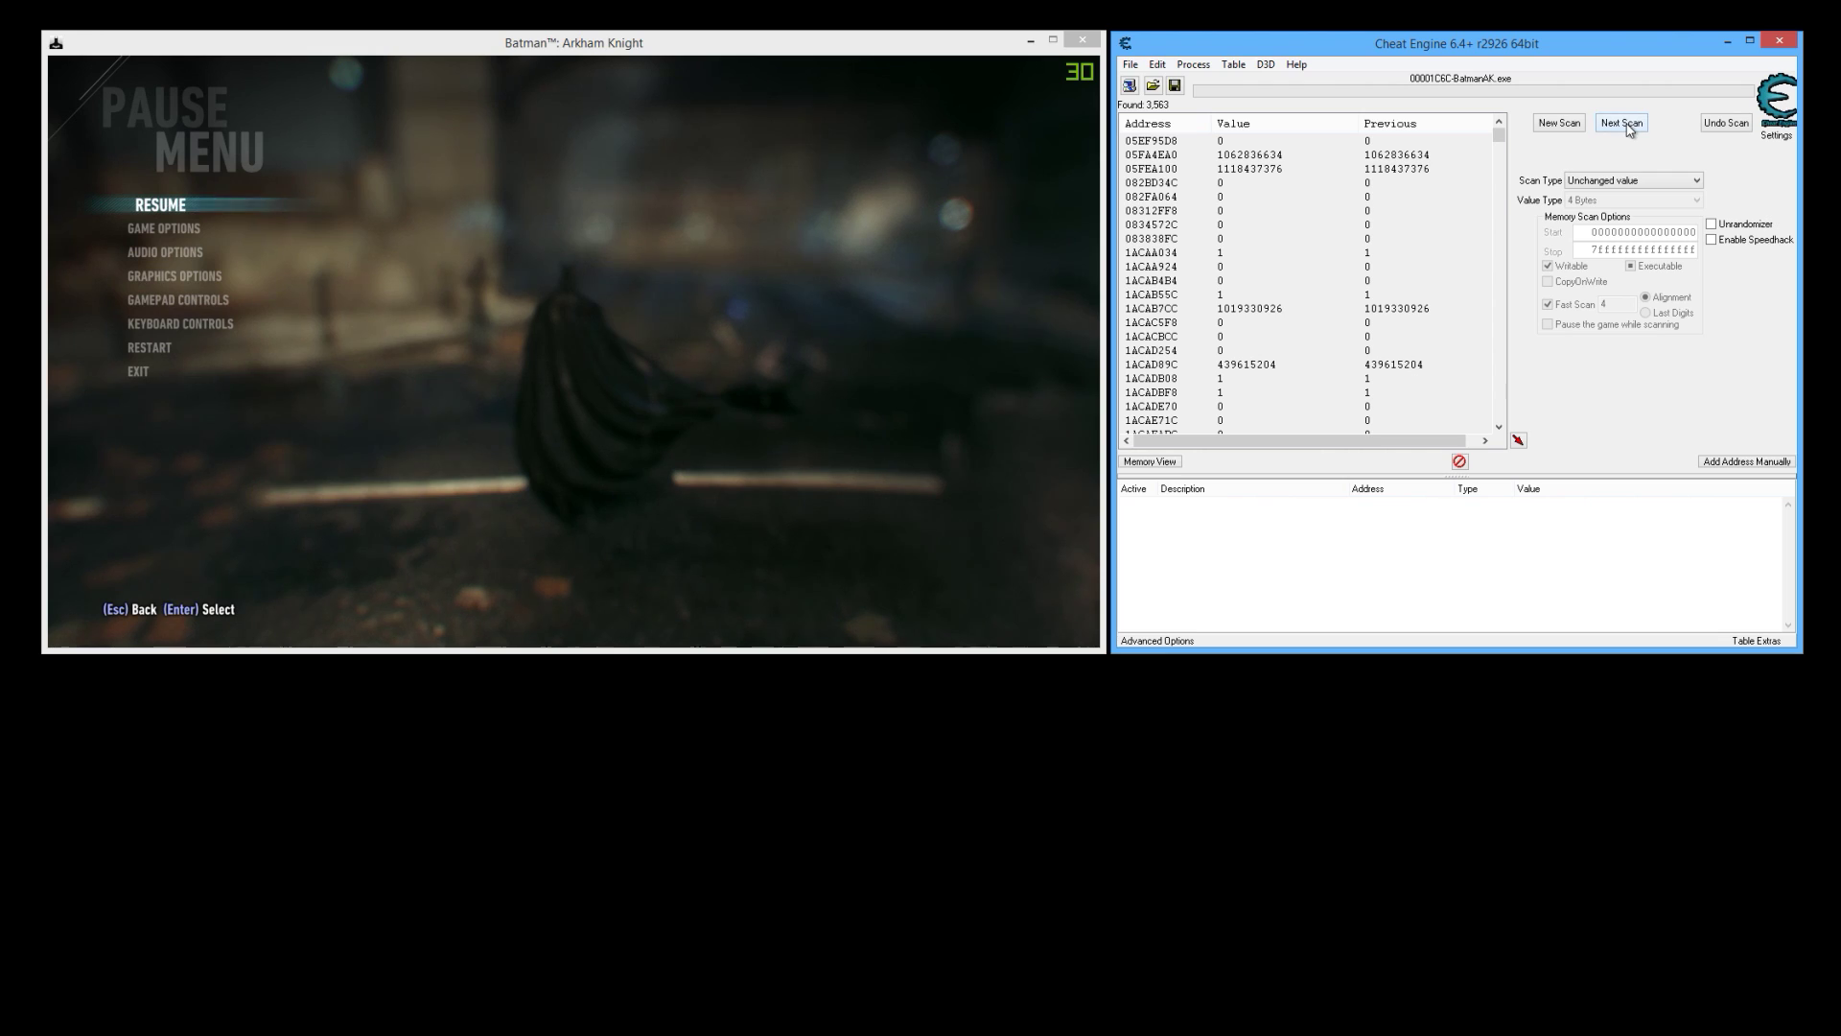
pyautogui.click(1620, 124)
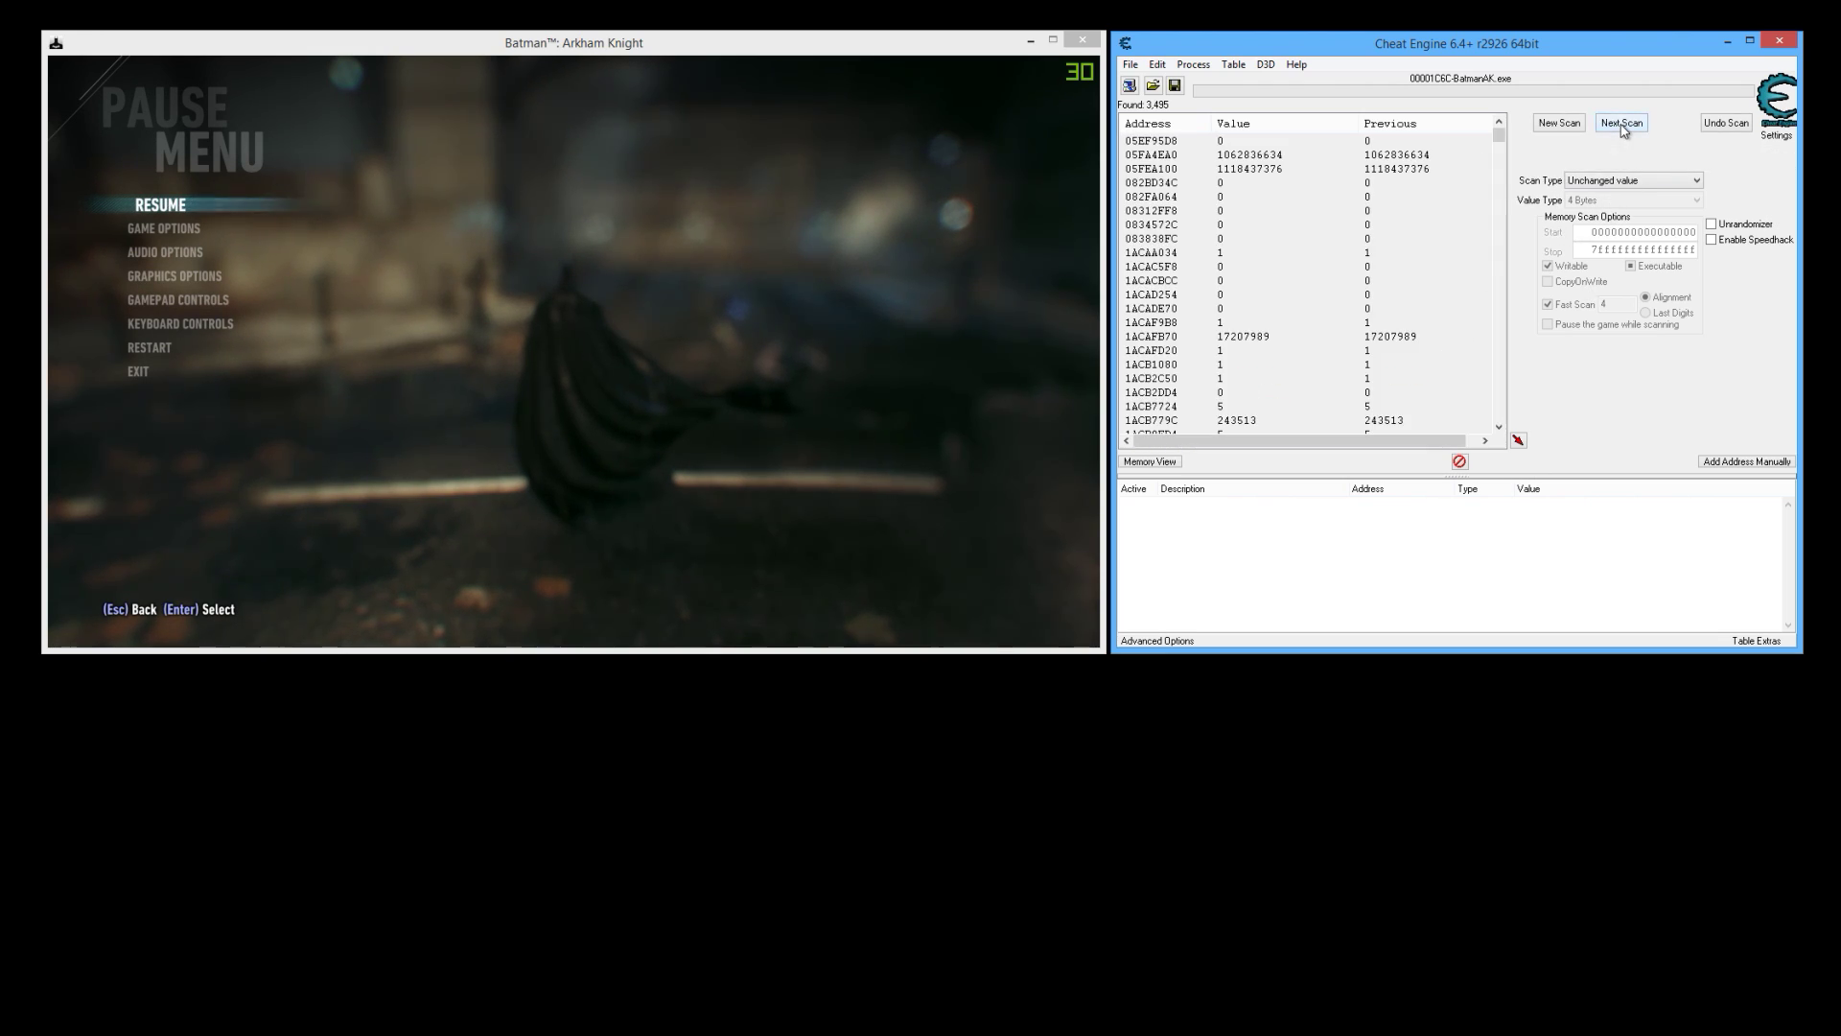
pyautogui.click(1623, 127)
# Resume the game to take one more hit, pause it, and narrow the remaining addresses to decreased values
pyautogui.click(998, 259)
pyautogui.press('Escape')
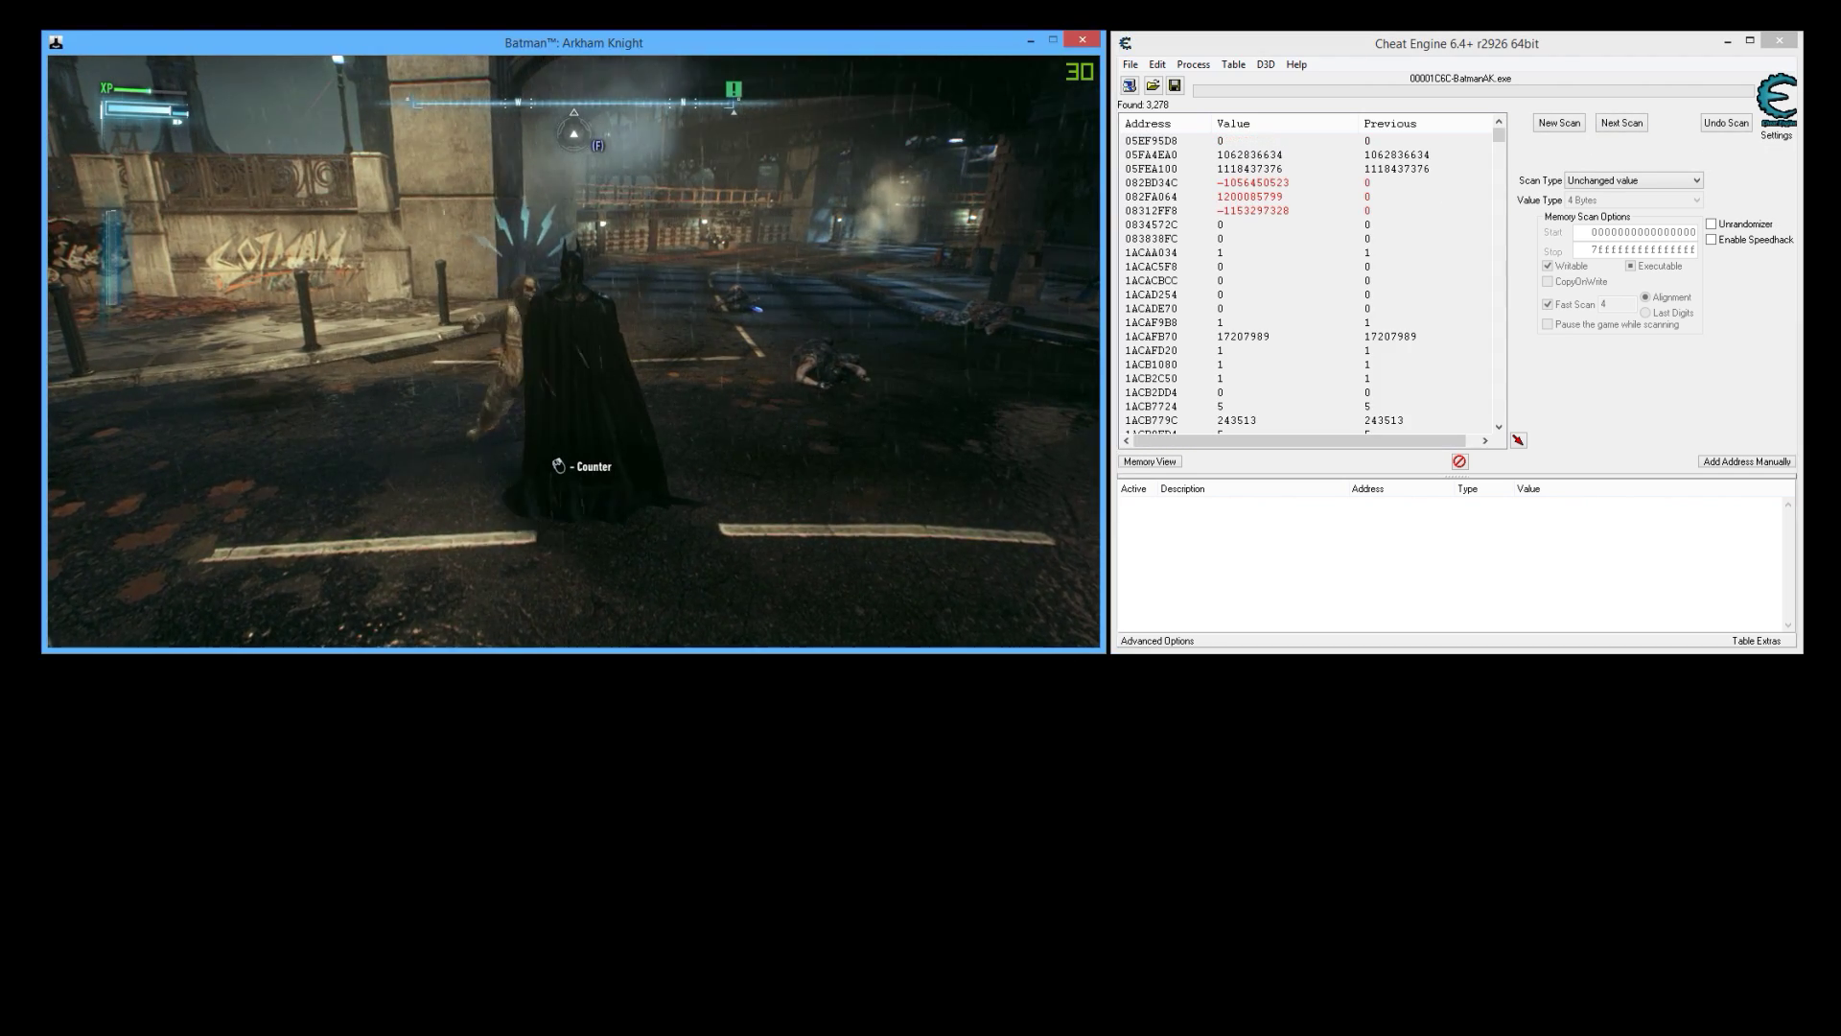
pyautogui.press('Escape')
pyautogui.click(1633, 180)
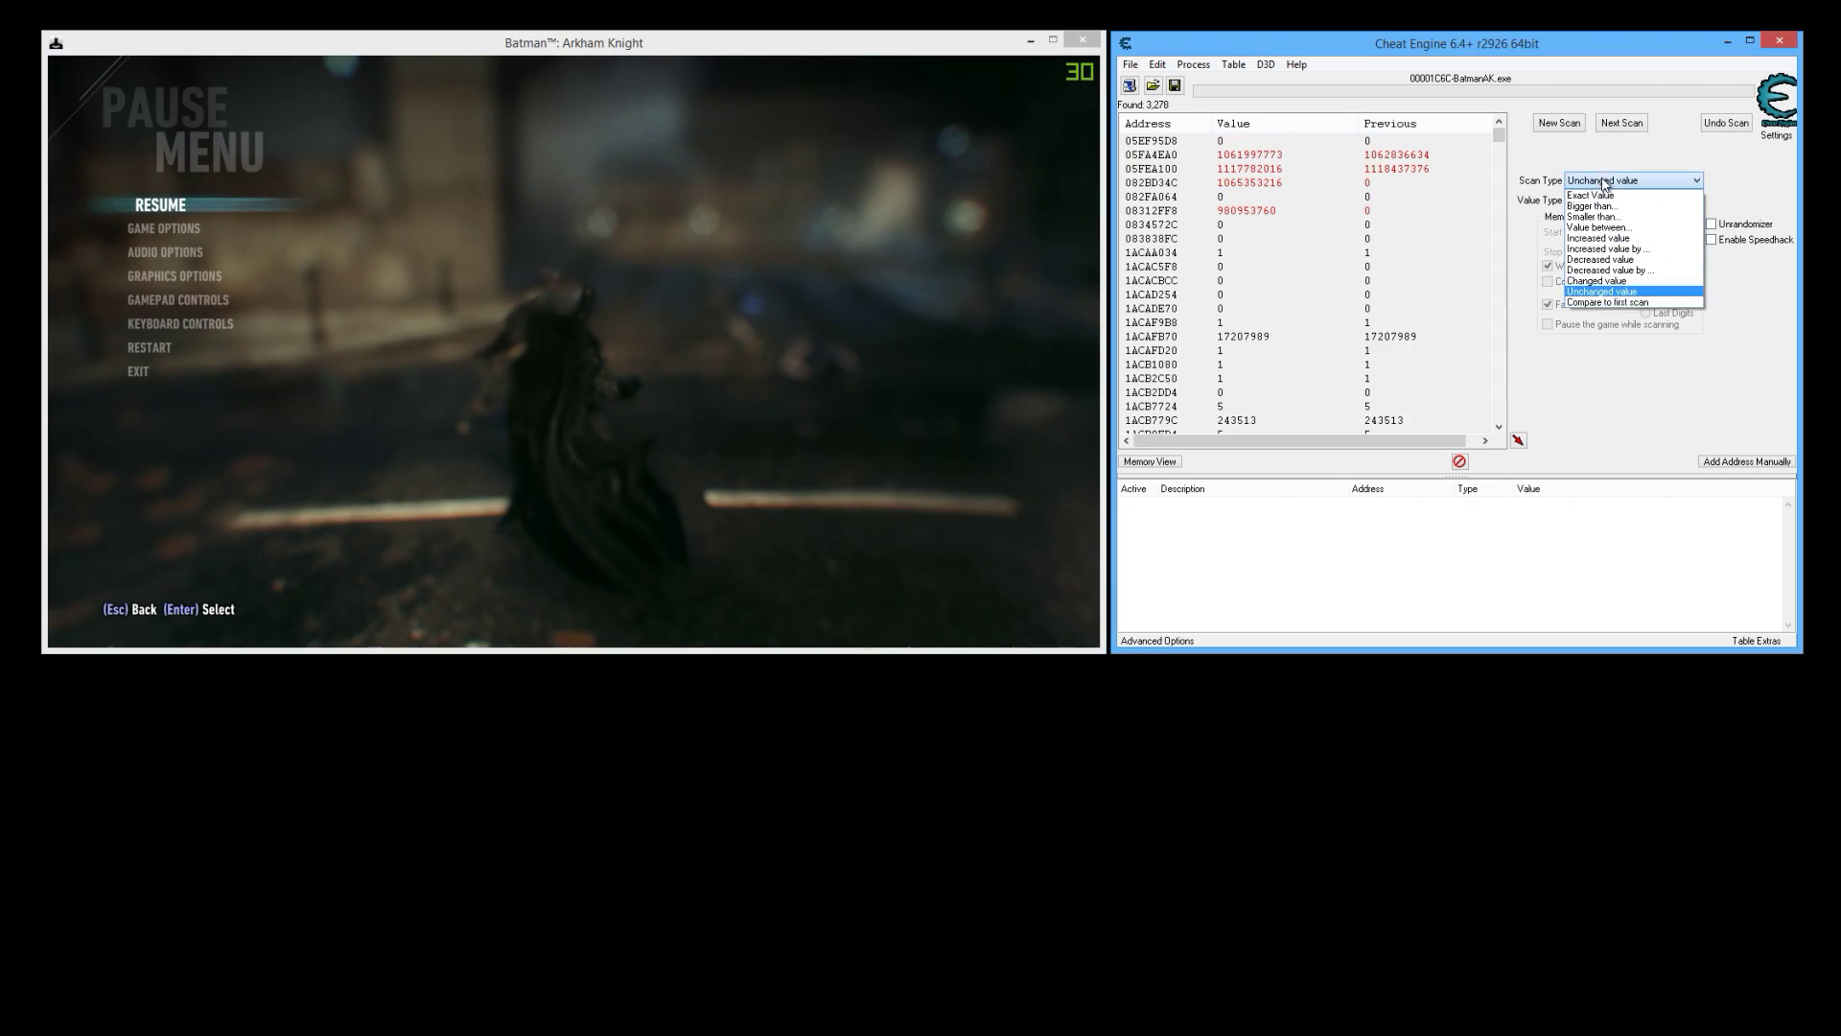
pyautogui.click(1614, 263)
pyautogui.click(1620, 124)
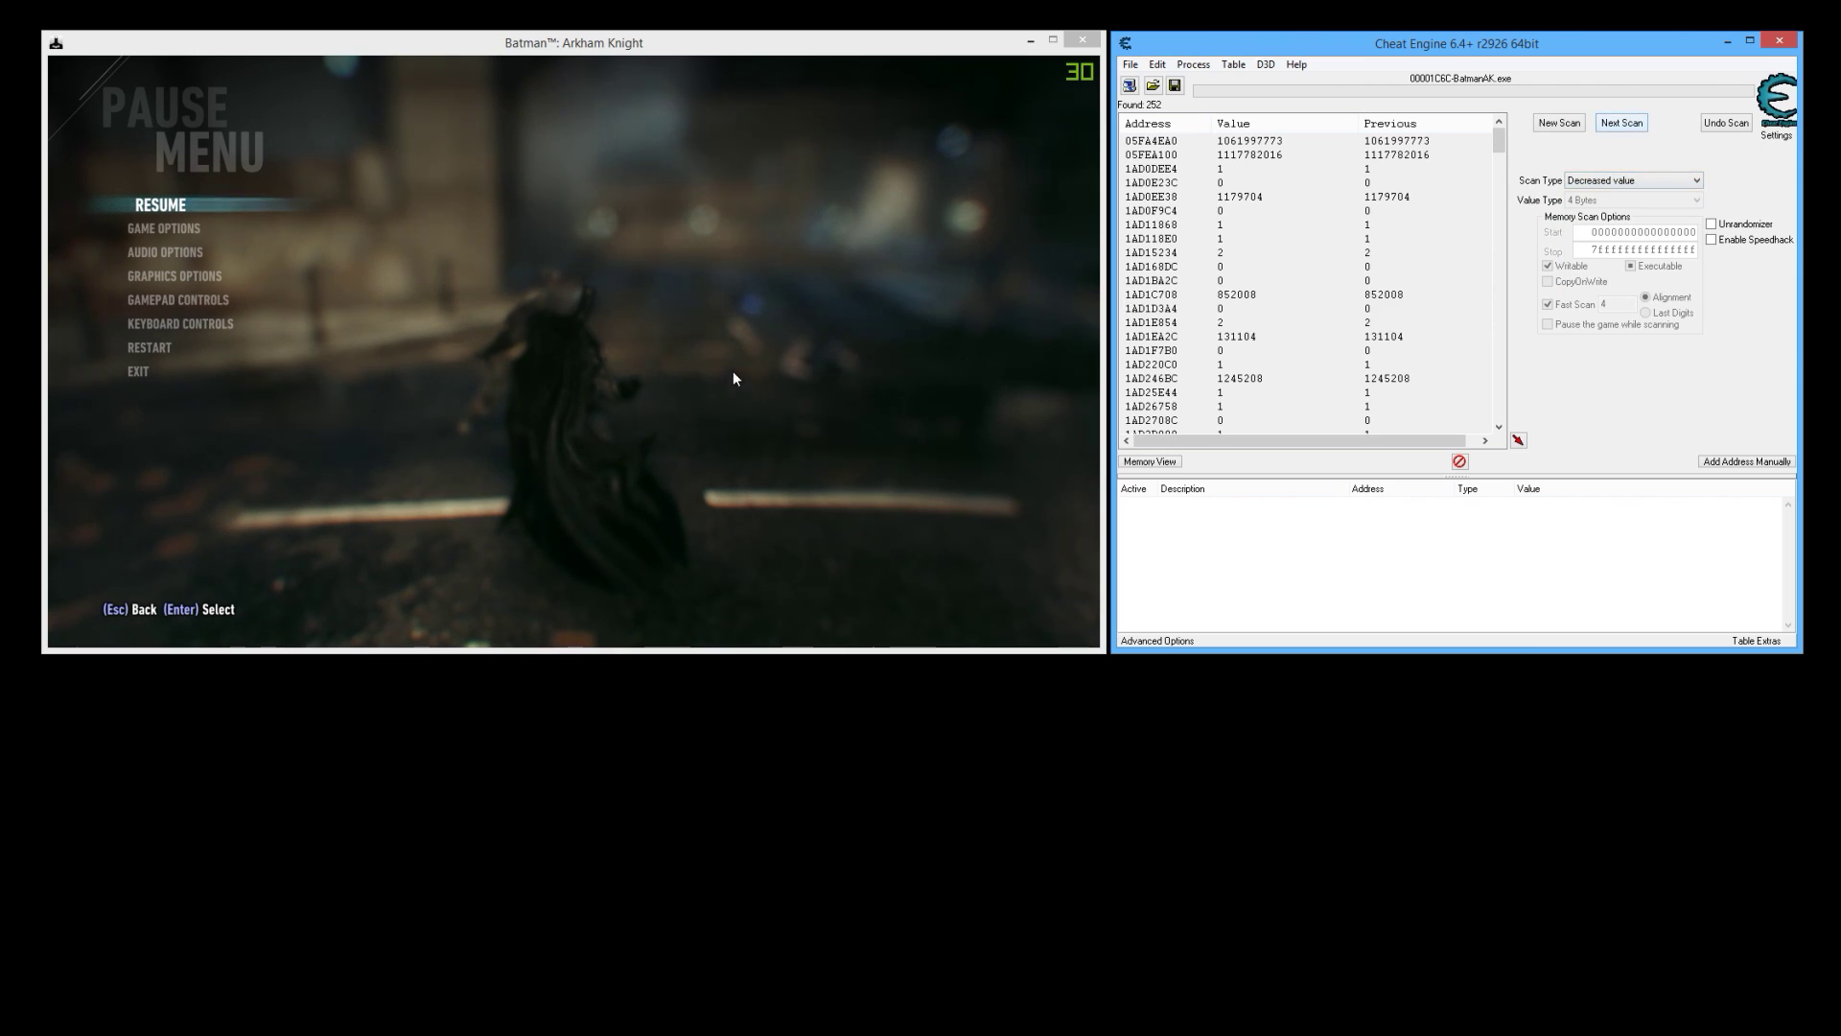
# Move Batman around in the resumed game until he takes another hit, pause it, and rerun the decreased-value scan
pyautogui.click(951, 339)
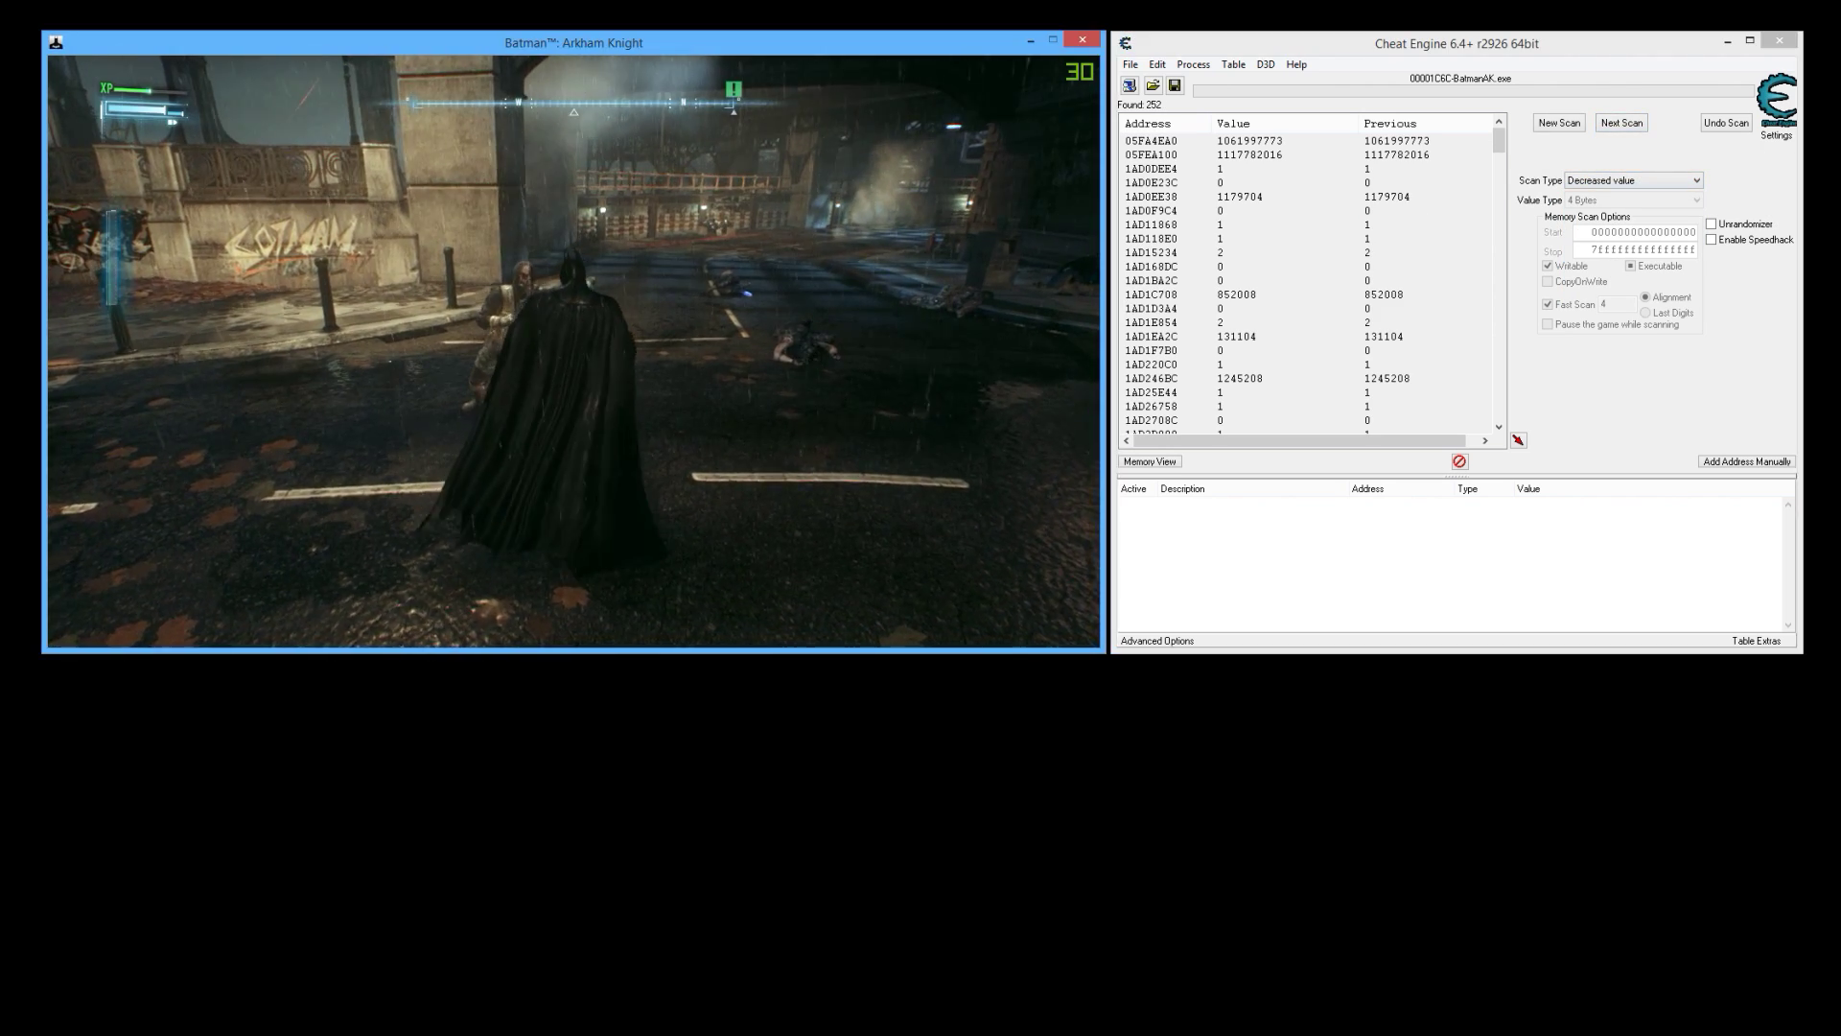
pyautogui.press('w')
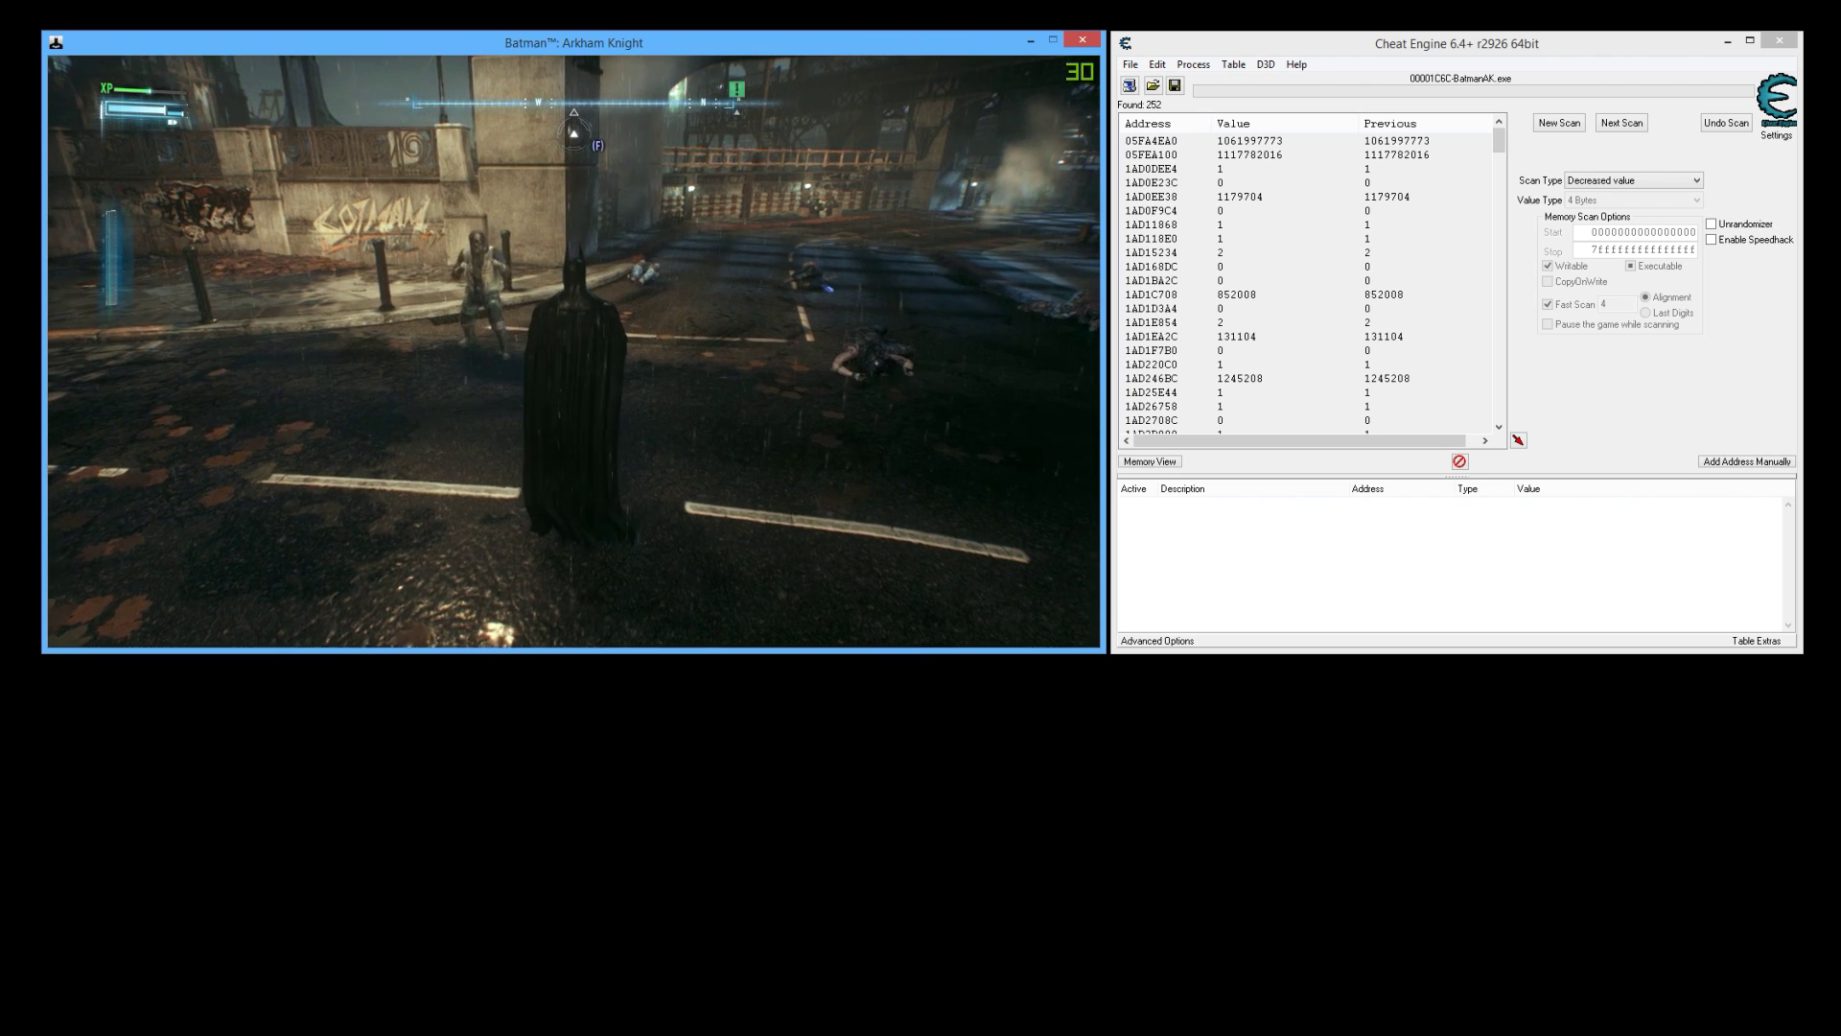
pyautogui.press('w')
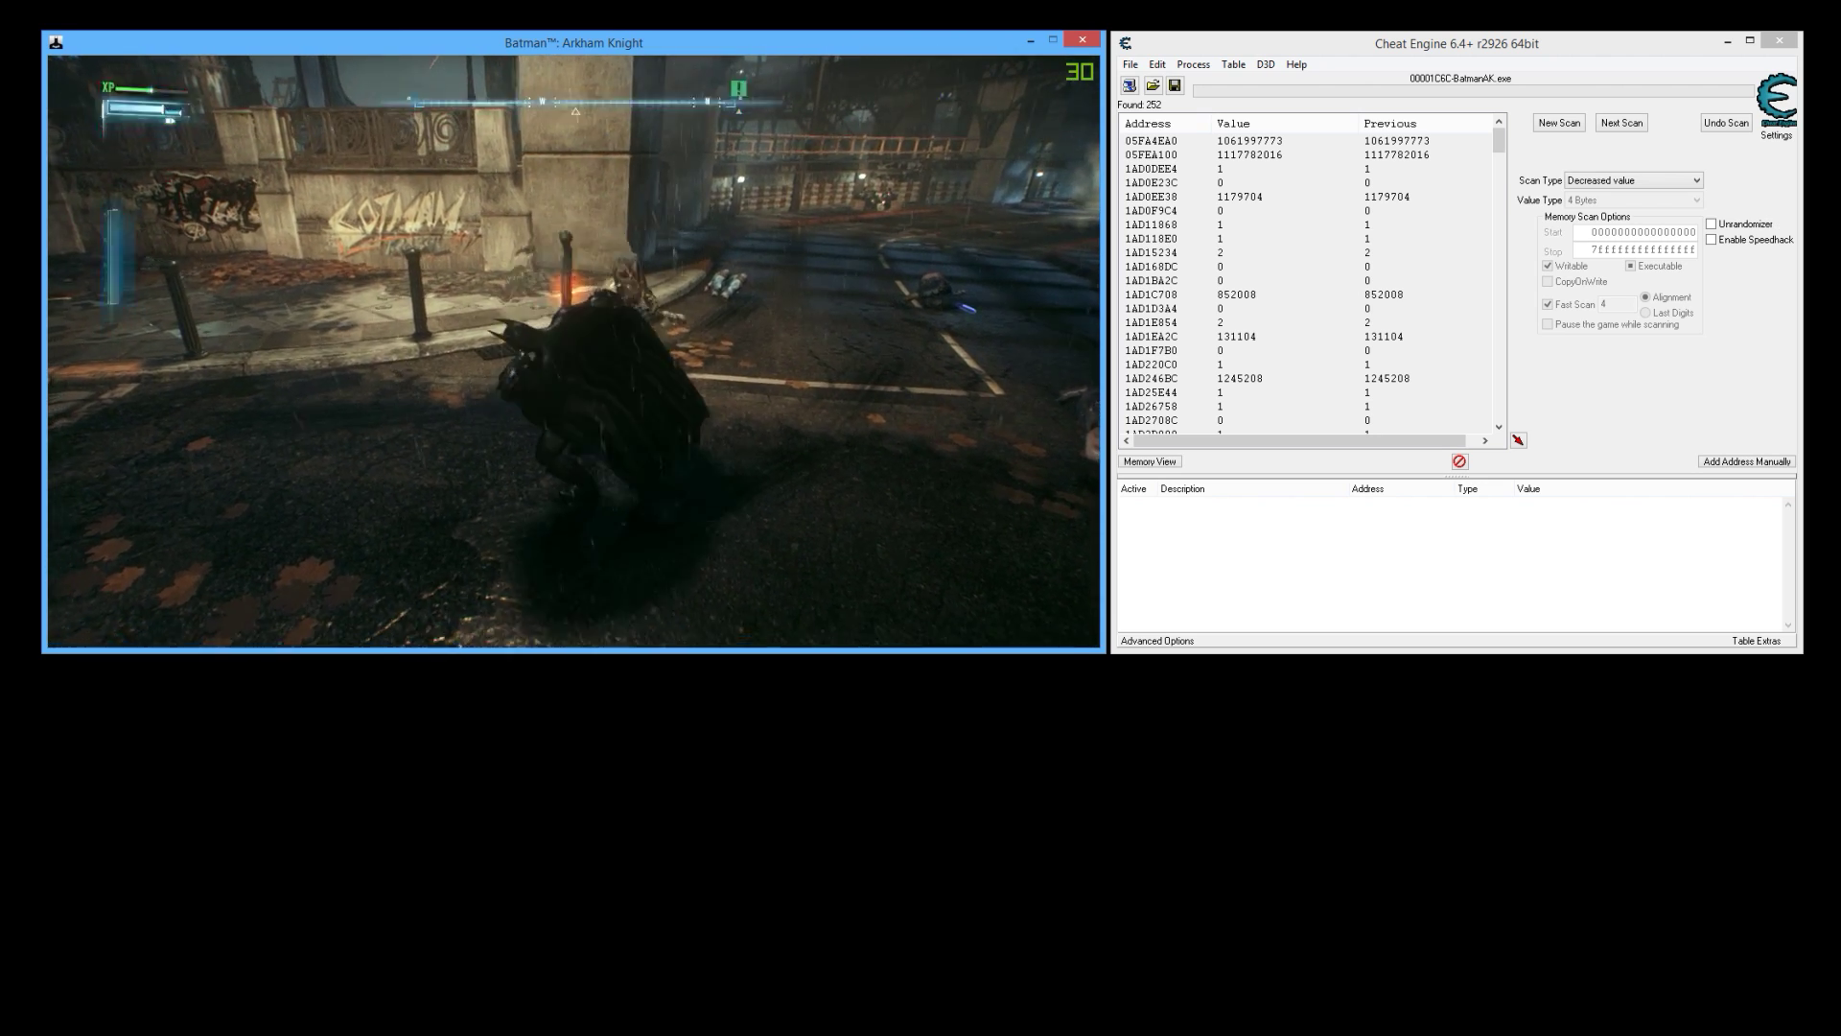
pyautogui.press('Escape')
pyautogui.click(1621, 125)
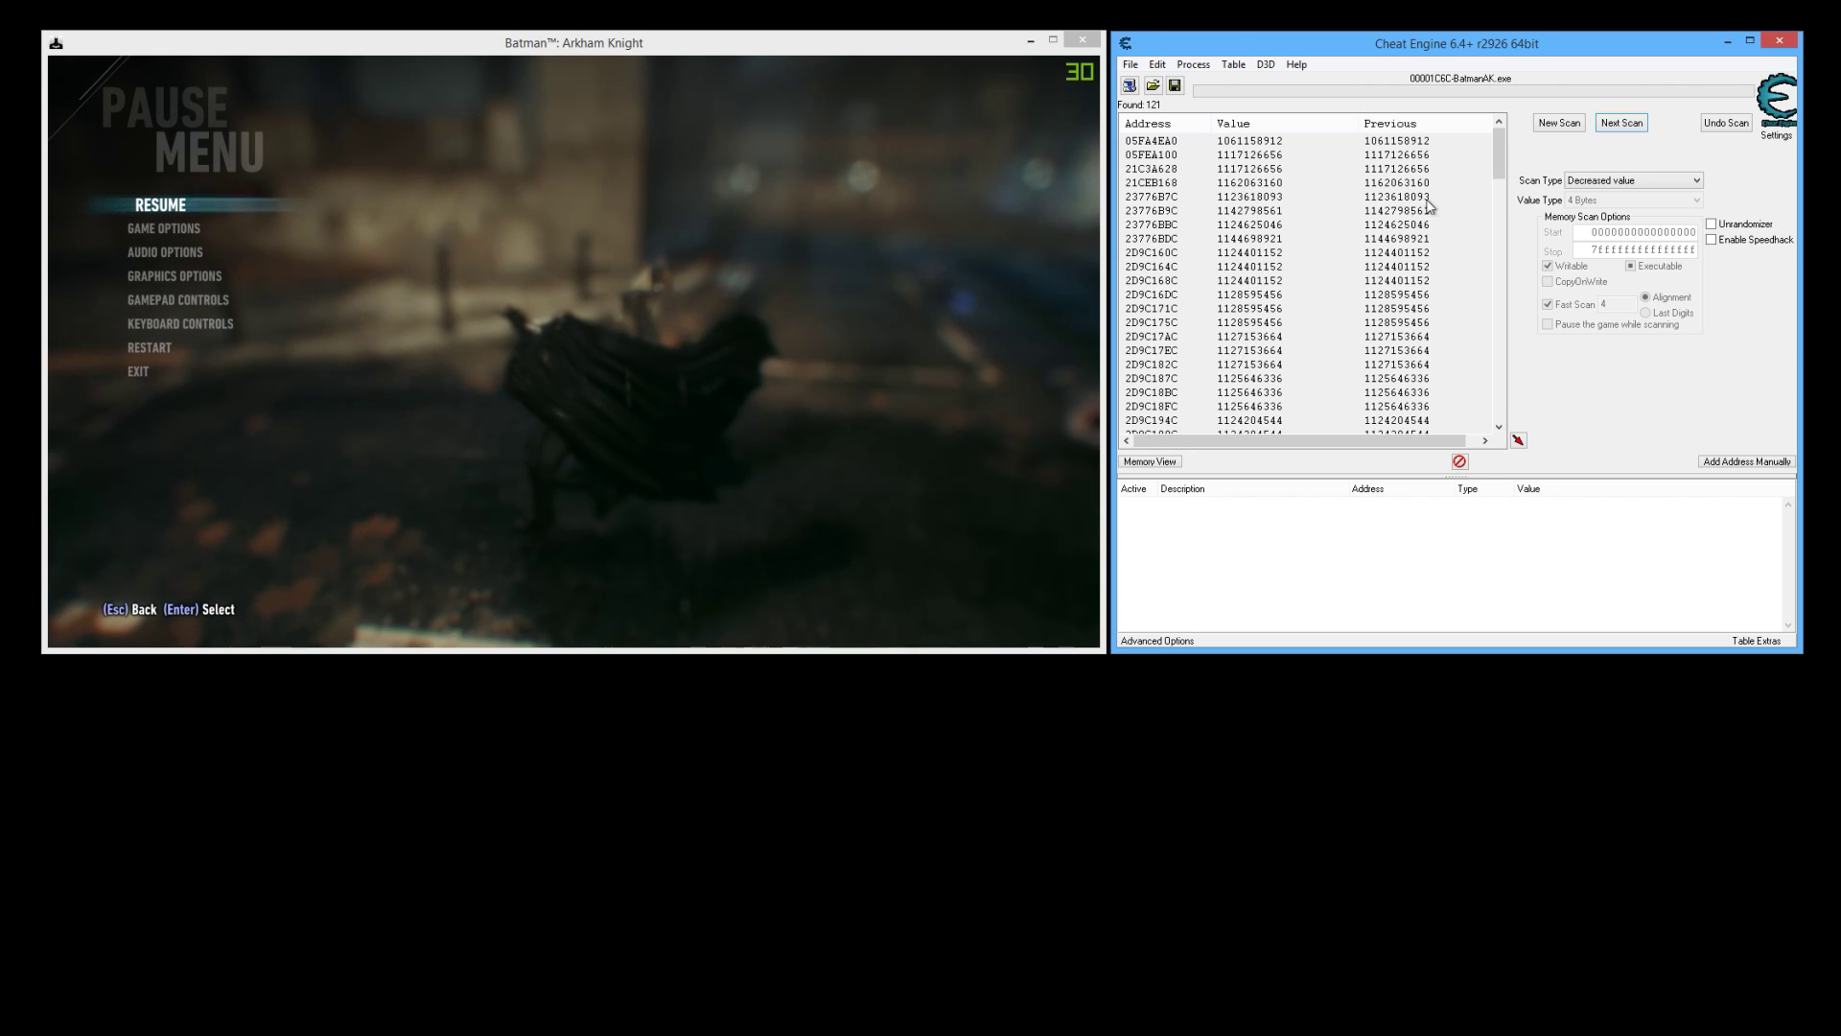
# Resume the game briefly to check Batman's health bar, and pause it again
pyautogui.moveTo(1498, 146); pyautogui.dragTo(1495, 195)
pyautogui.click(167, 204)
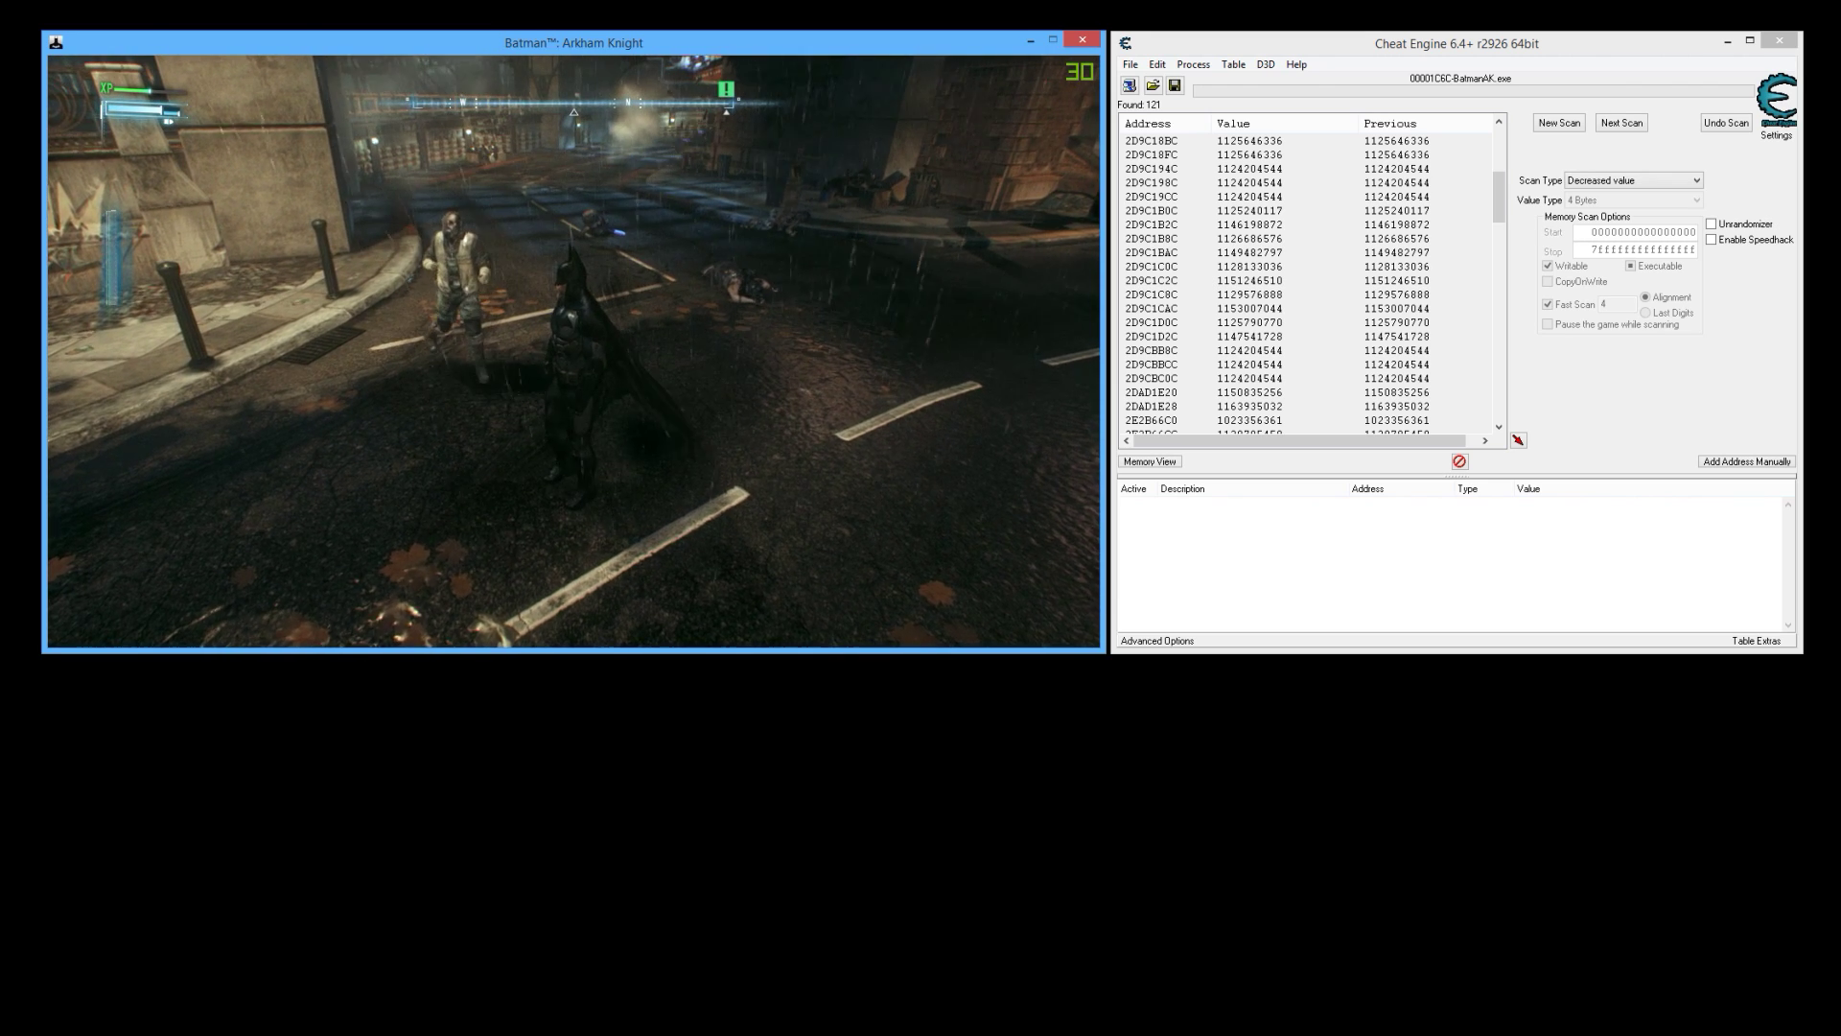
pyautogui.press('Escape')
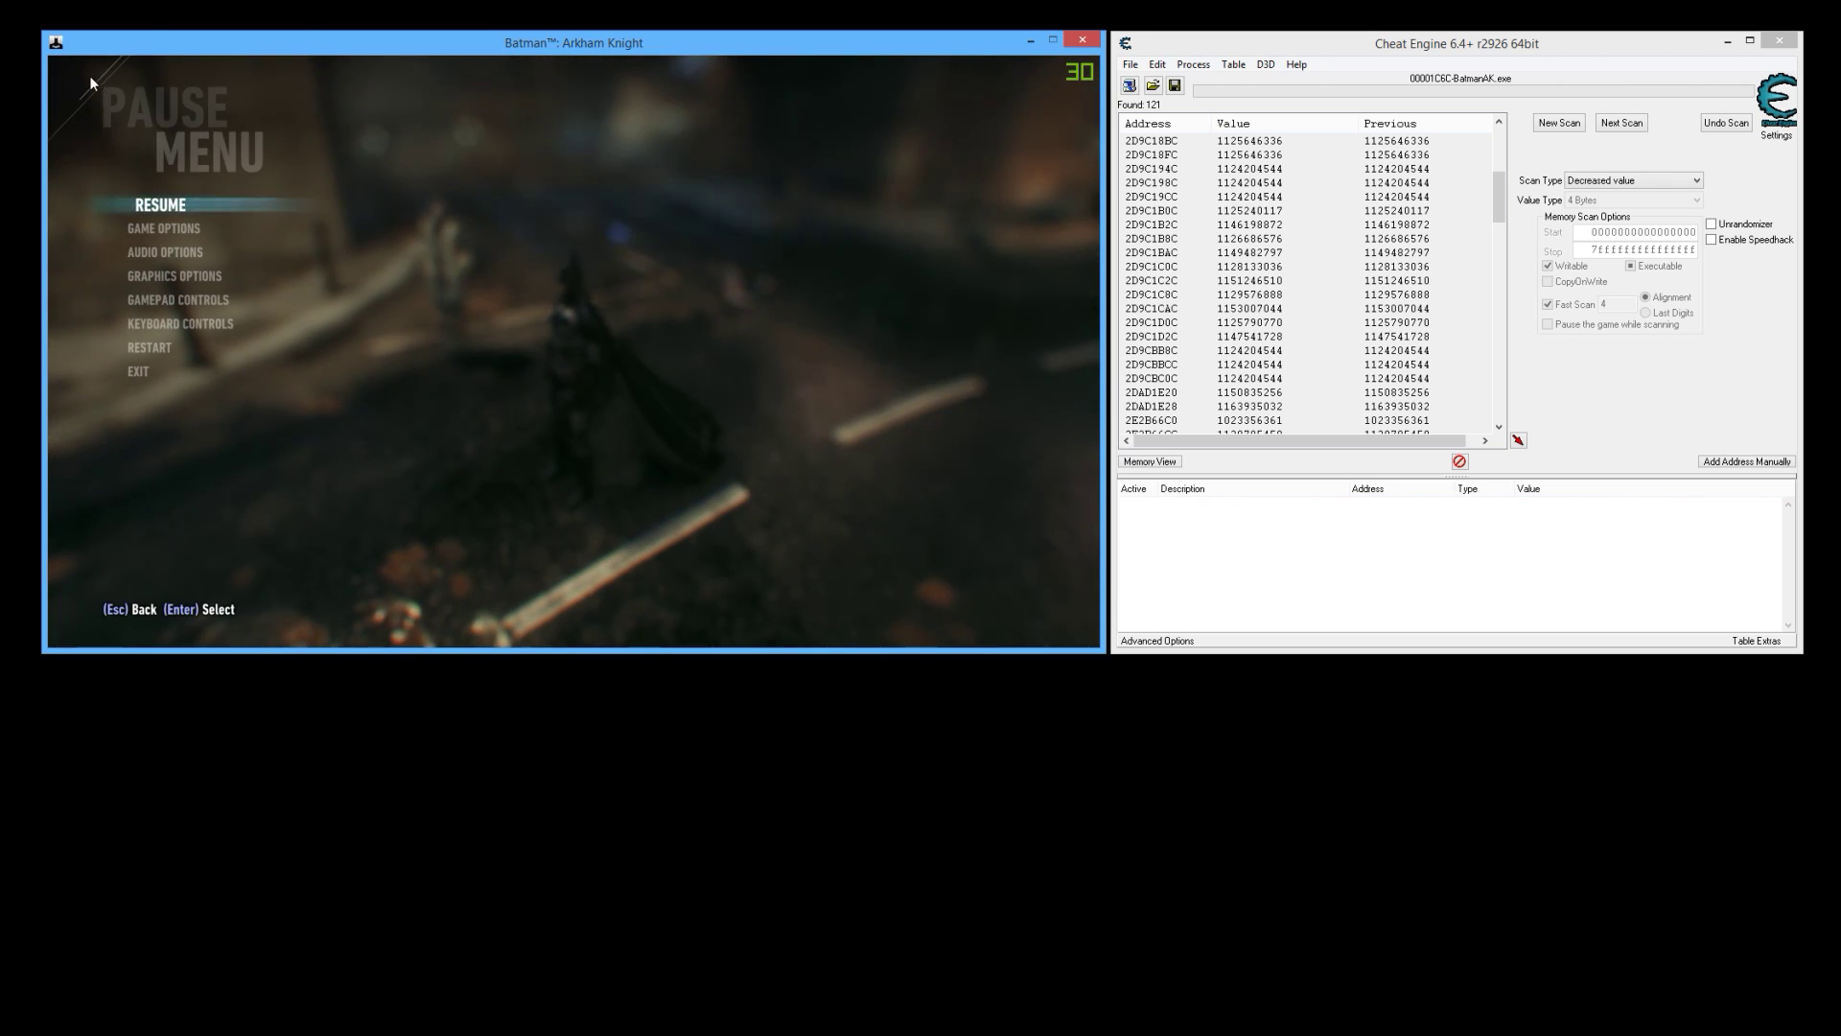
pyautogui.press('Escape')
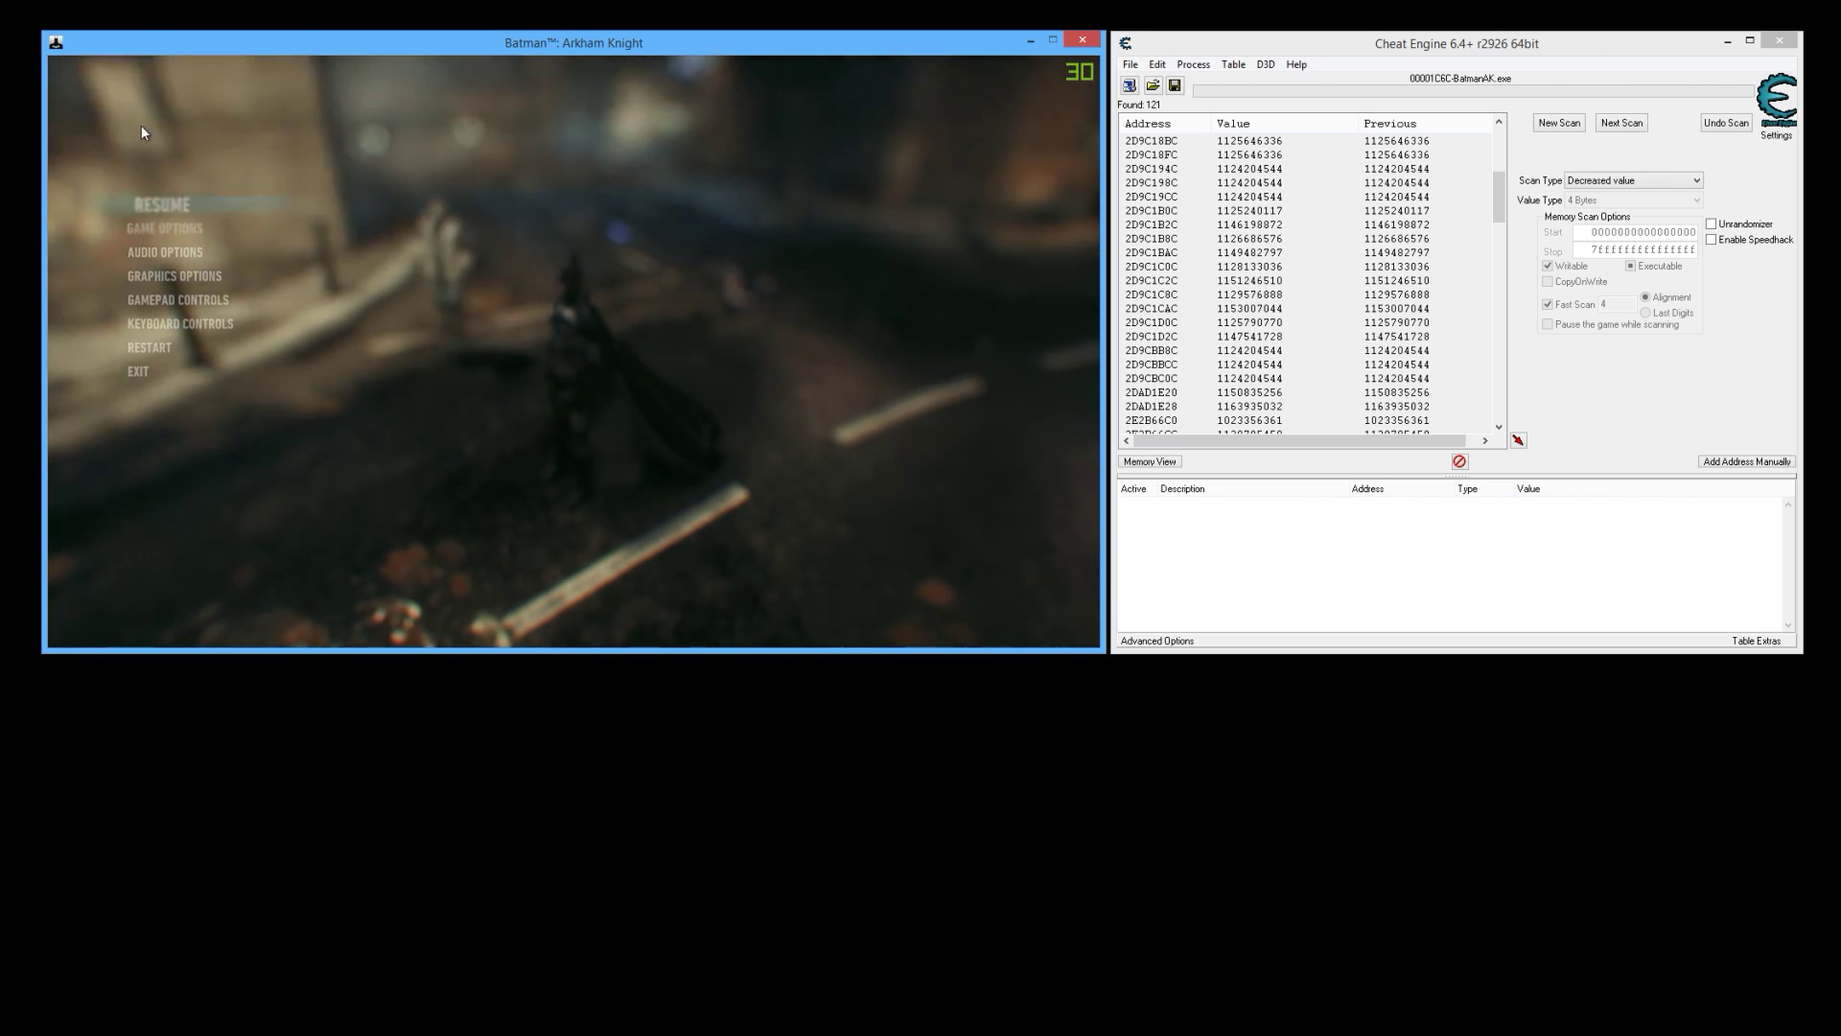
pyautogui.press('Escape')
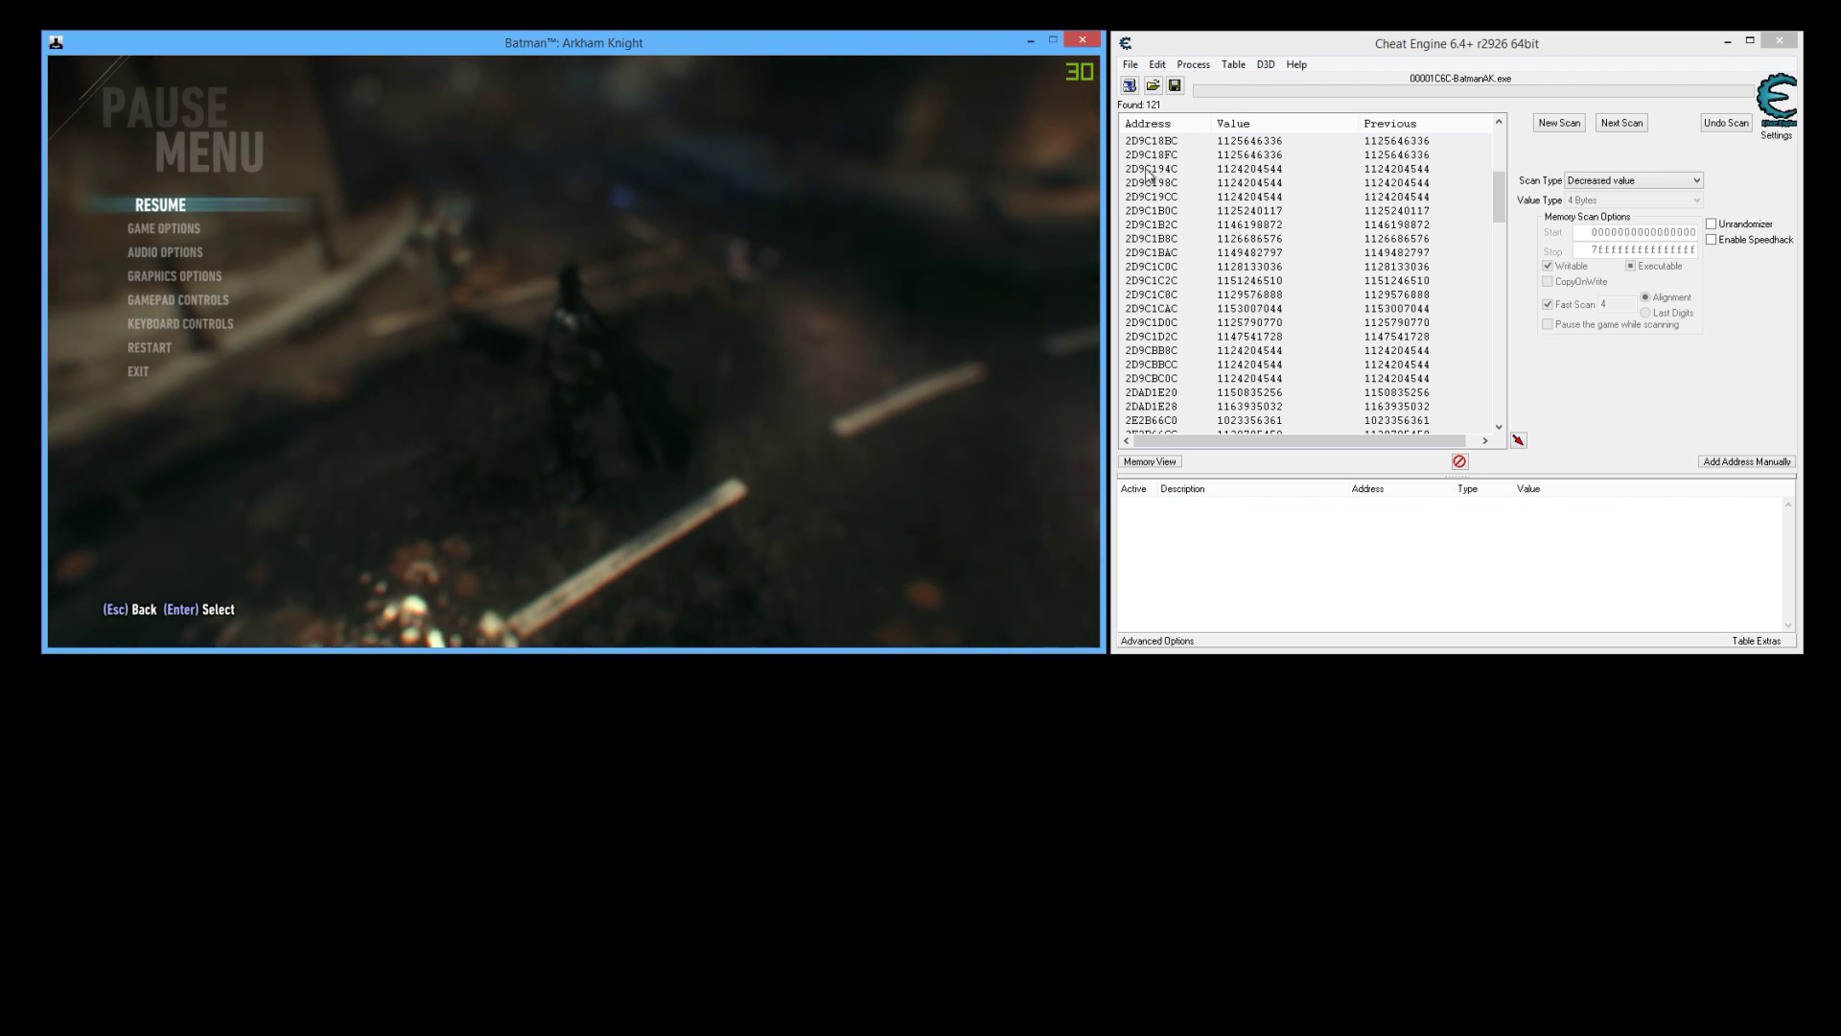
# Add the found address 178DBCEE8, which holds the value 75, to the address list
pyautogui.moveTo(1500, 199); pyautogui.dragTo(1493, 393)
pyautogui.click(1220, 201)
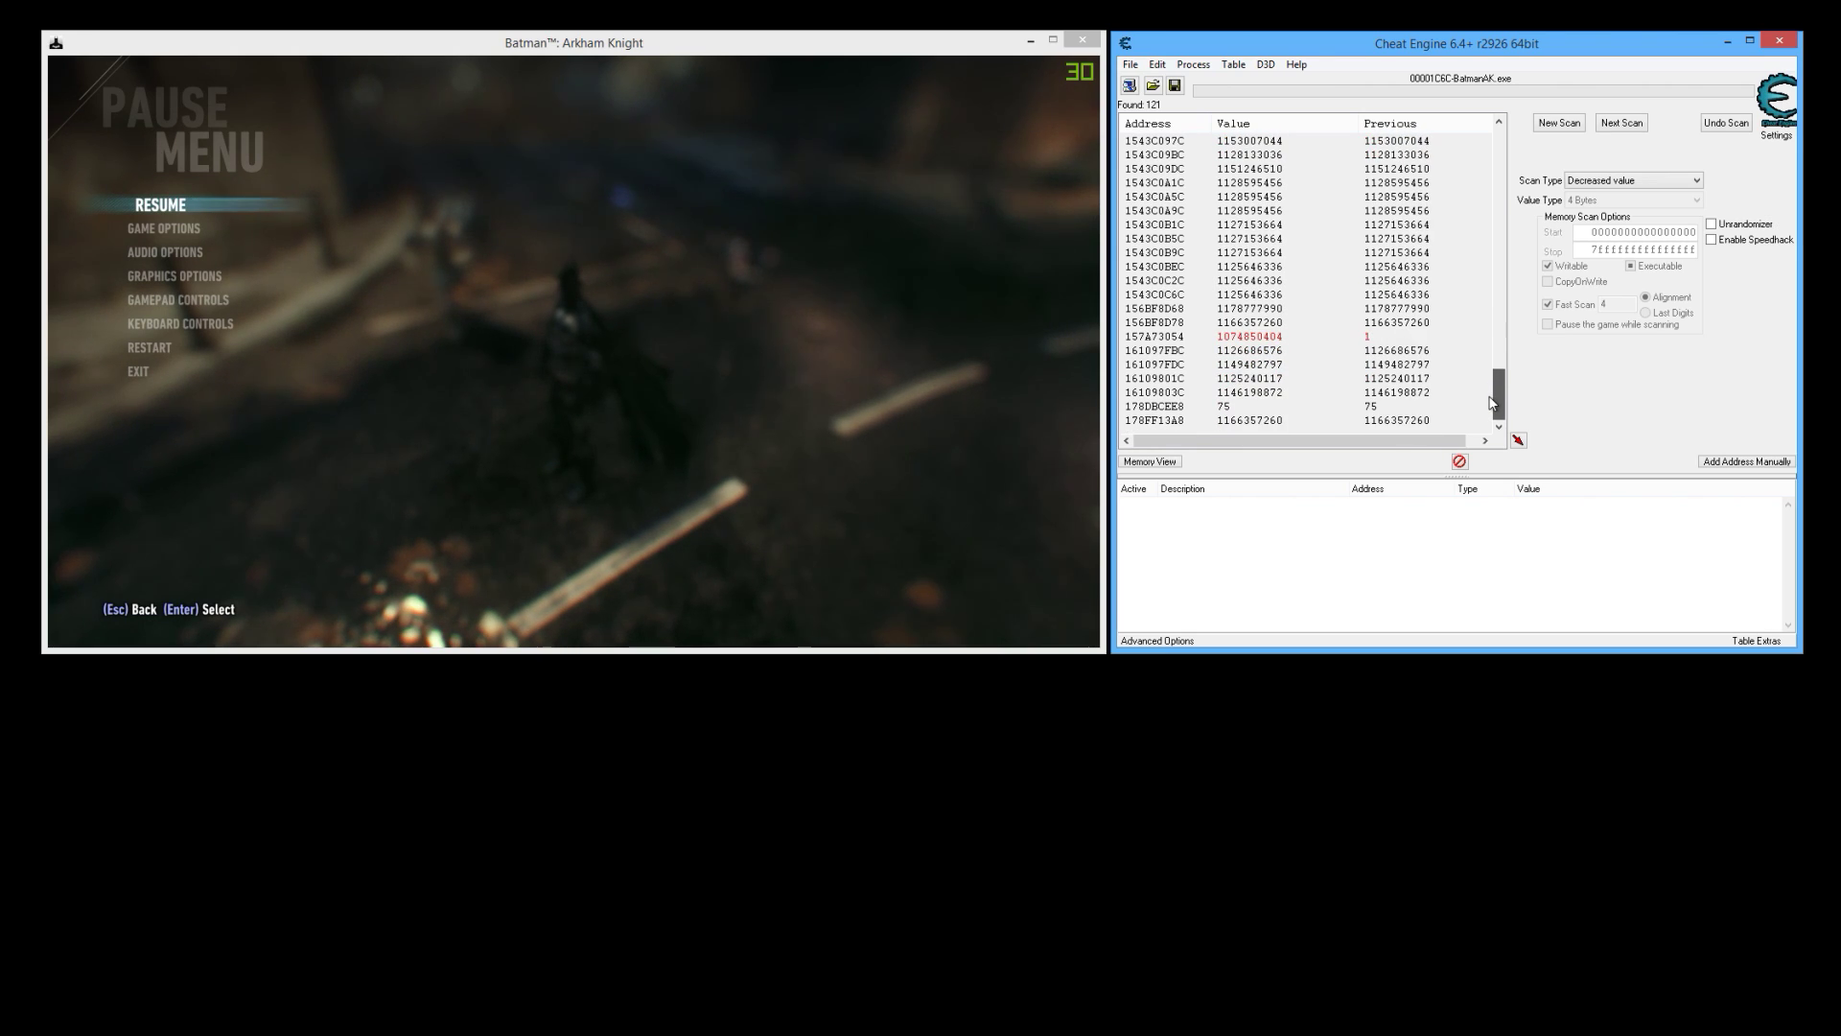
pyautogui.click(1225, 408)
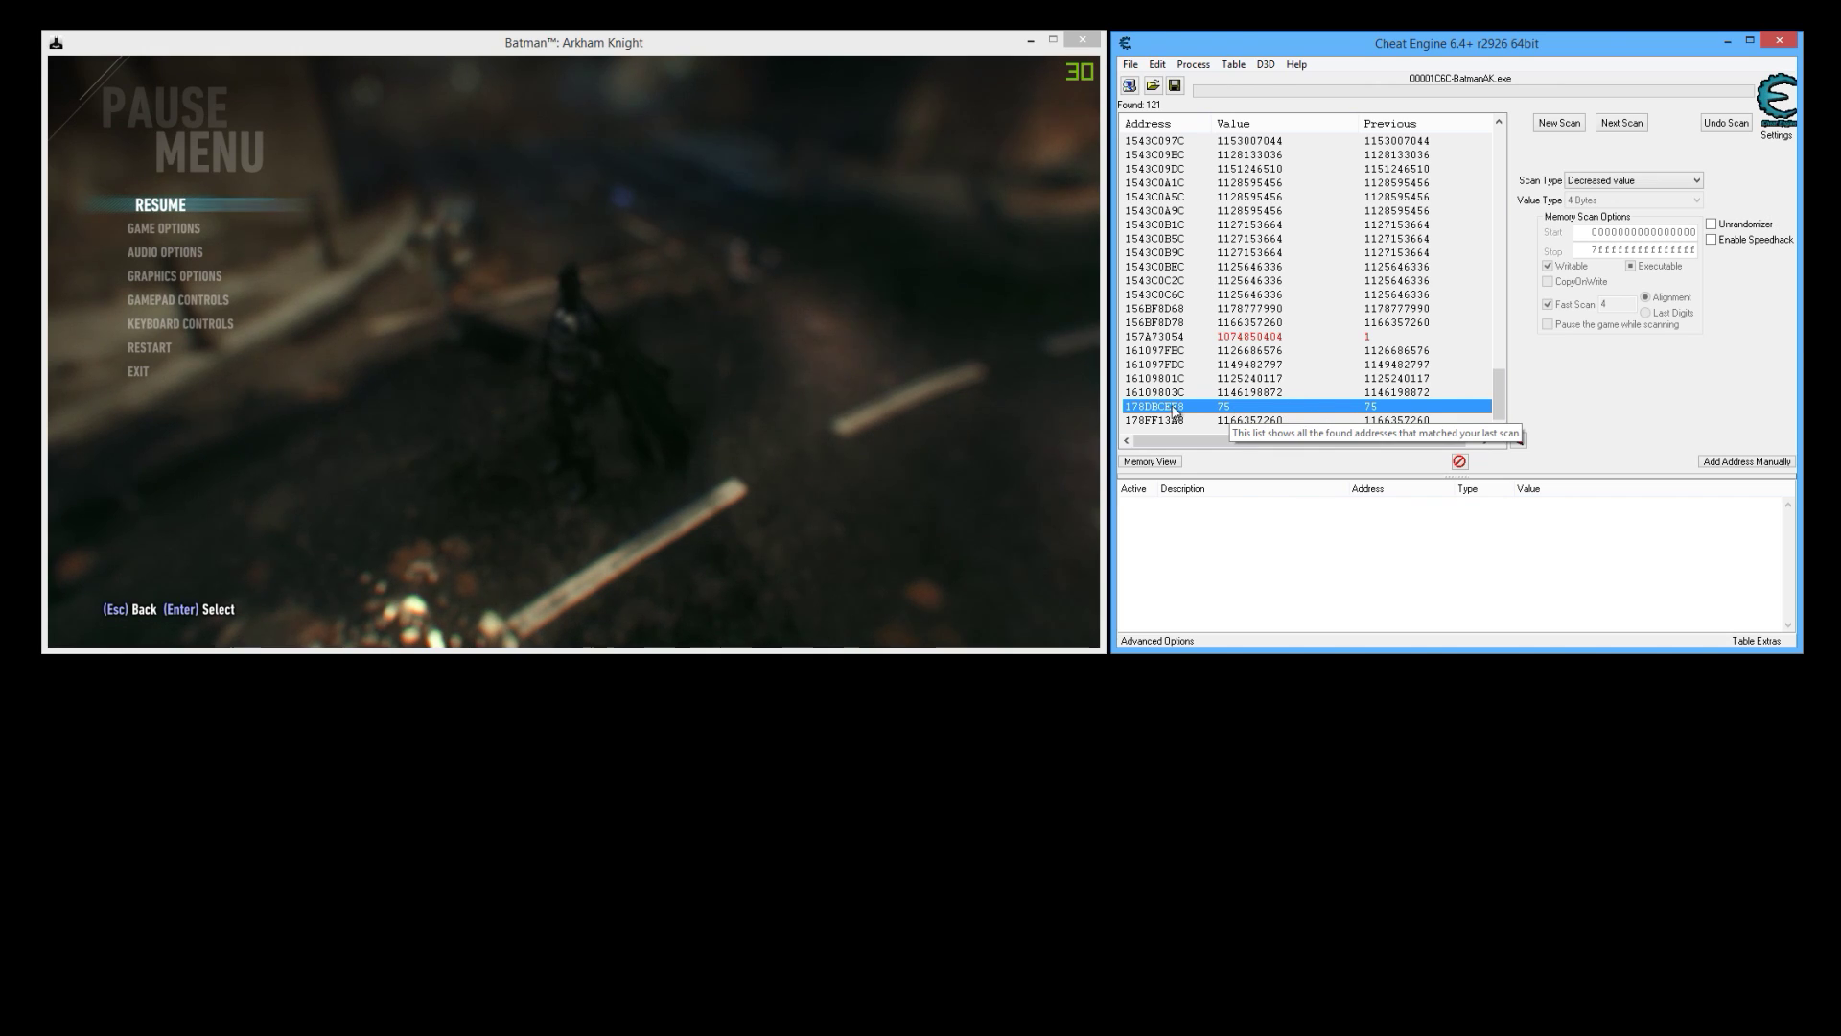
pyautogui.doubleClick(1224, 409)
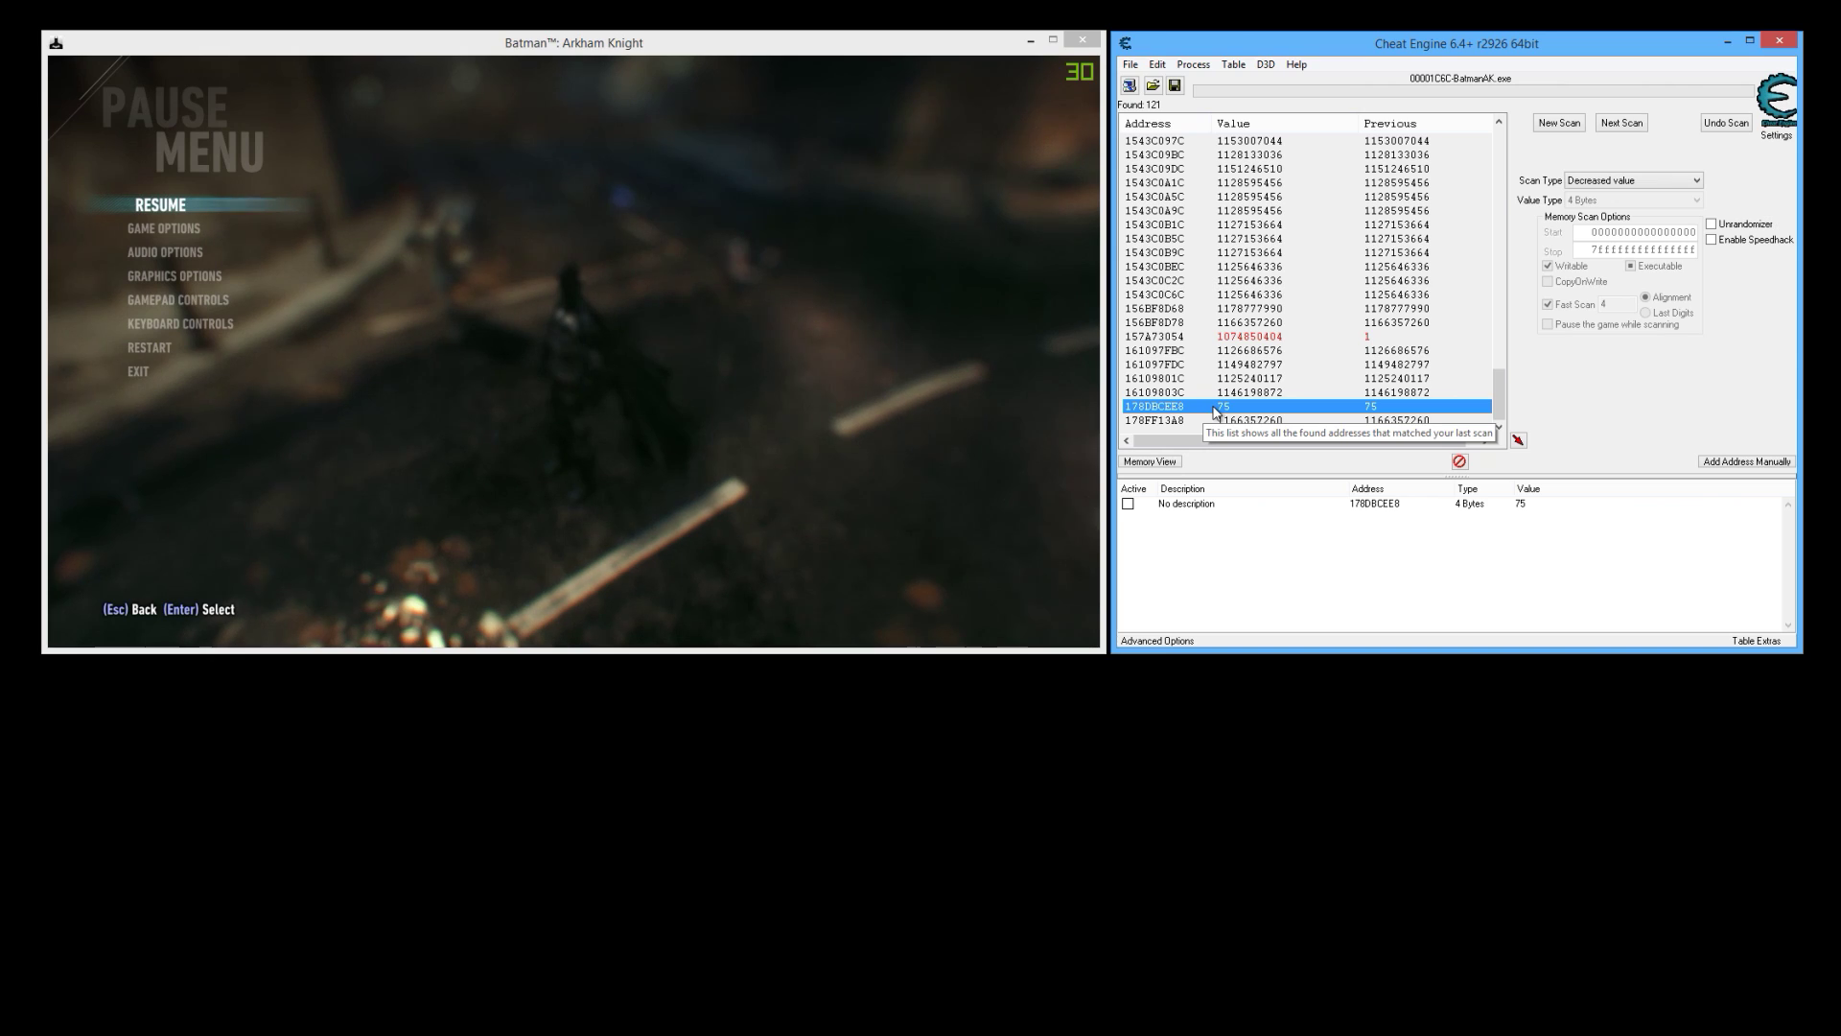
# Set the listed address's value to 100, resume the game to test its effect on Batman's health, and pause it
pyautogui.click(1560, 506)
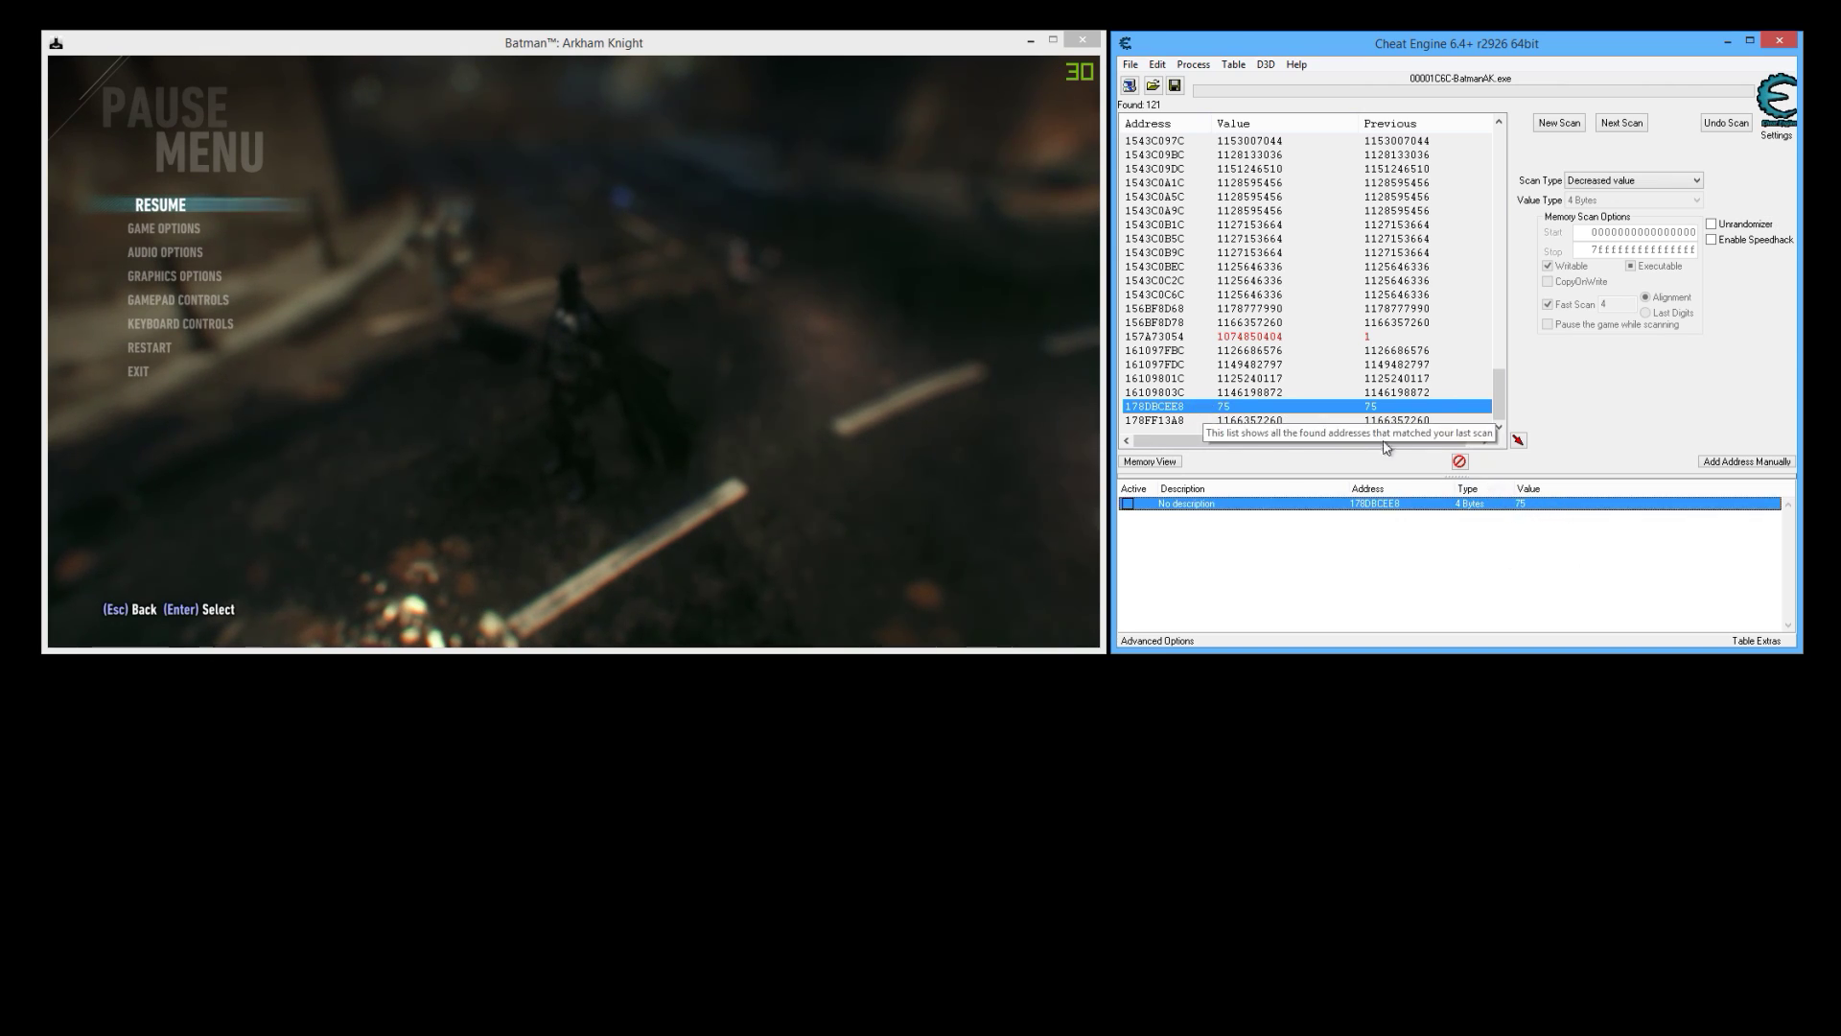
pyautogui.doubleClick(1524, 504)
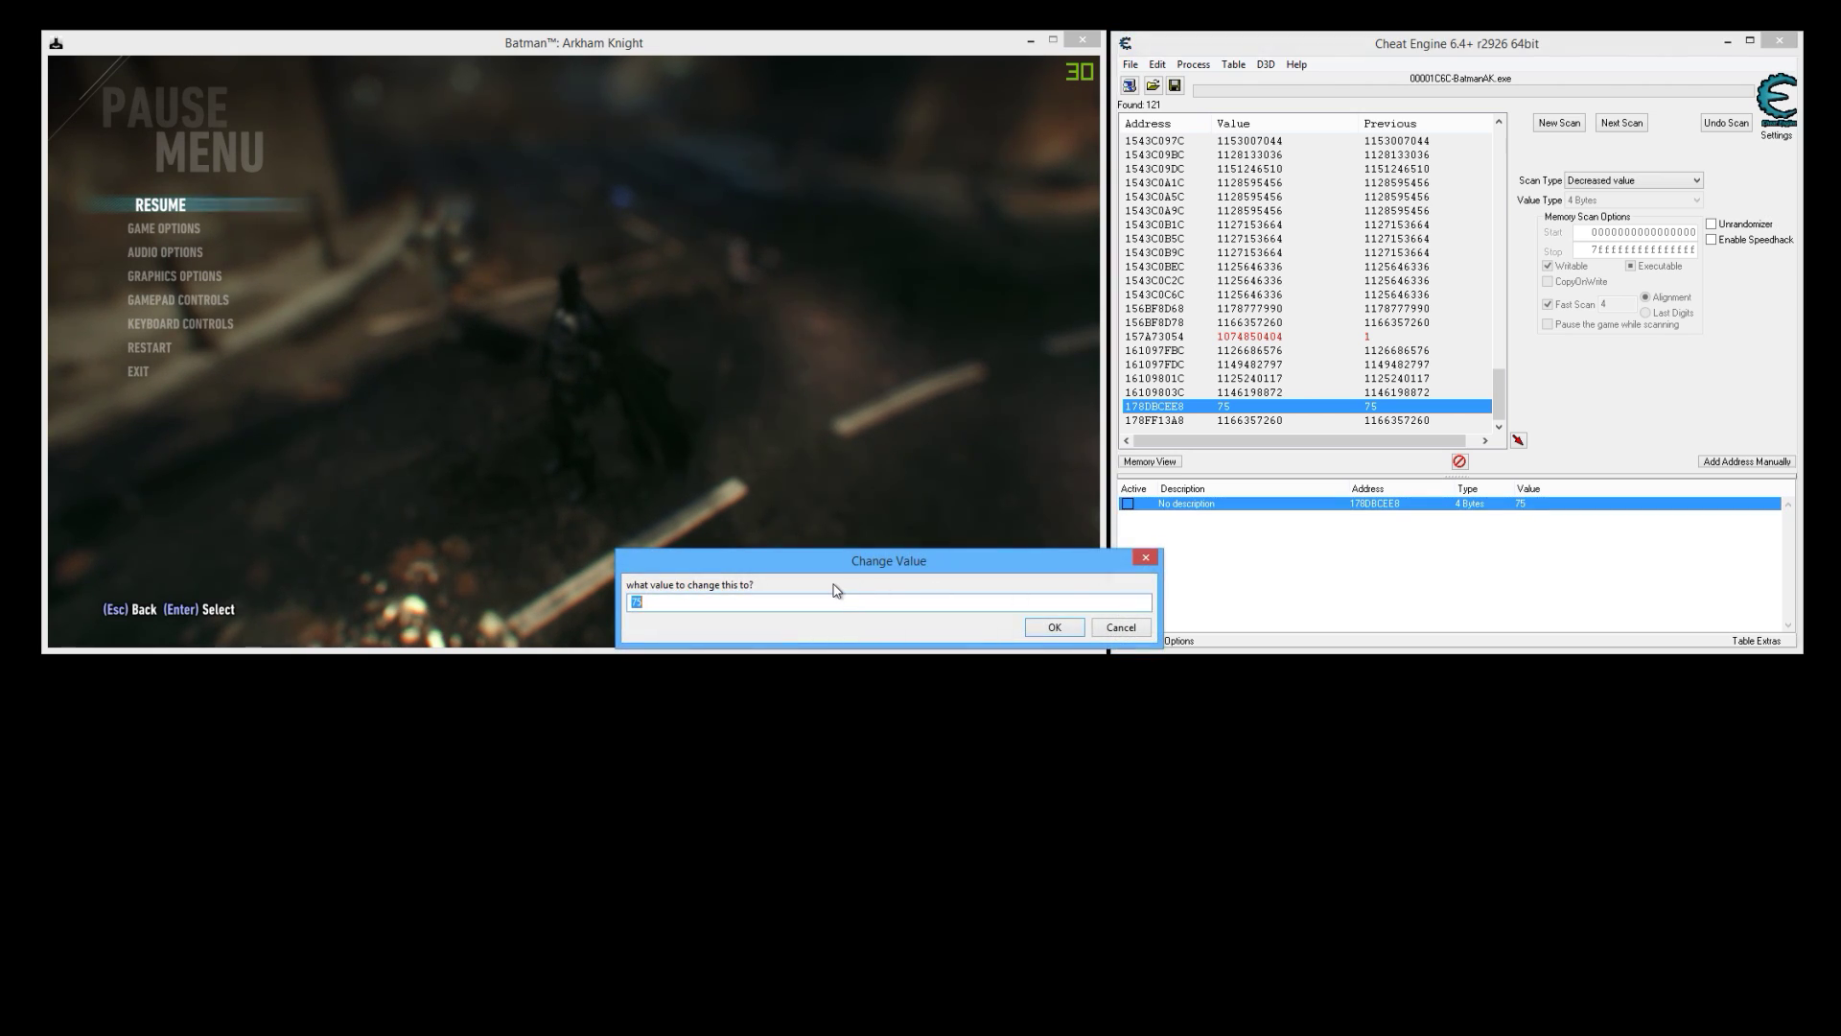
pyautogui.write('100')
pyautogui.click(1074, 628)
pyautogui.click(607, 307)
pyautogui.press('Escape')
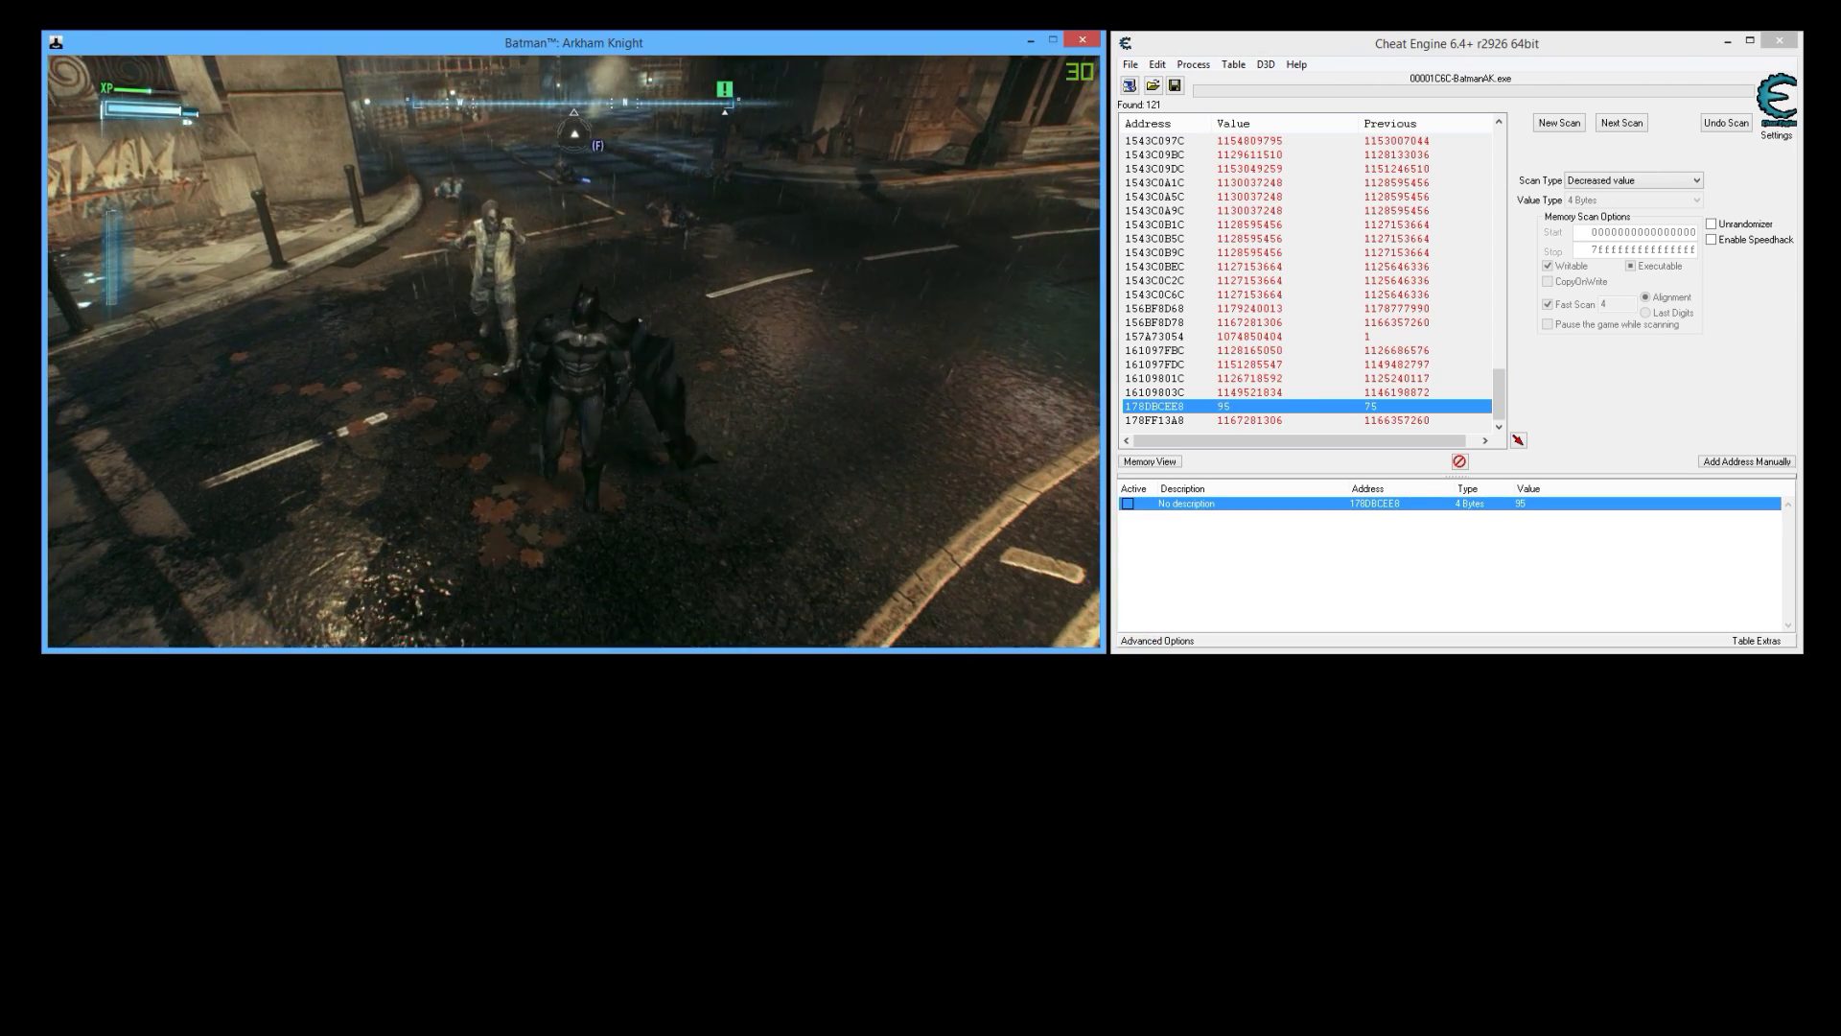
pyautogui.press('Escape')
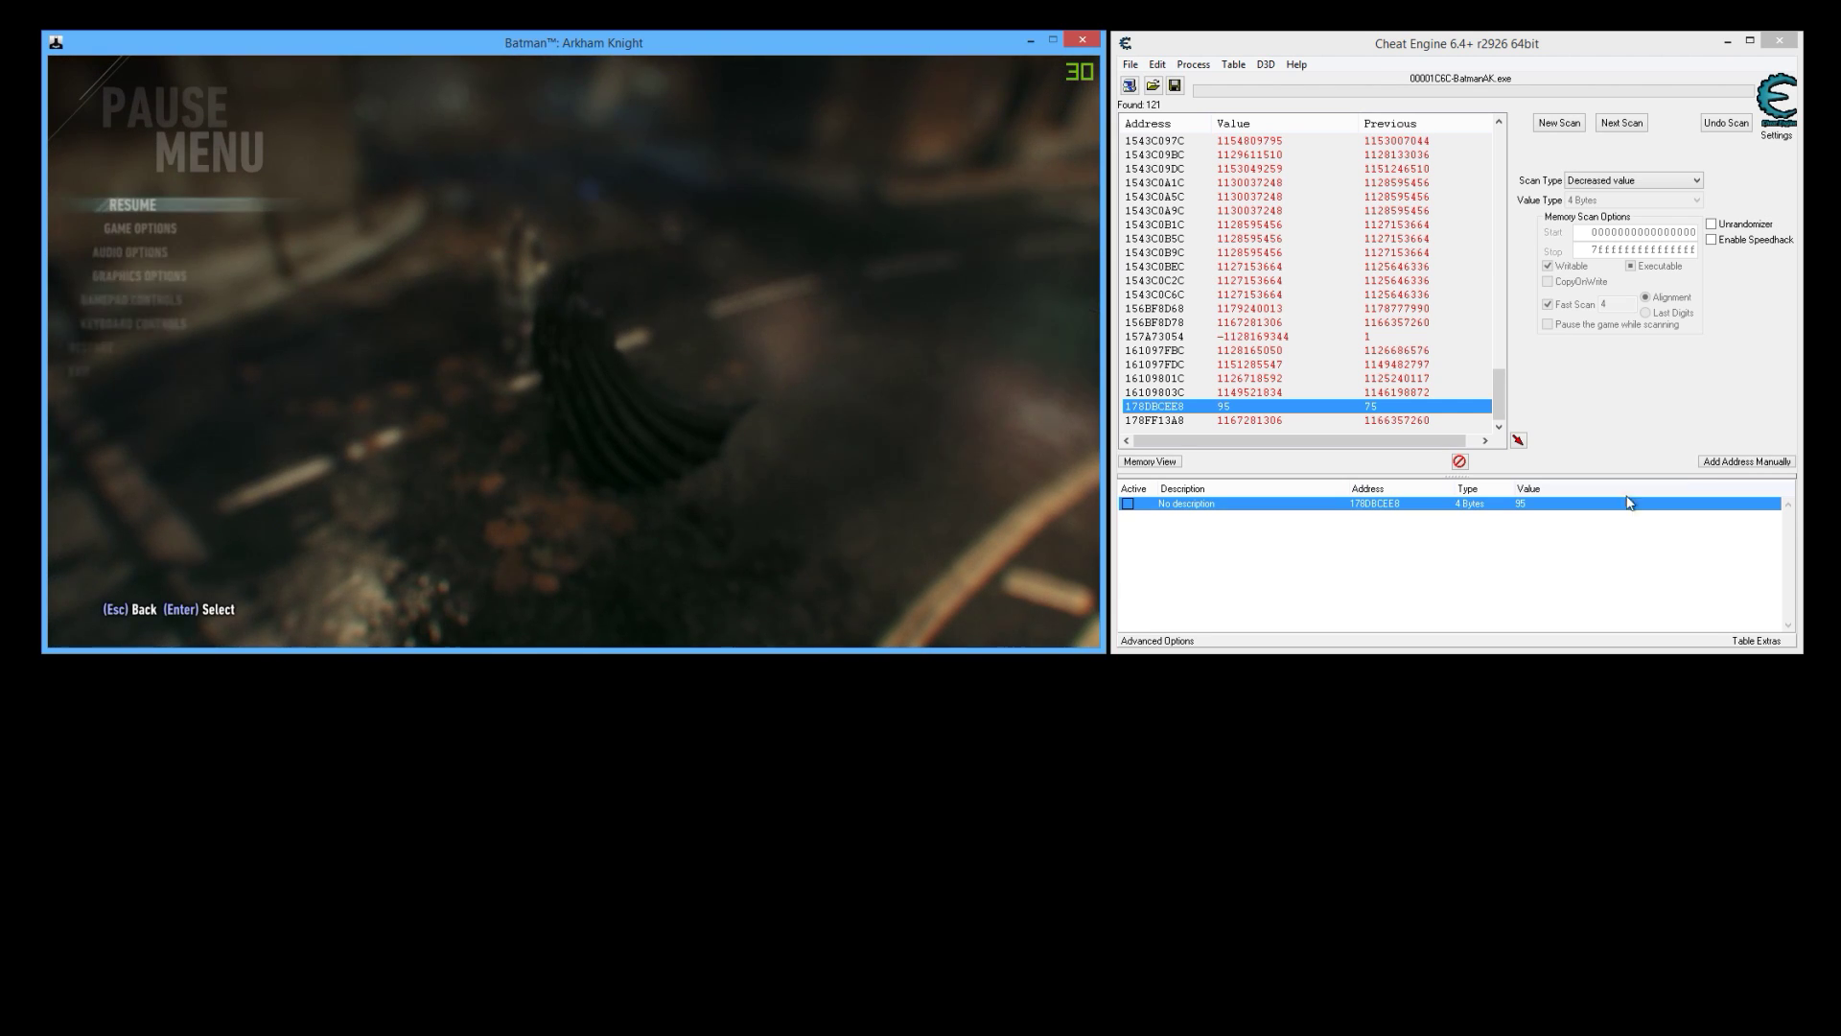
# Change the listed address's value to 20, resume the game to check the health bar, and pause it again
pyautogui.doubleClick(1521, 503)
pyautogui.write('20')
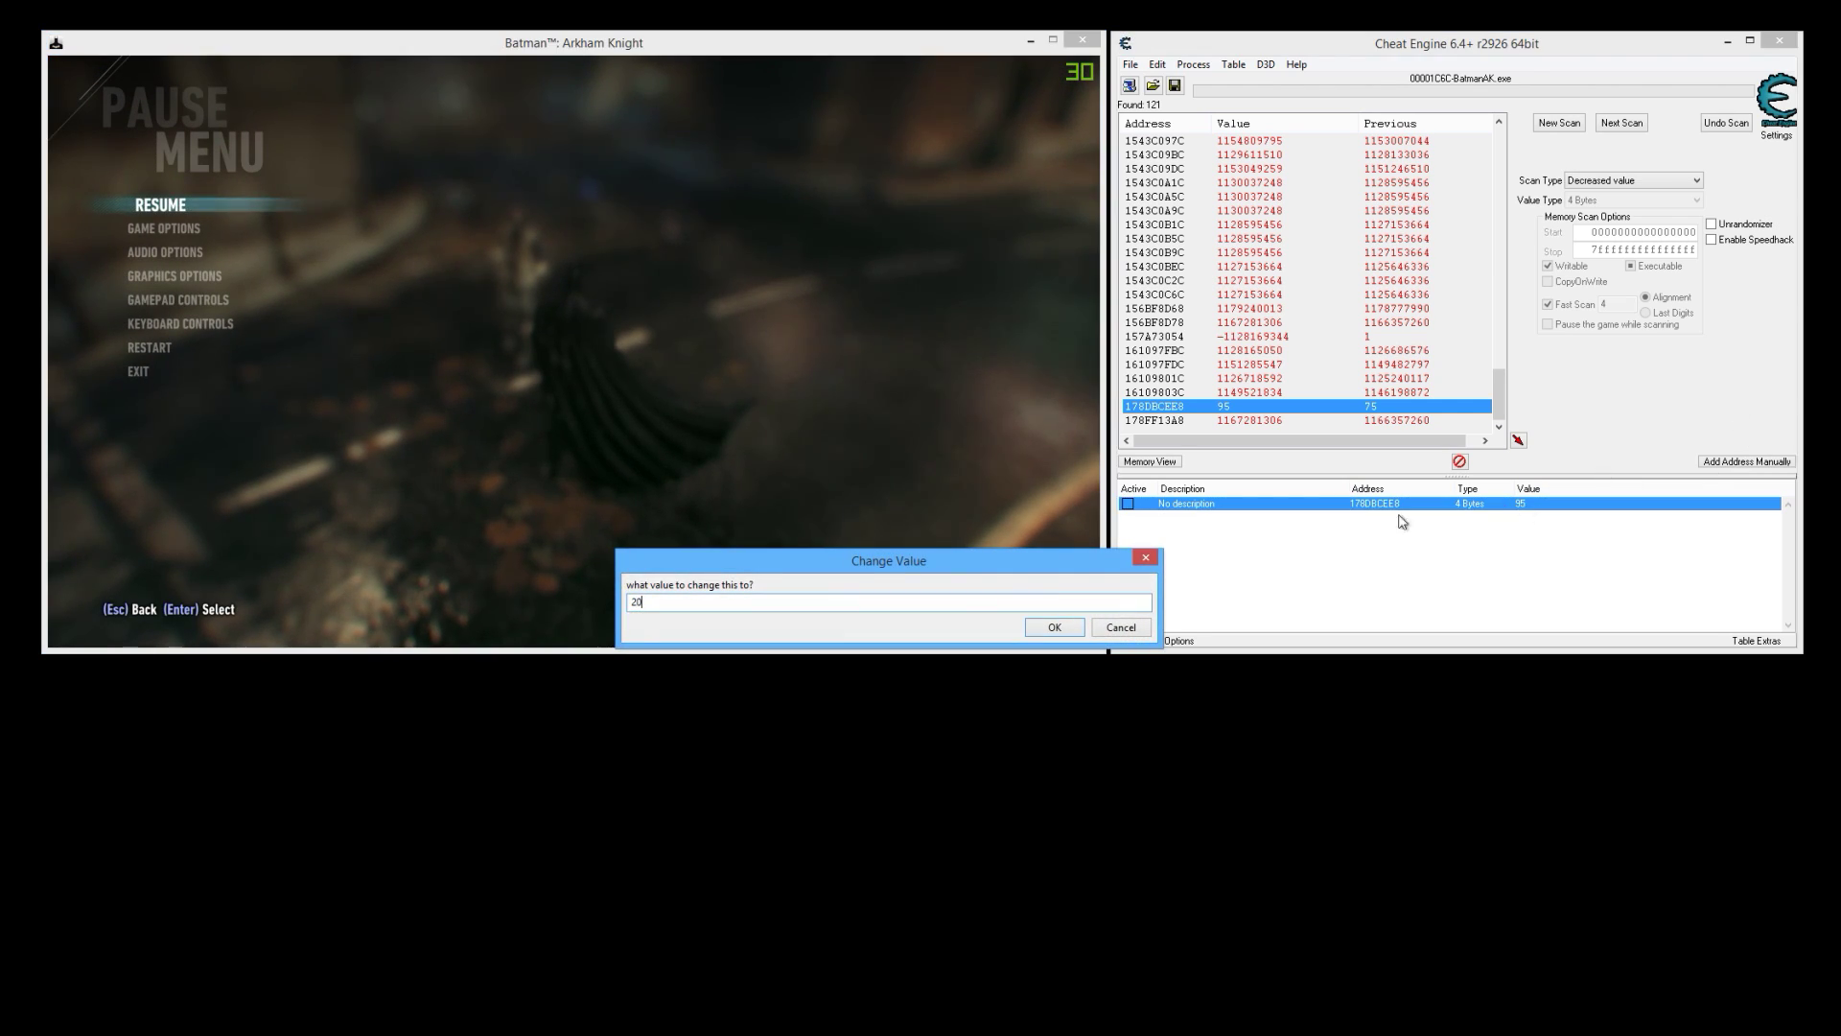
pyautogui.click(1065, 626)
pyautogui.click(829, 411)
pyautogui.press('Escape')
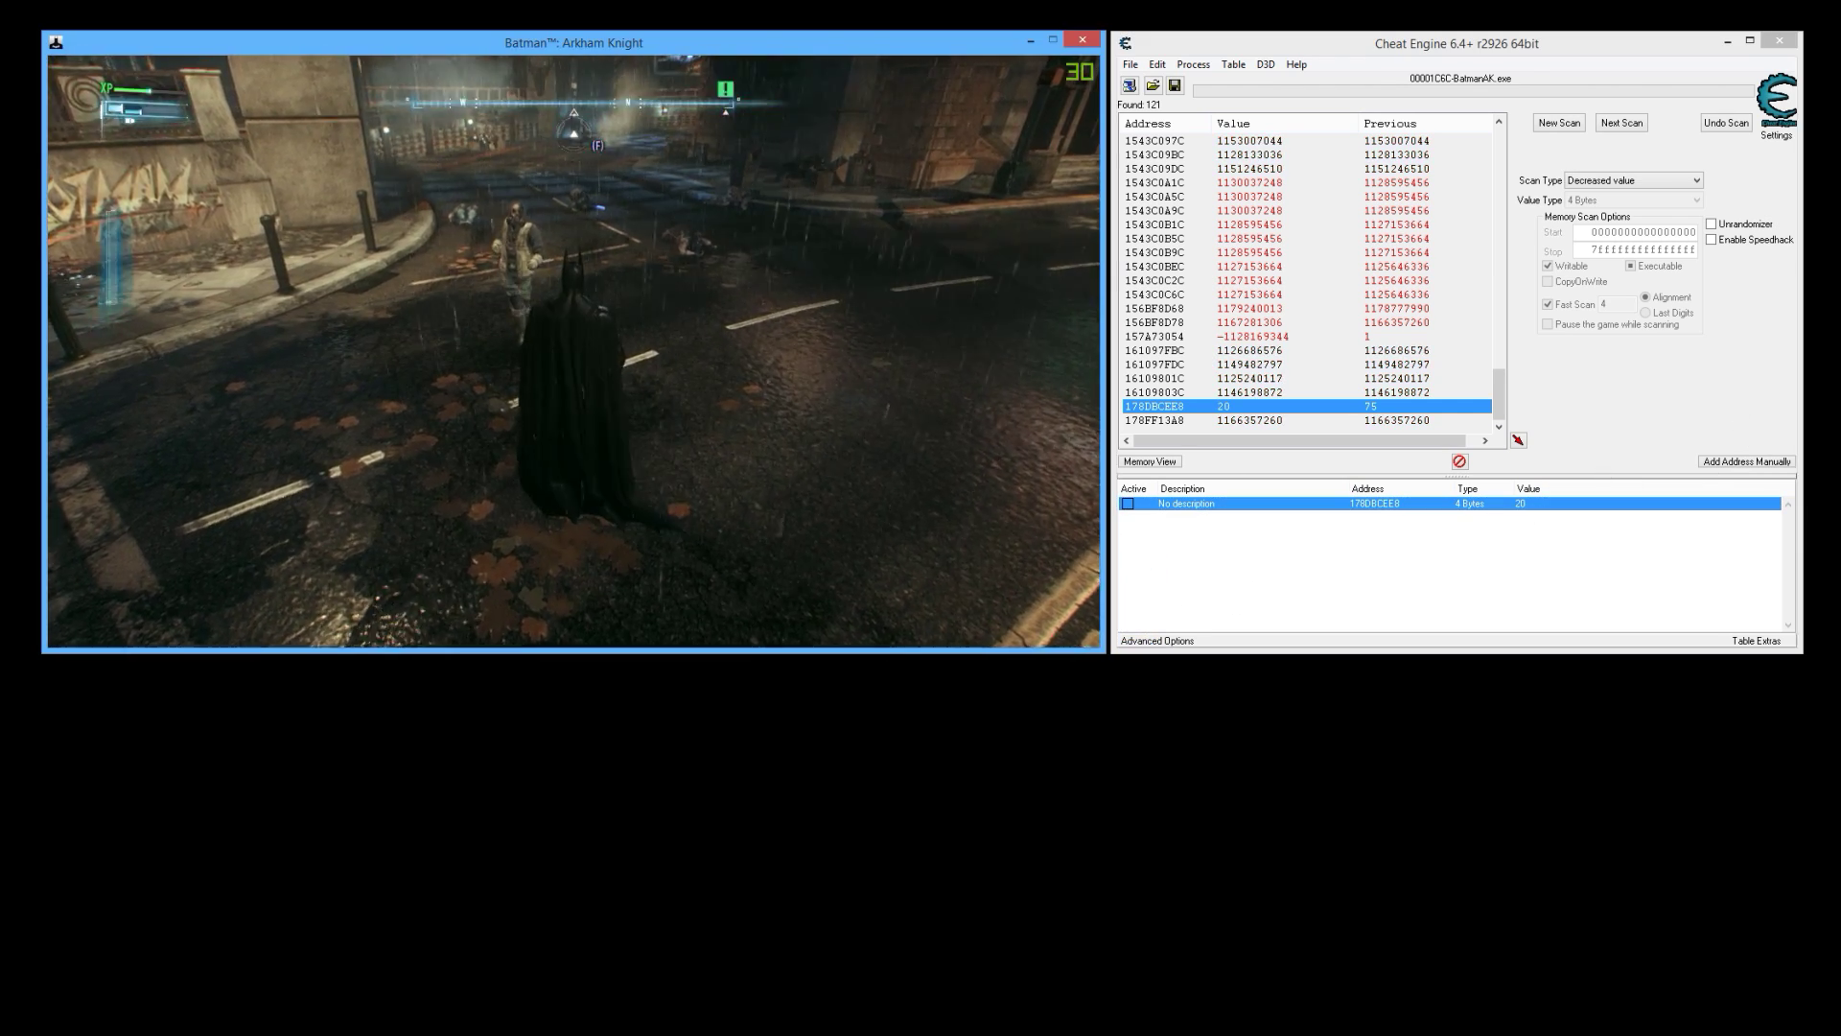
pyautogui.press('Escape')
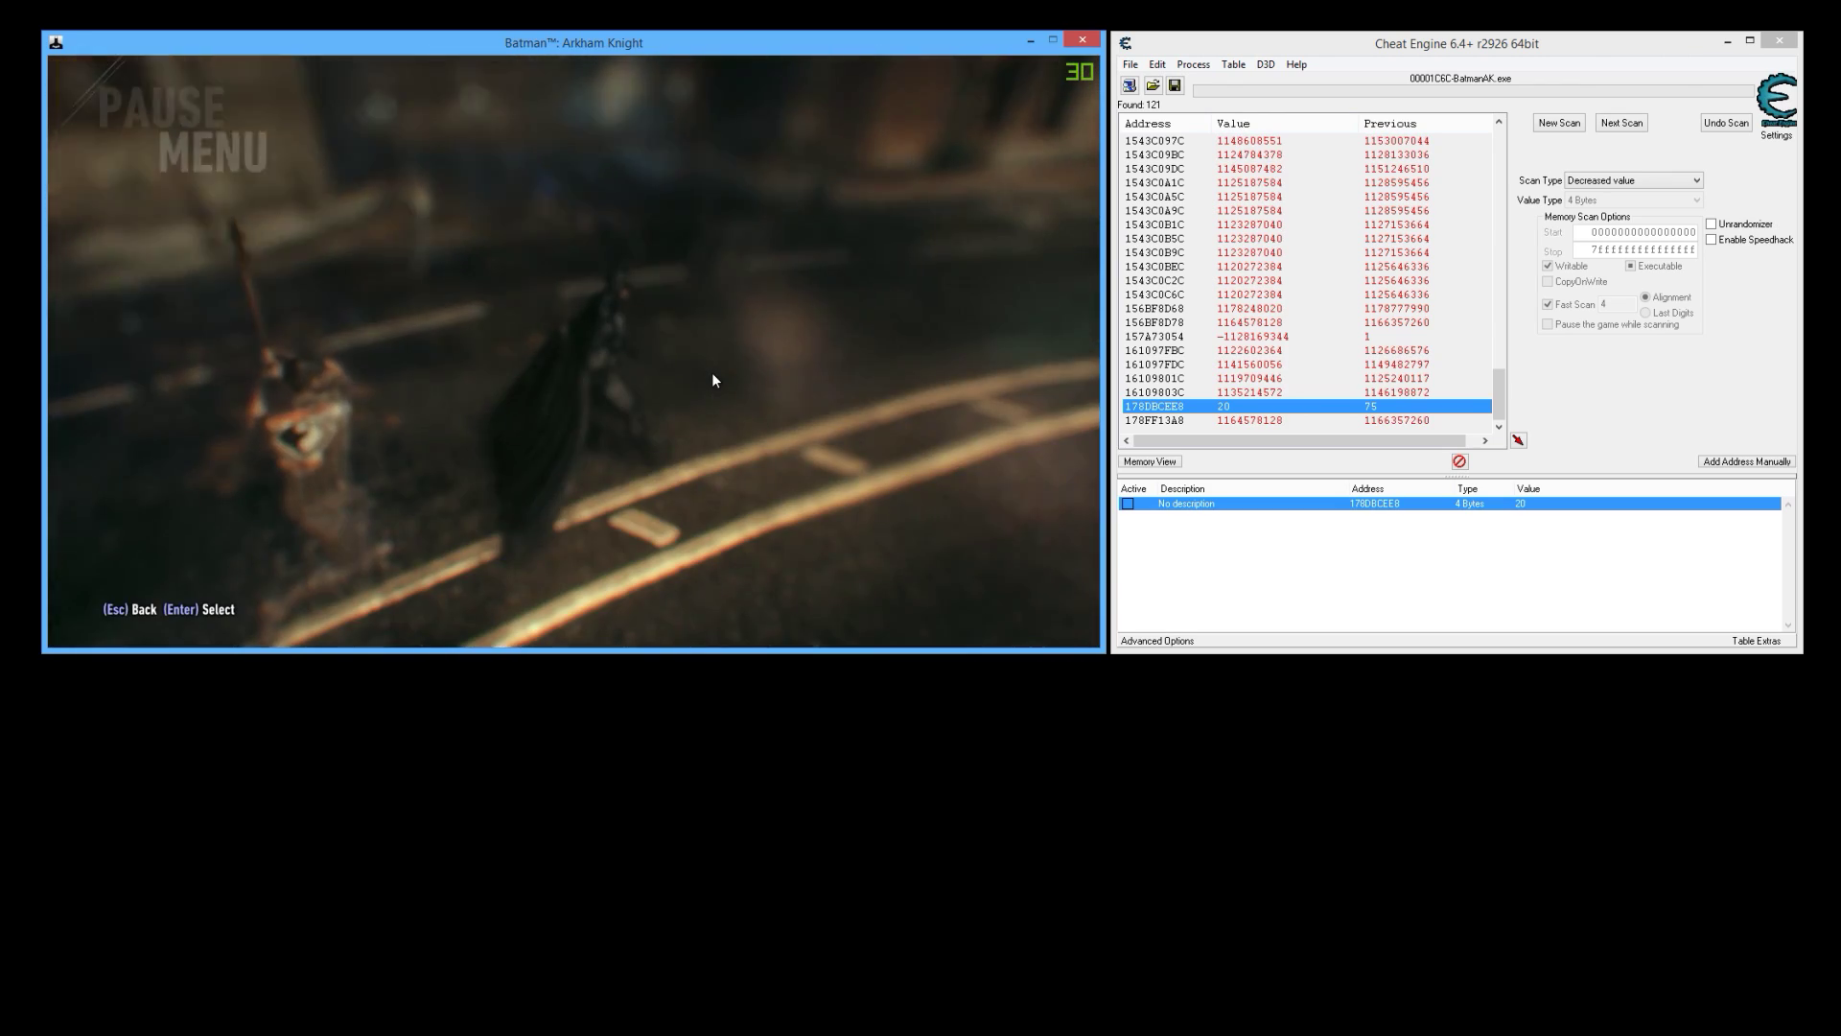
pyautogui.press('Escape')
pyautogui.press('Escape')
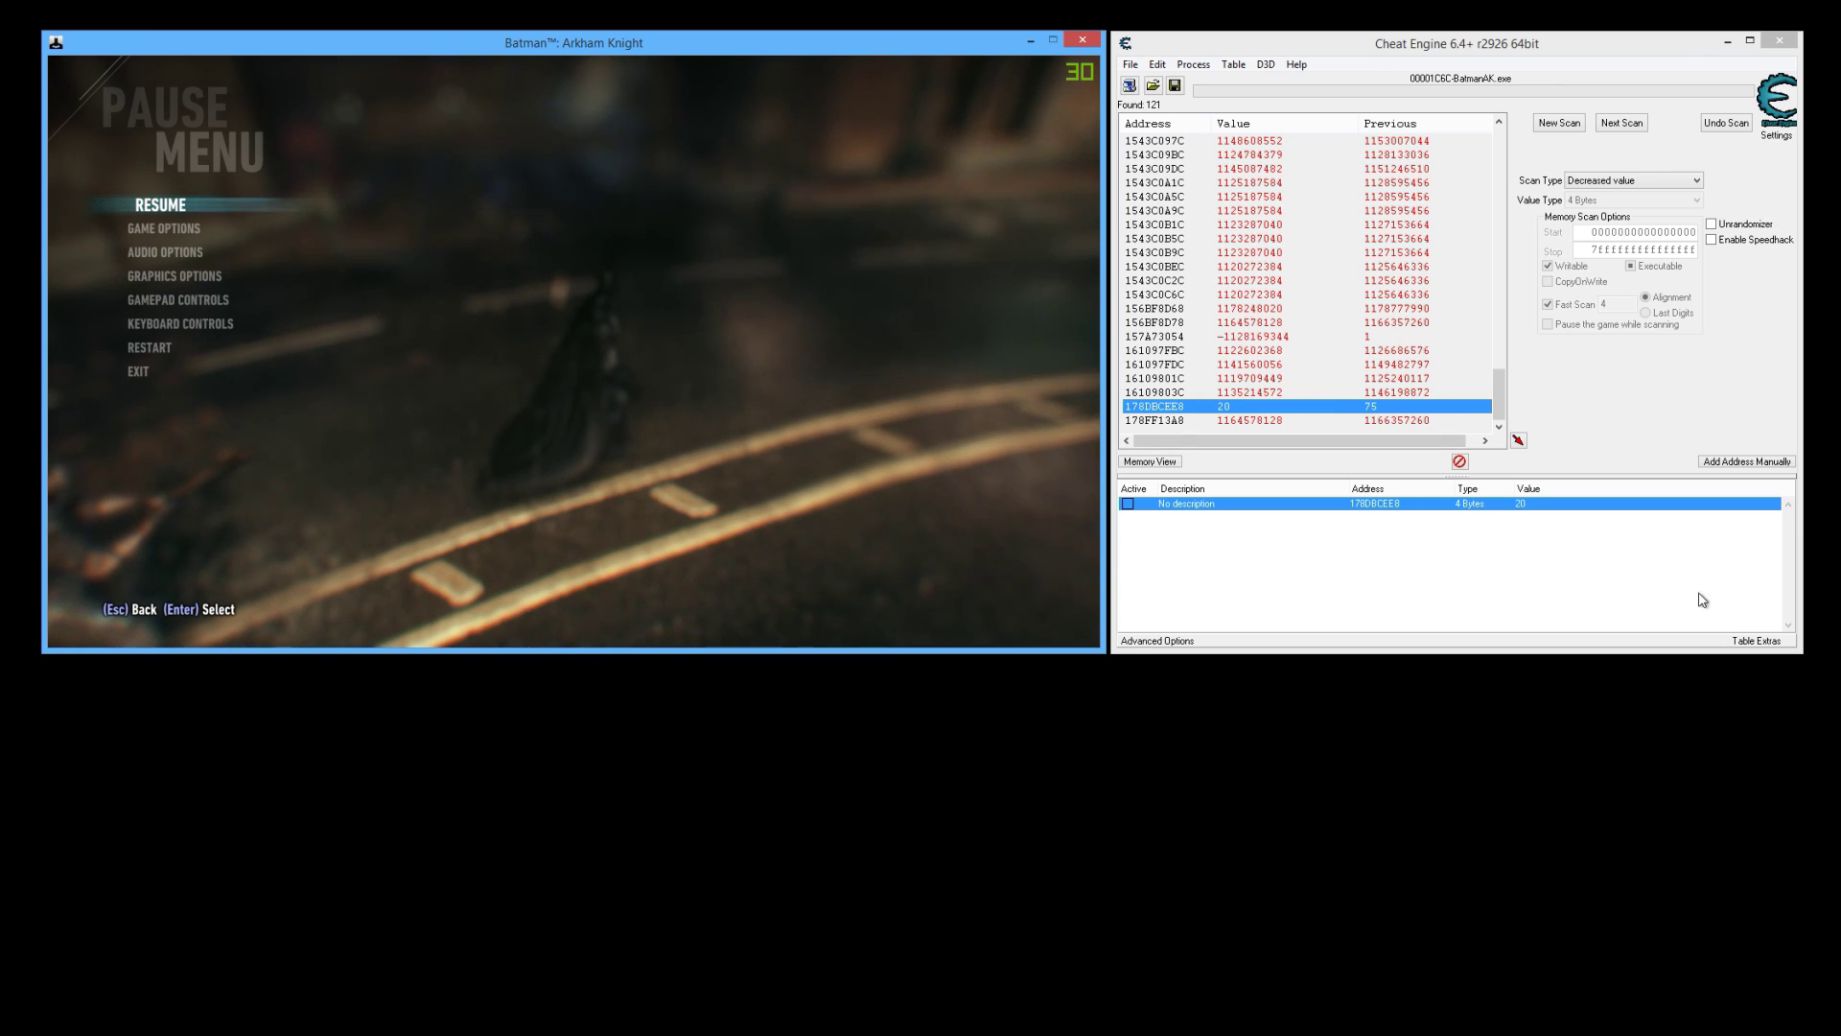
# Set the listed health address to 100, freeze its value, and return to the paused game
pyautogui.doubleClick(1522, 504)
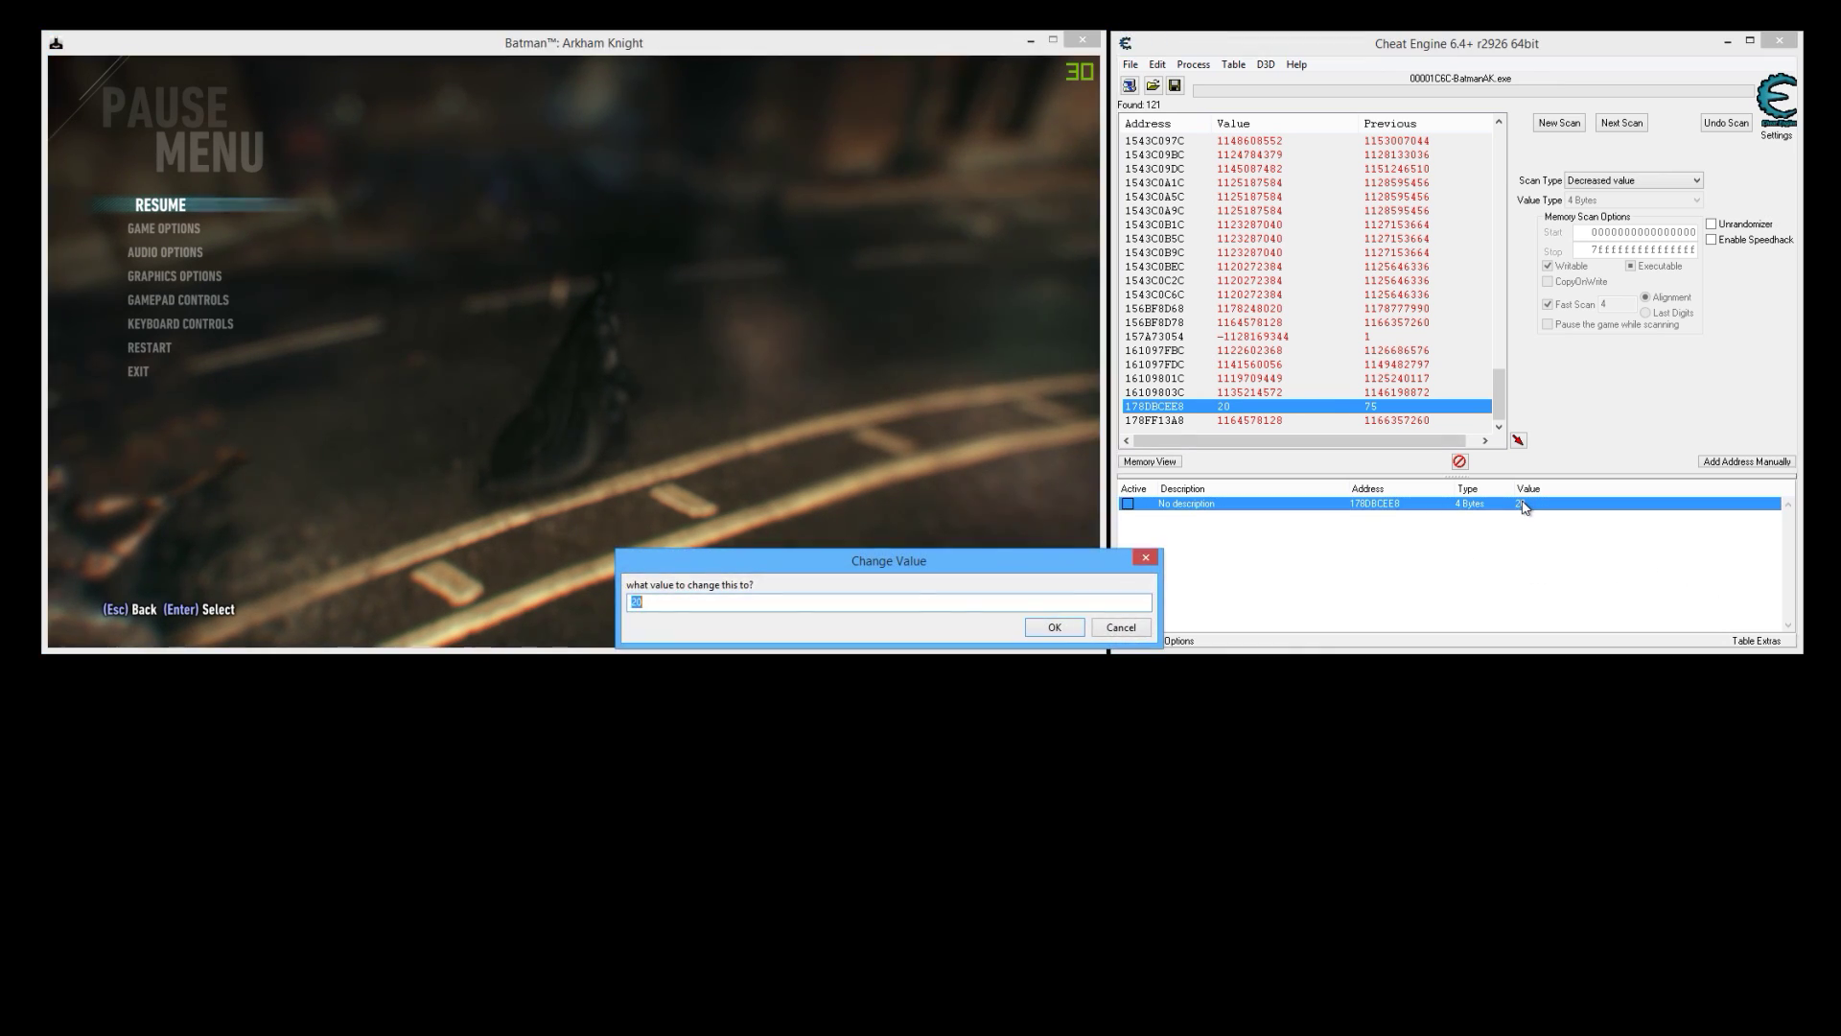
pyautogui.write('100')
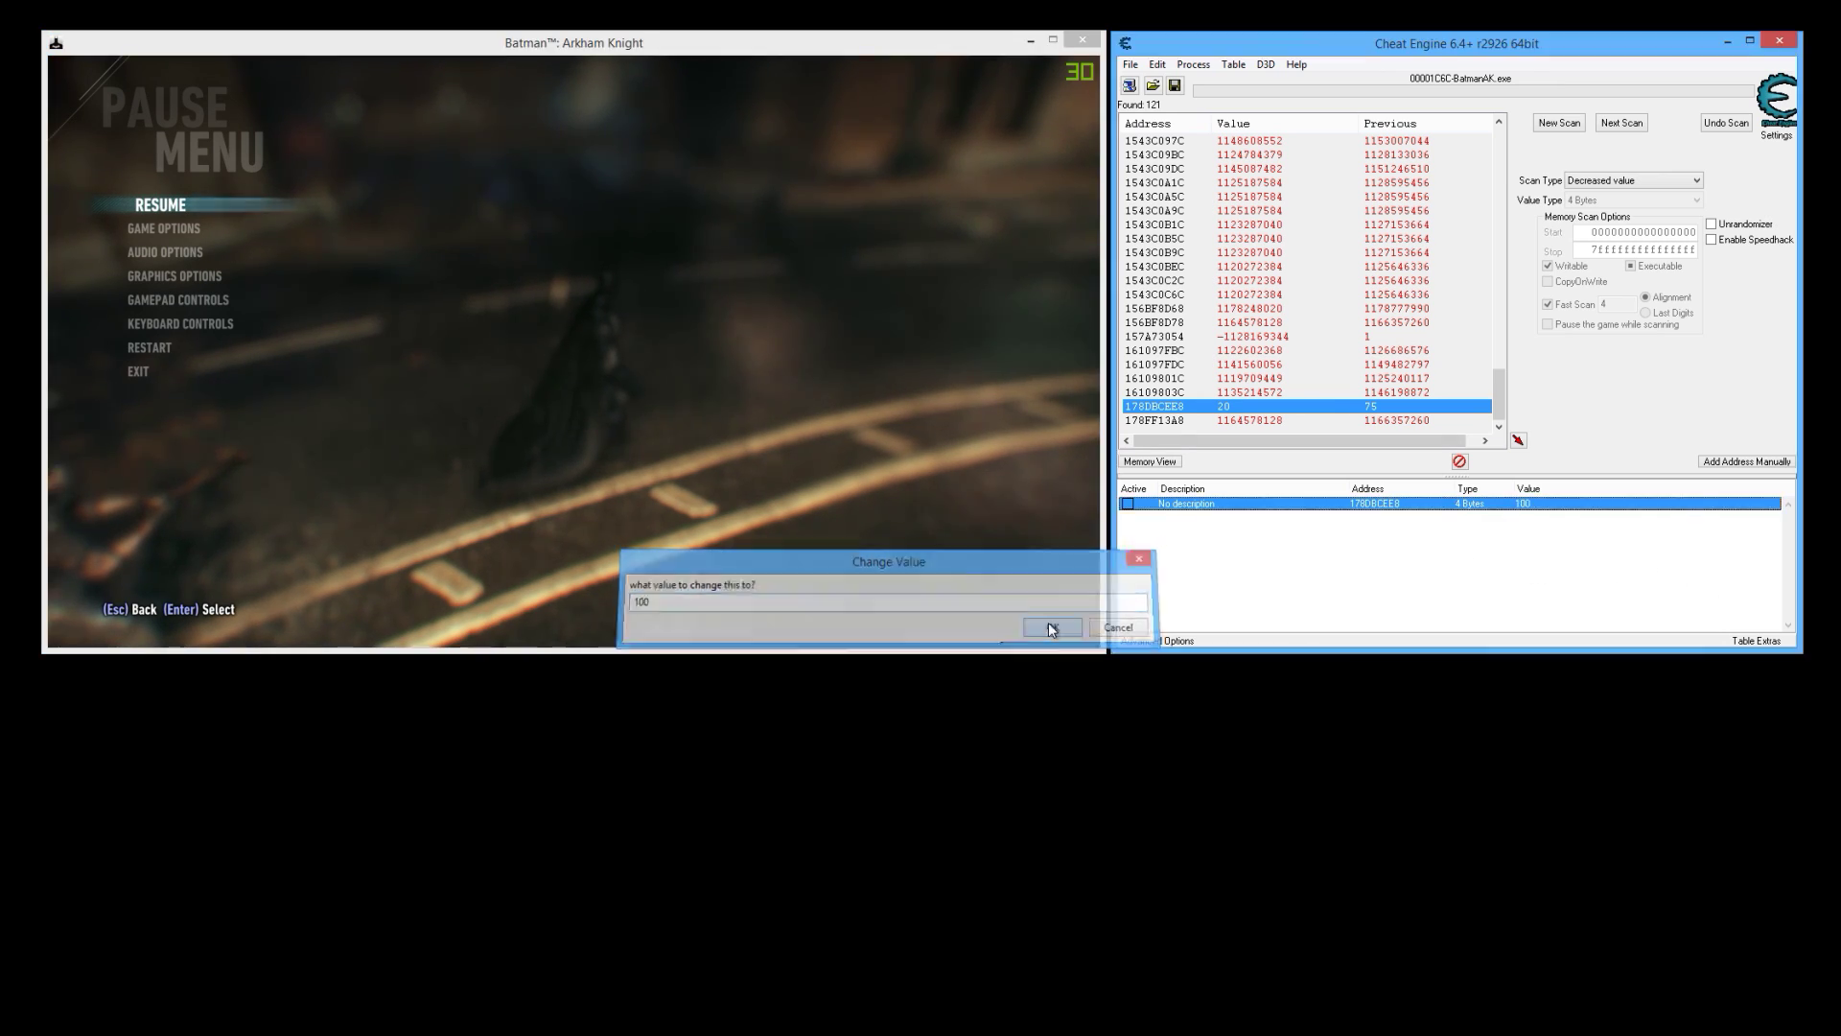
pyautogui.click(1049, 623)
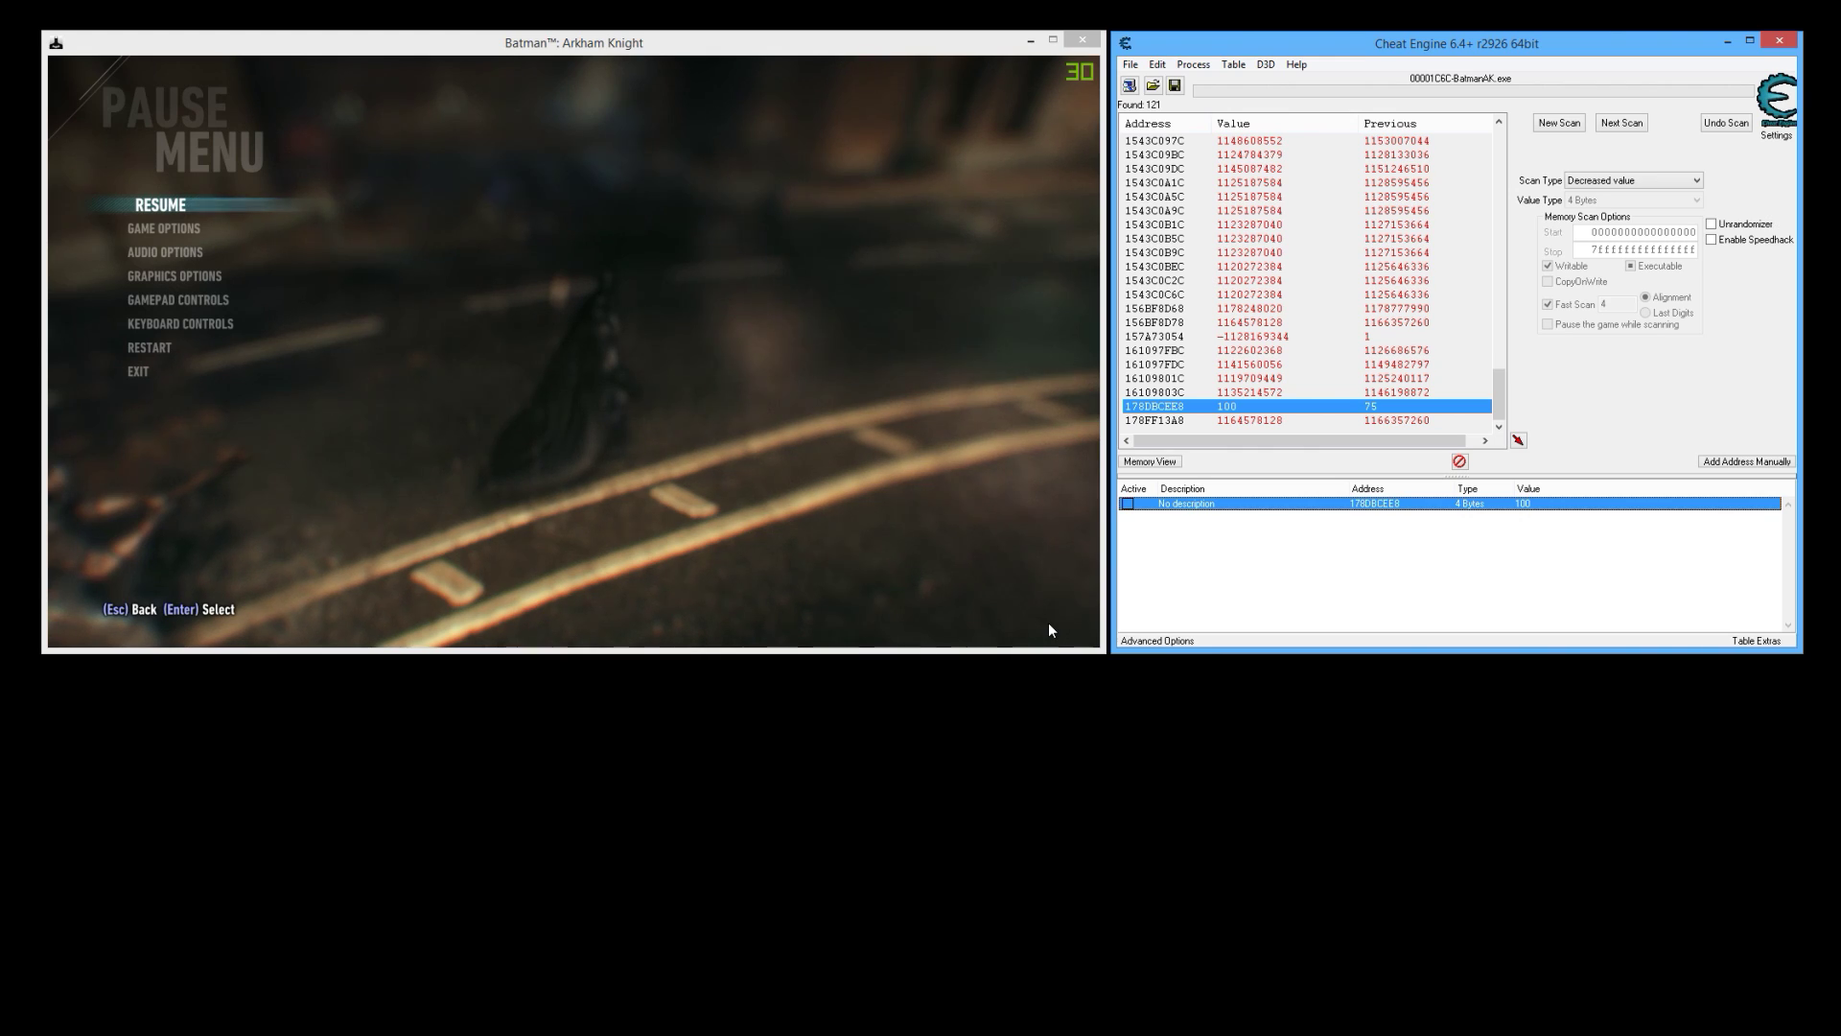
pyautogui.click(1128, 504)
pyautogui.click(176, 218)
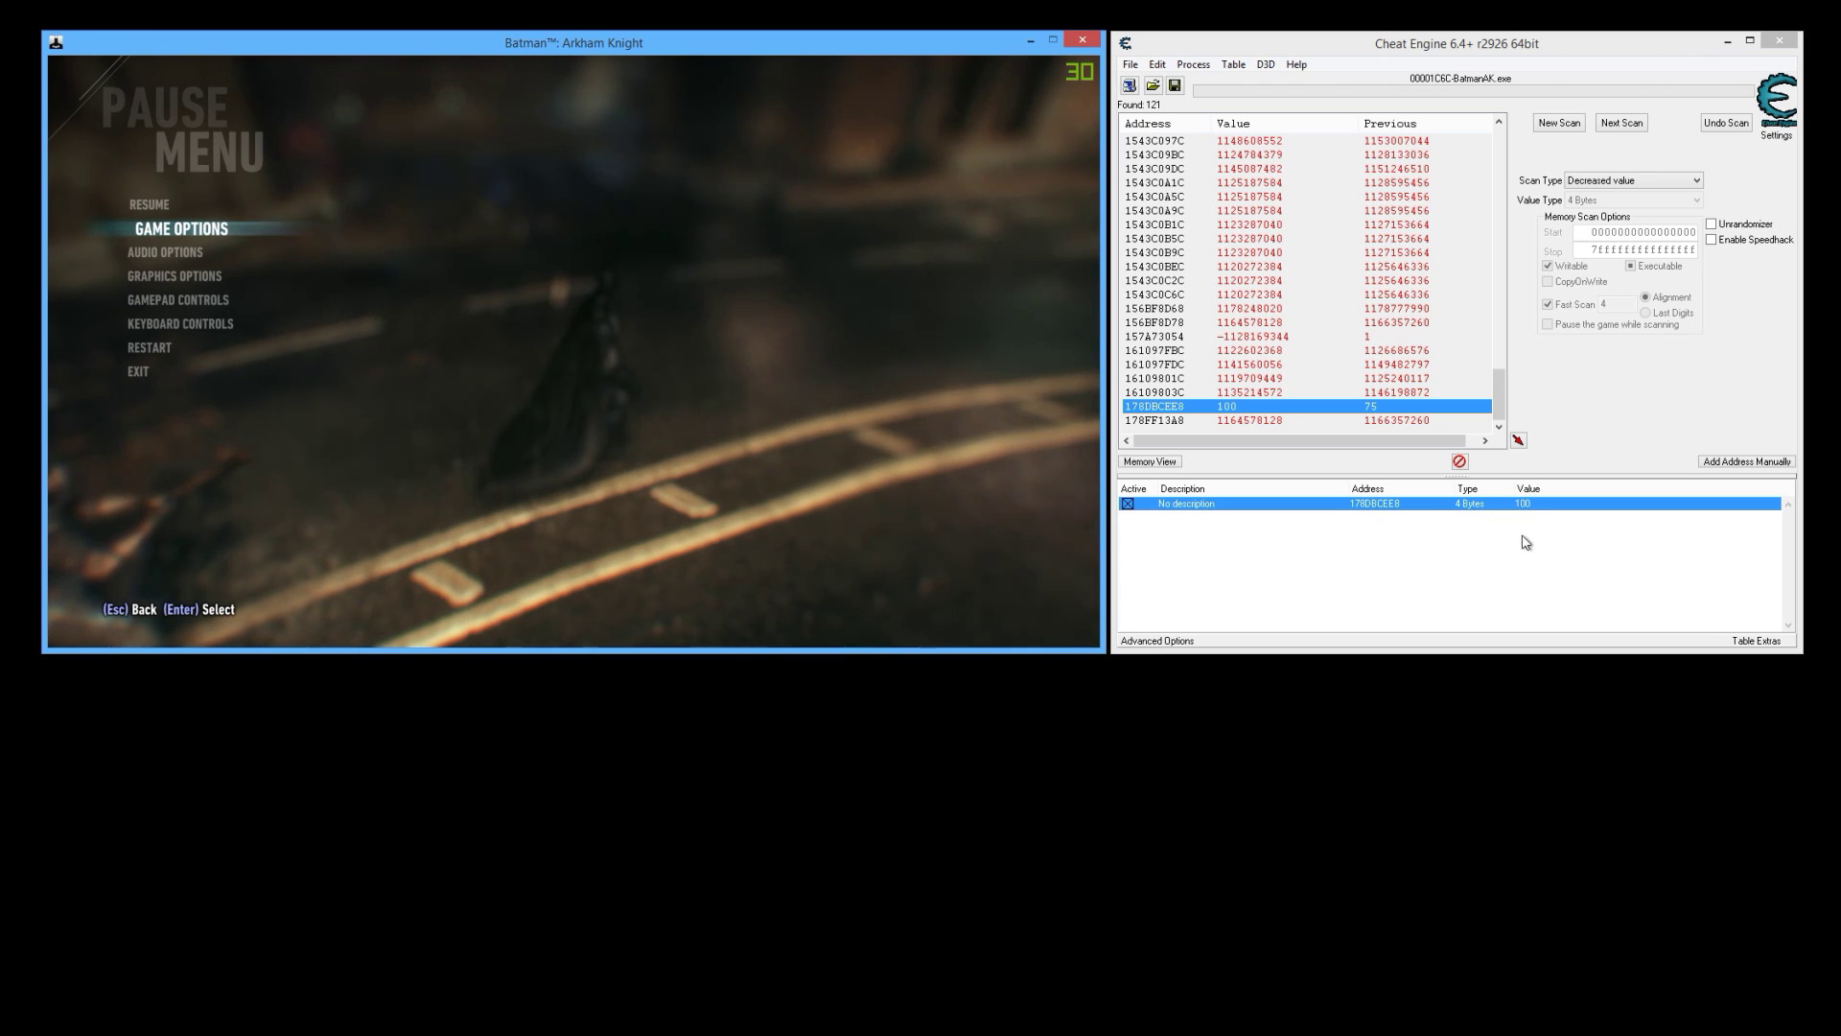
# Set the frozen health value to 9999, resume the game to test it against the enemies, and pause it
pyautogui.click(1537, 507)
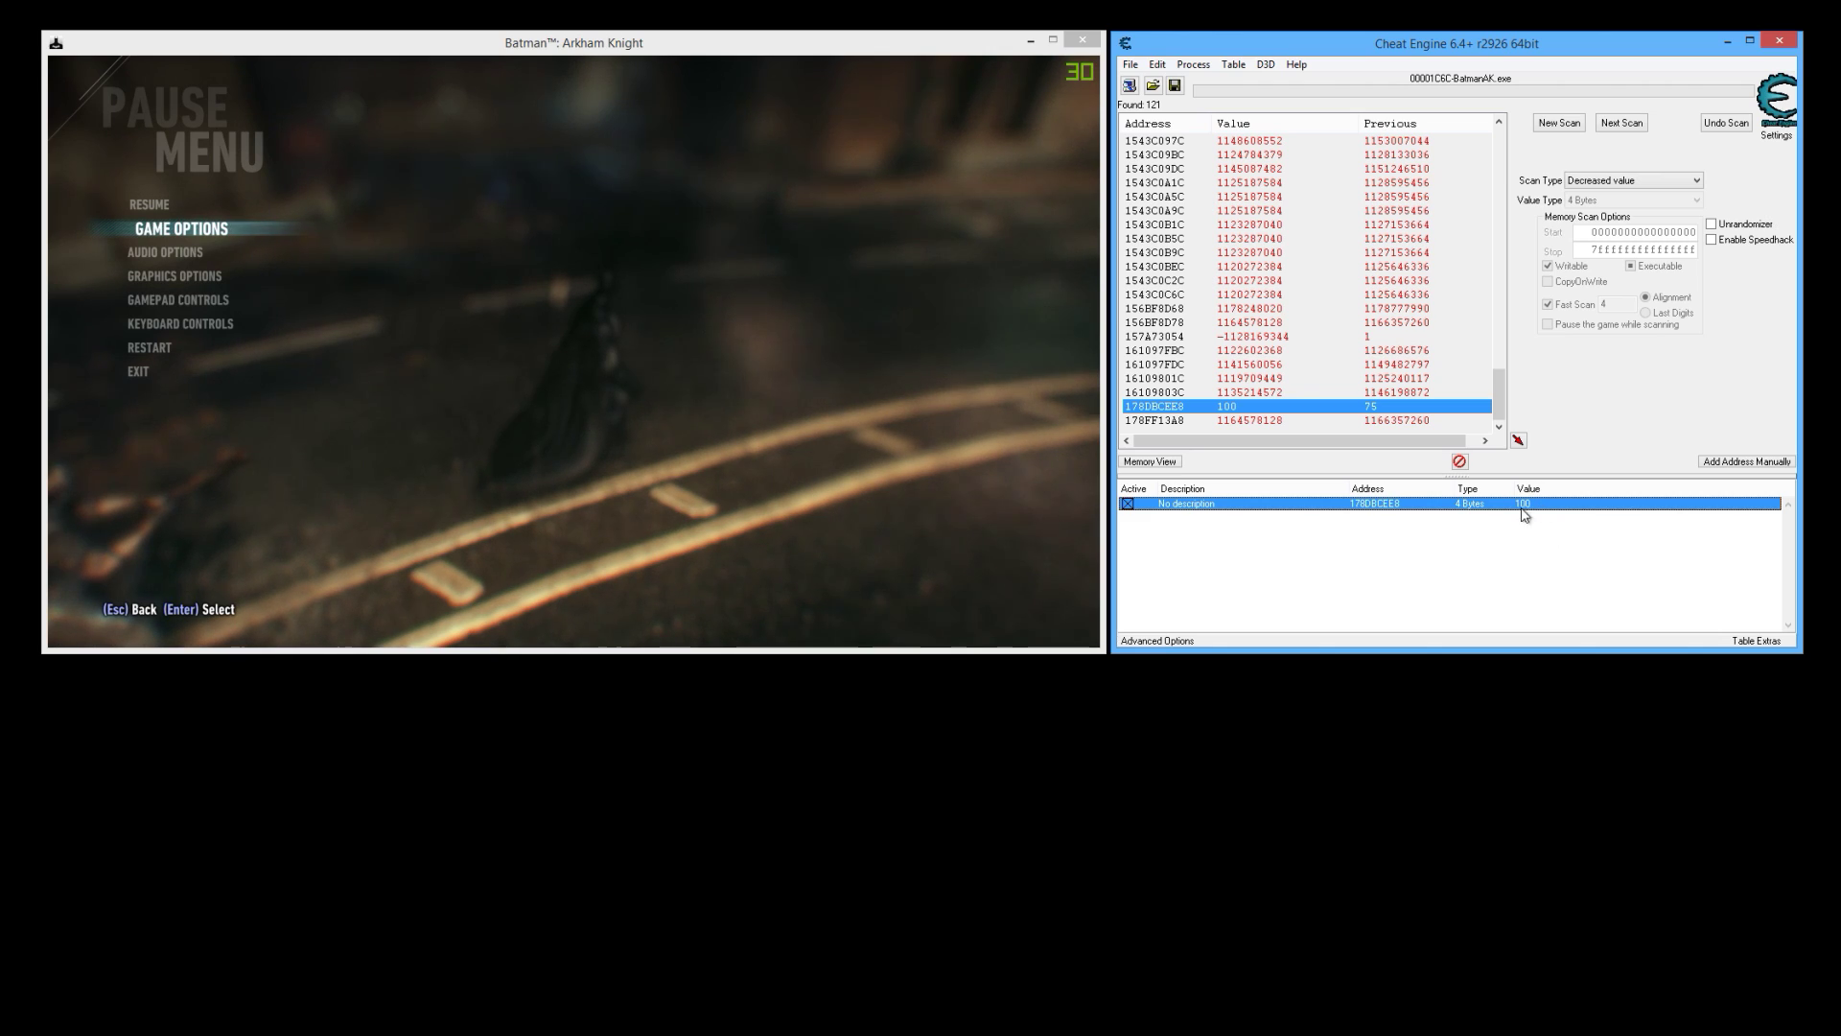
pyautogui.doubleClick(1527, 508)
pyautogui.write('9999')
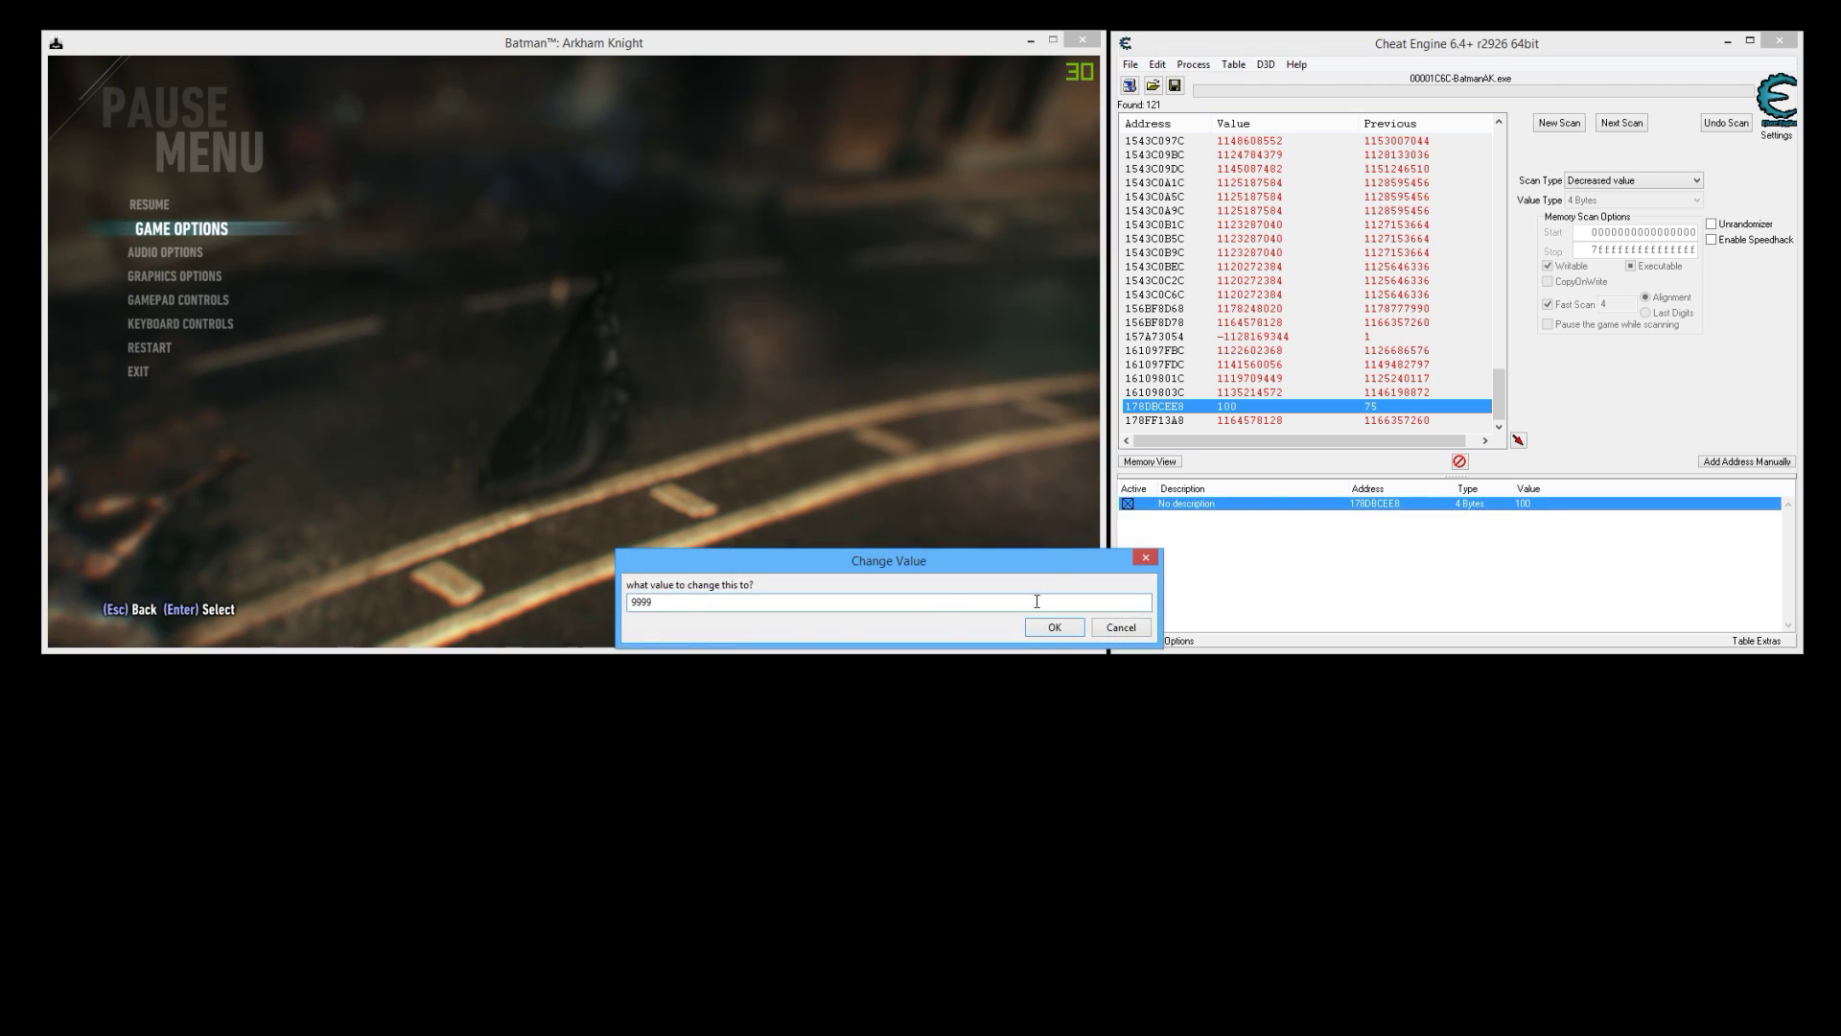
pyautogui.click(1054, 627)
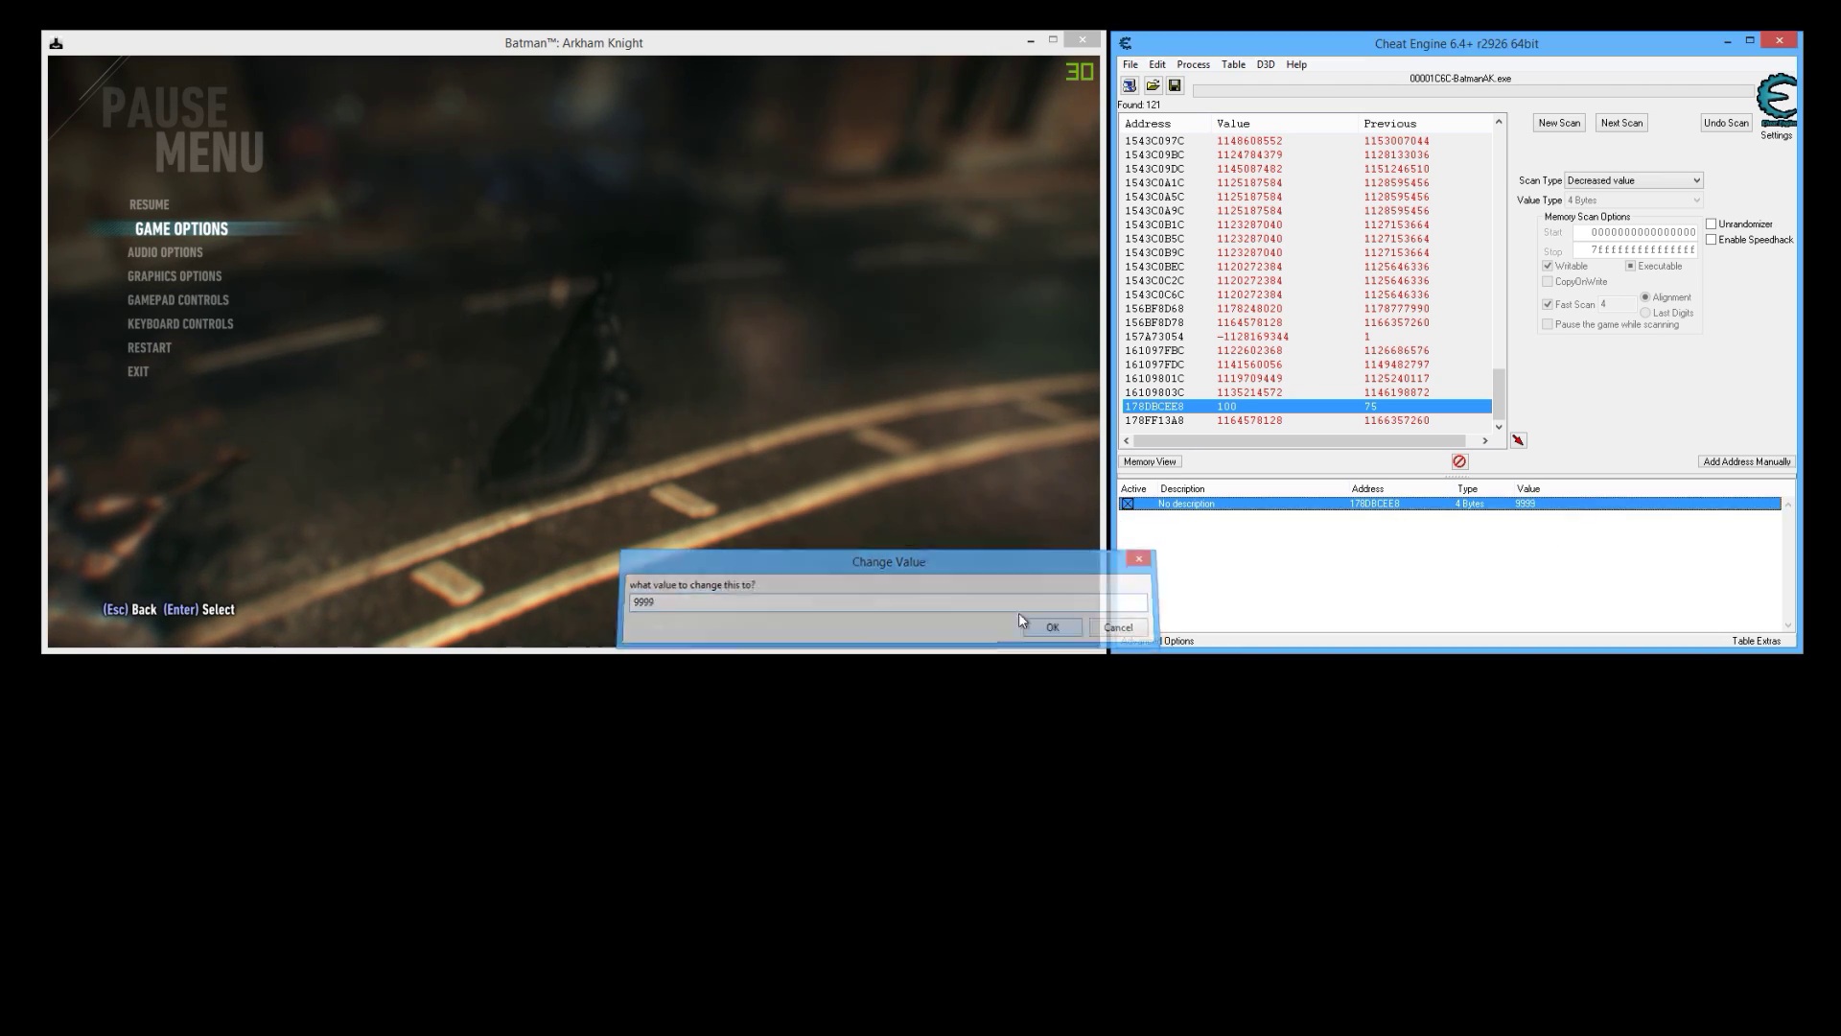
pyautogui.click(393, 341)
pyautogui.press('Escape')
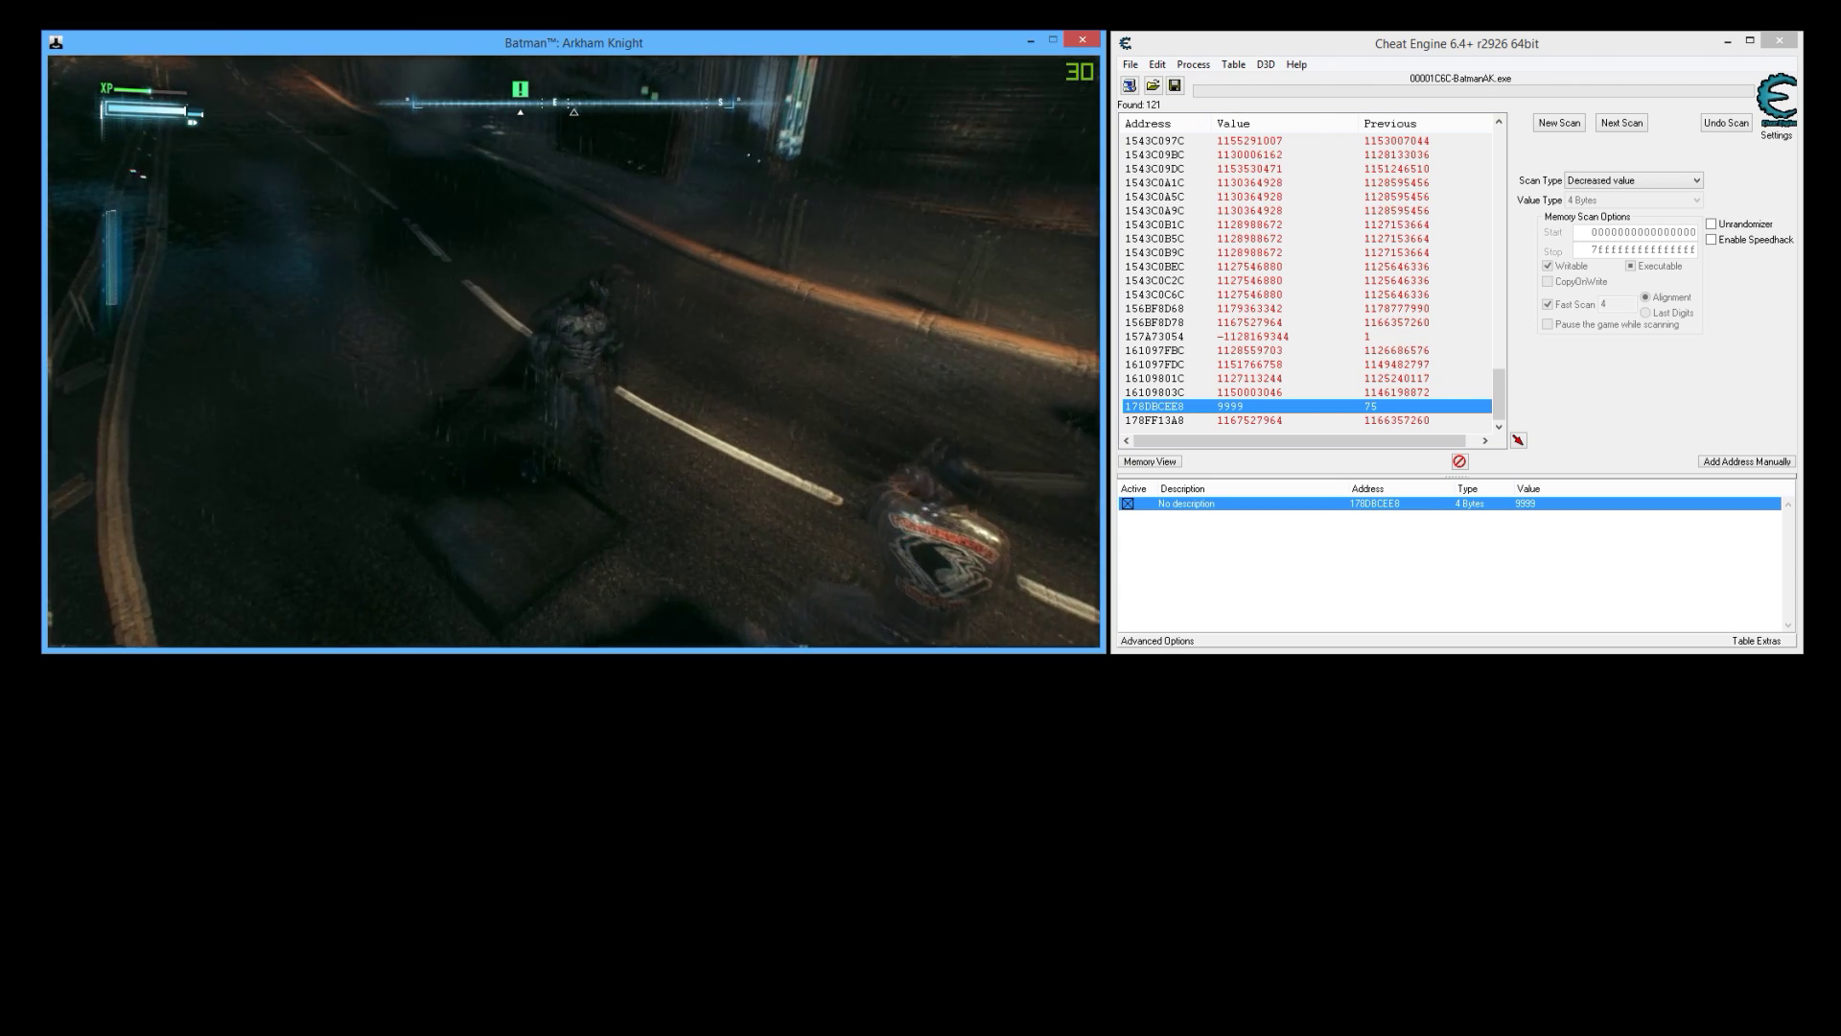
pyautogui.press('Escape')
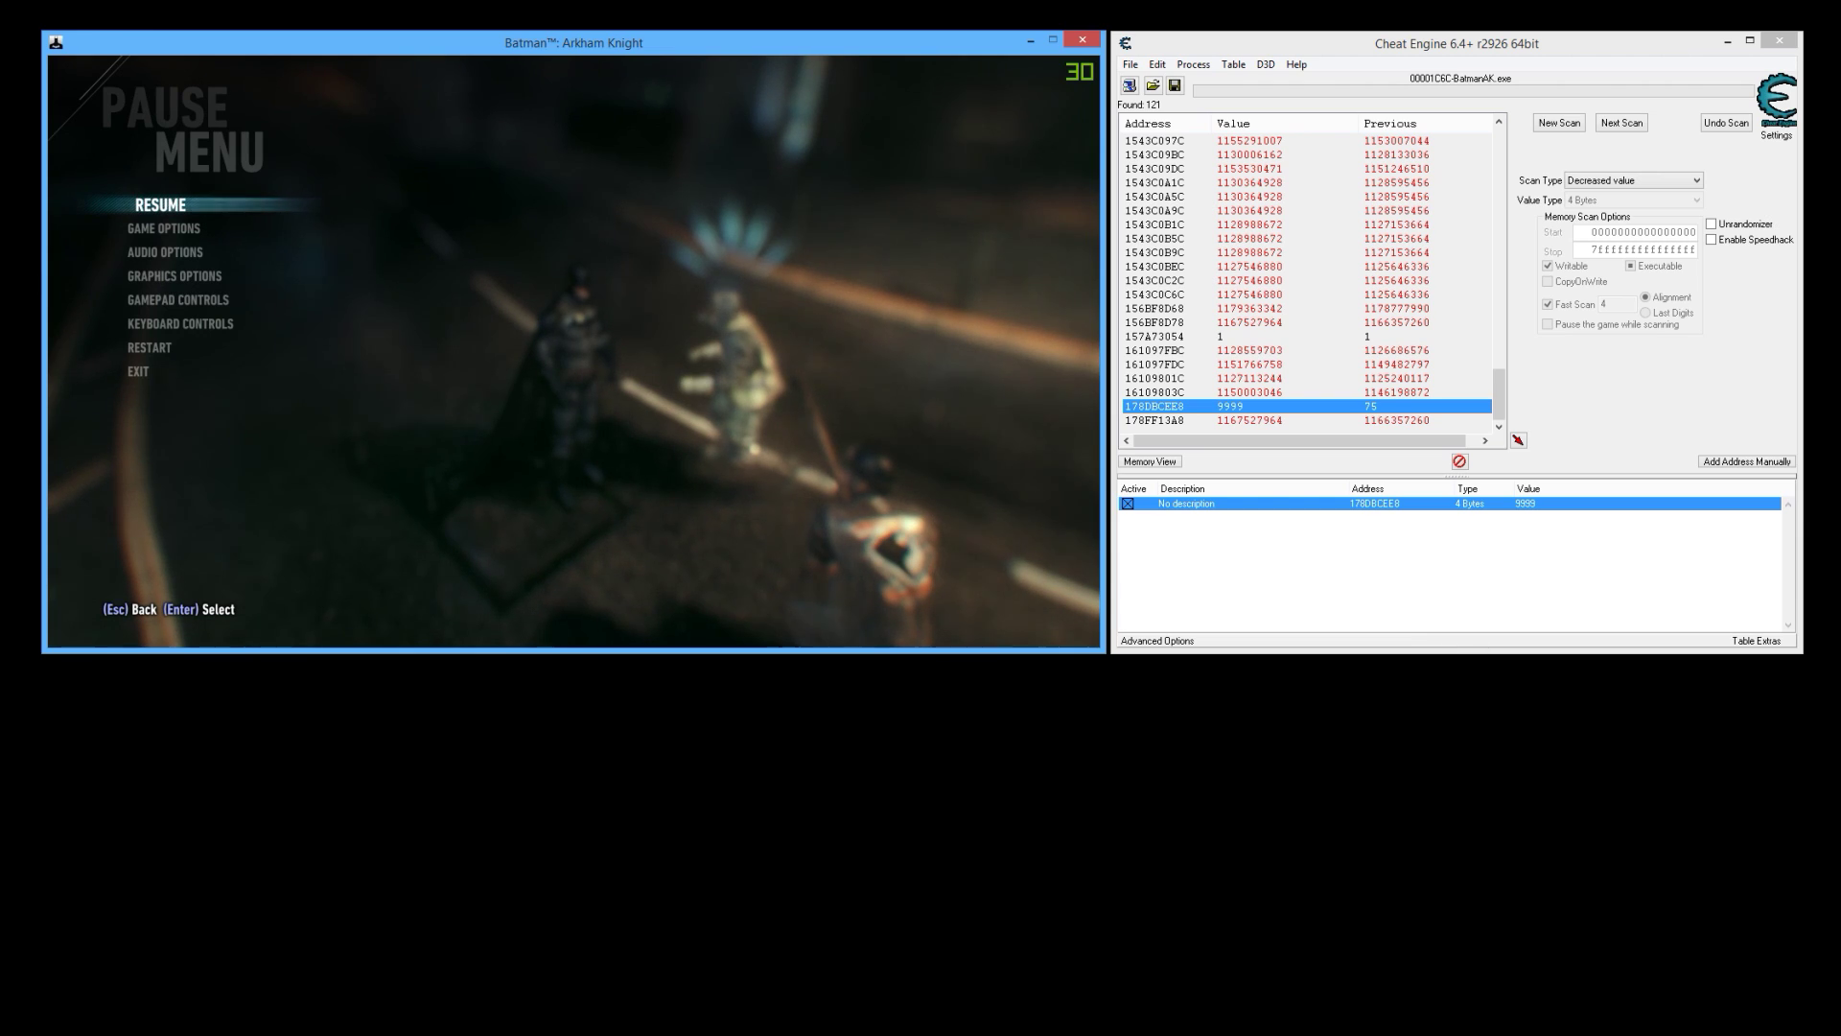
pyautogui.click(1489, 1031)
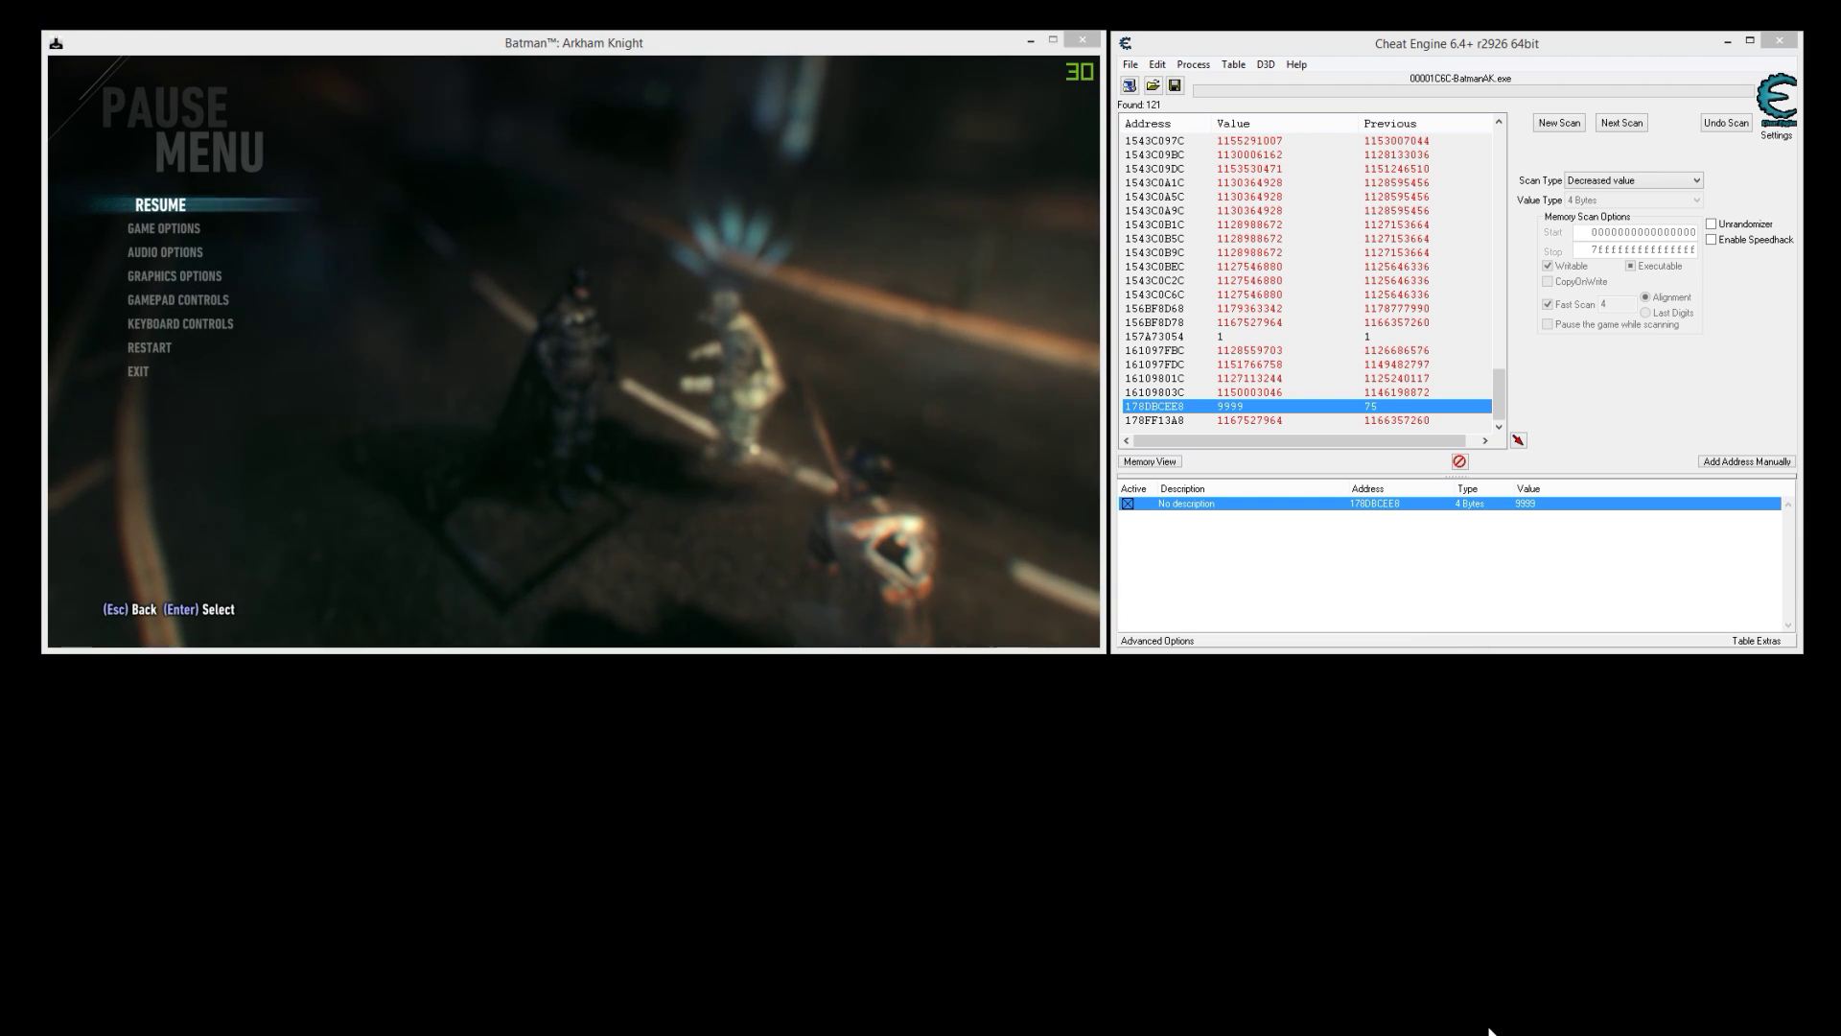